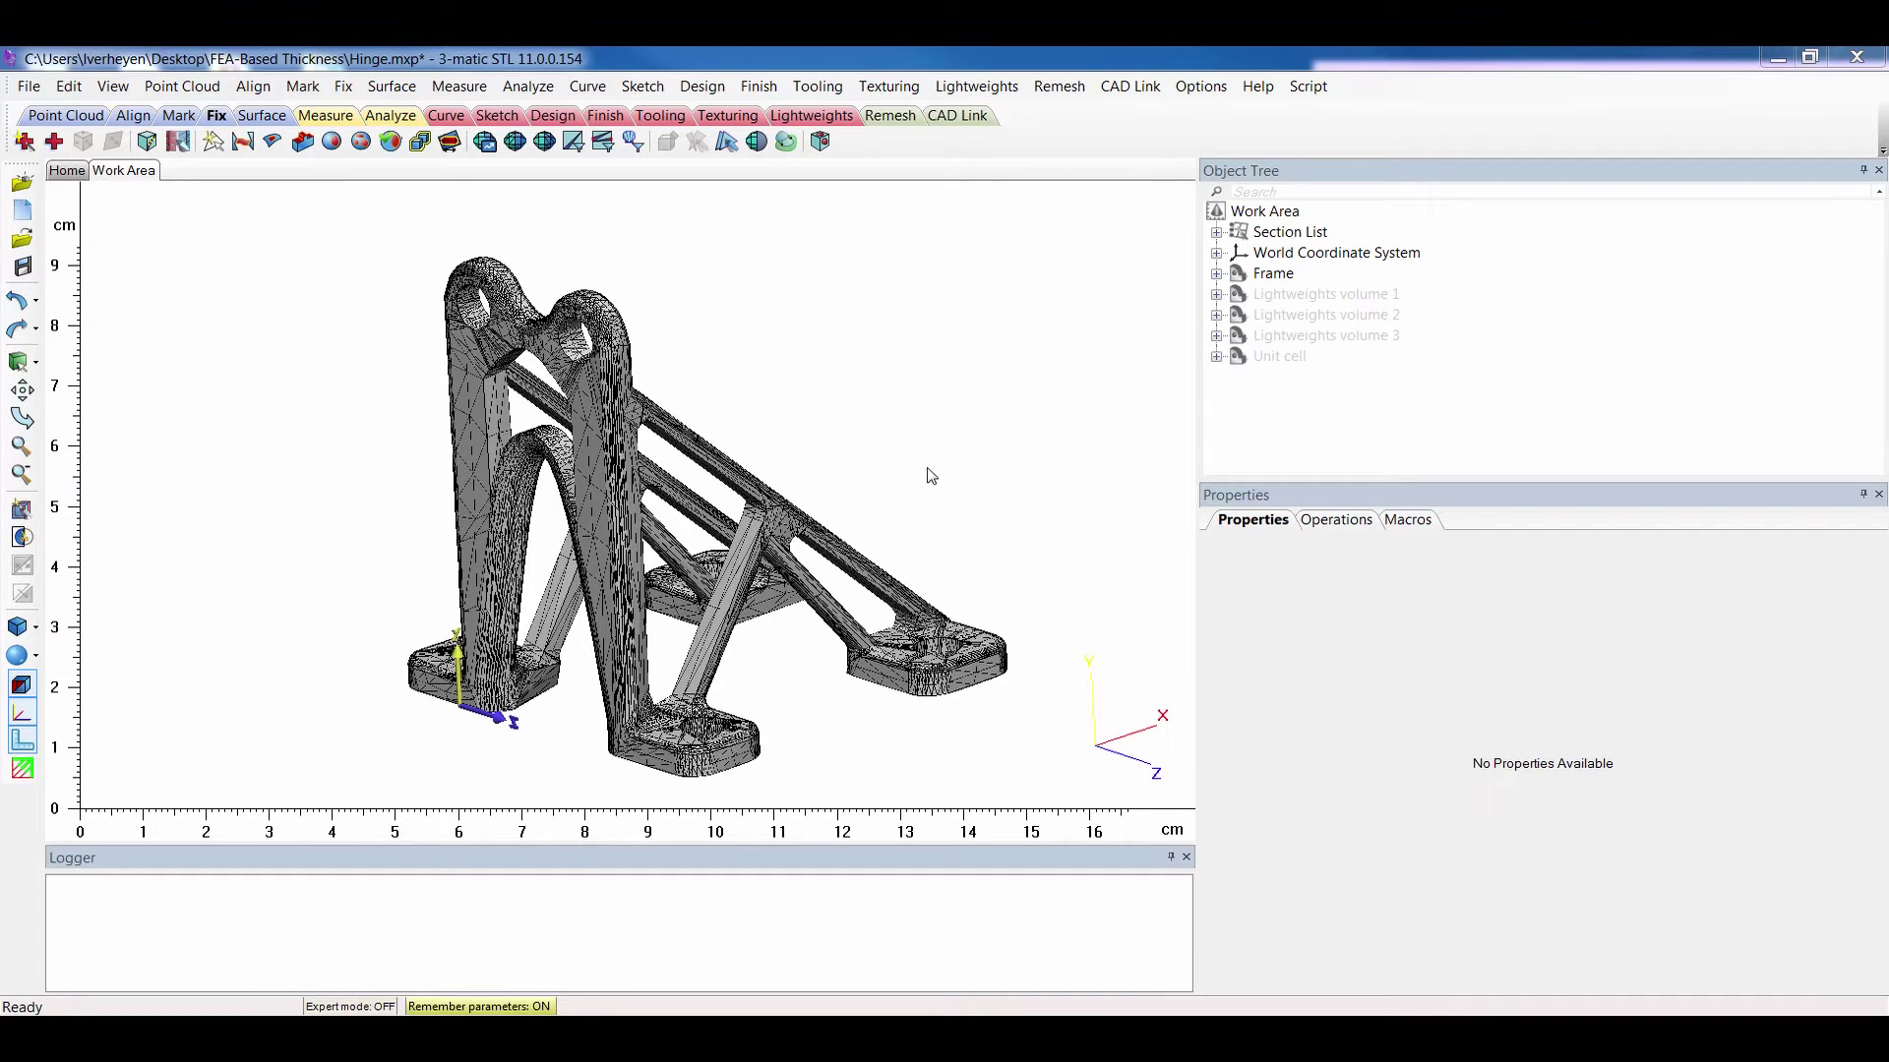
# Adaptive-remesh the Frame at a 1.8 target edge length, giving about 6548 triangles
pyautogui.click(900, 118)
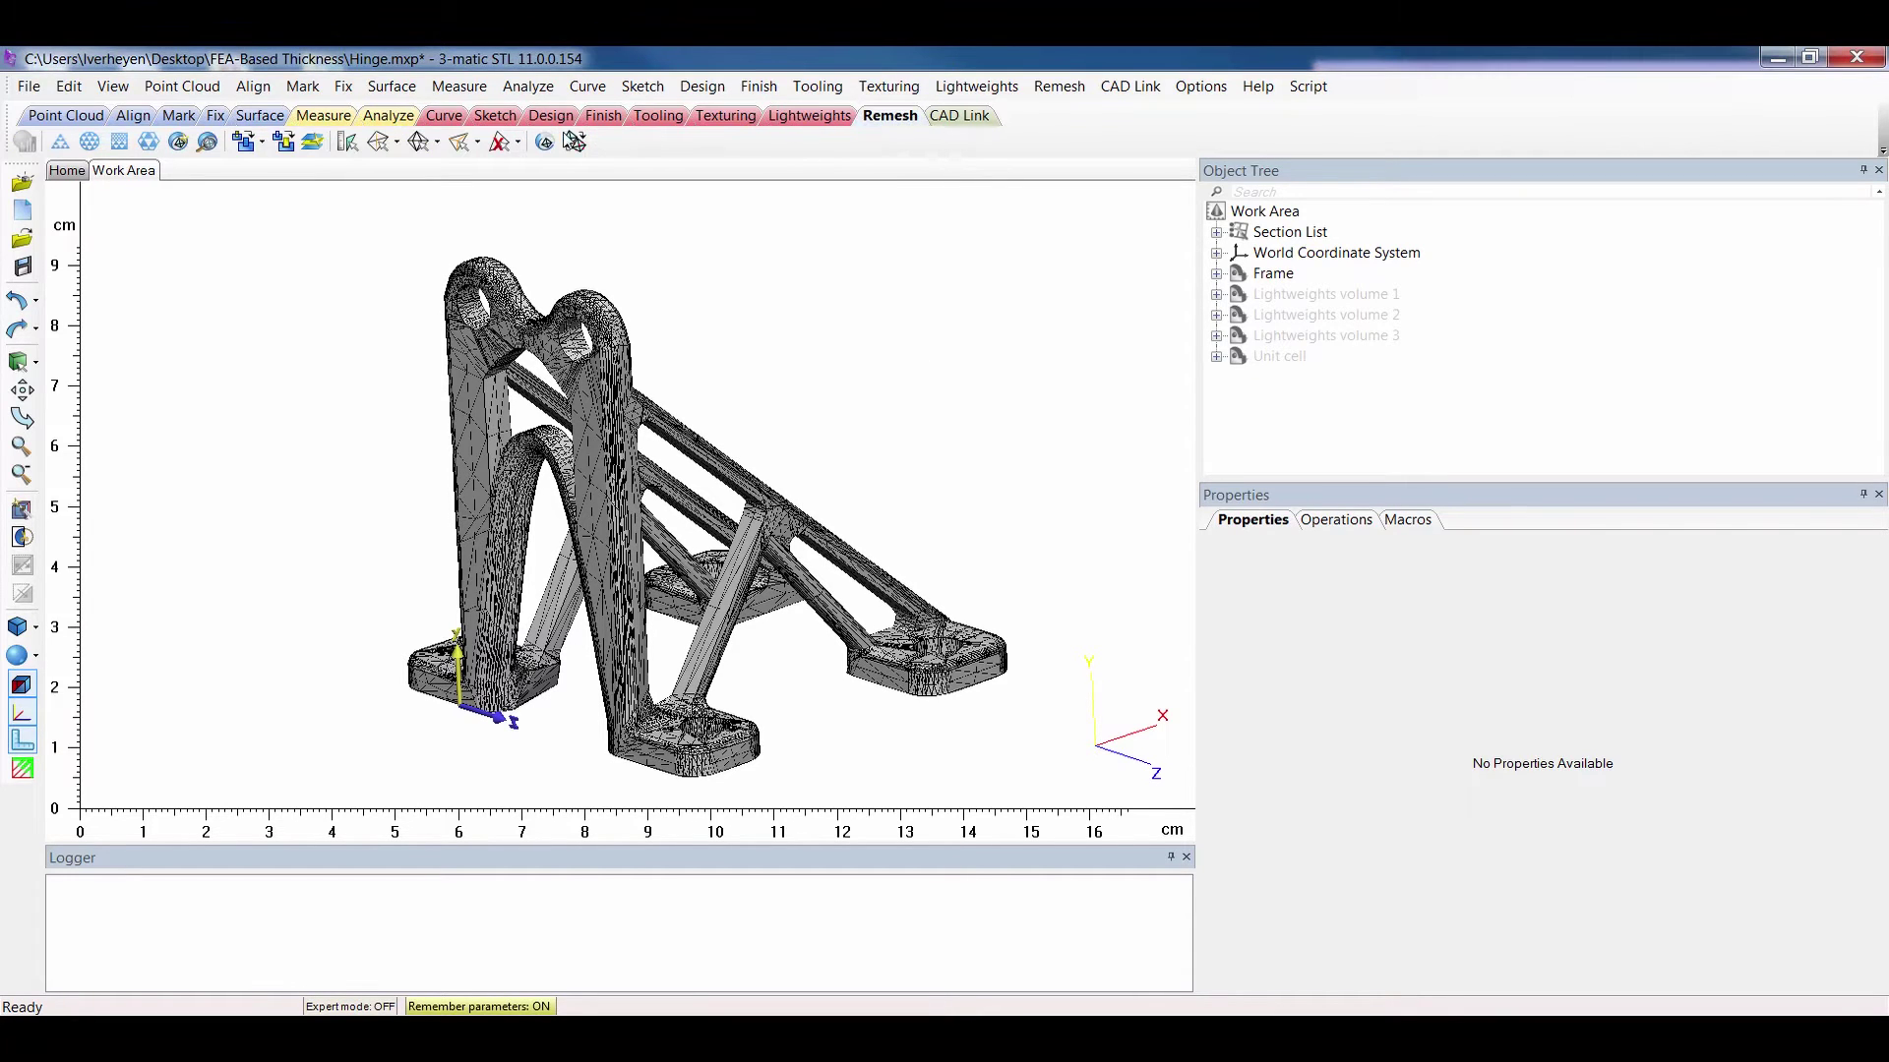
pyautogui.click(60, 143)
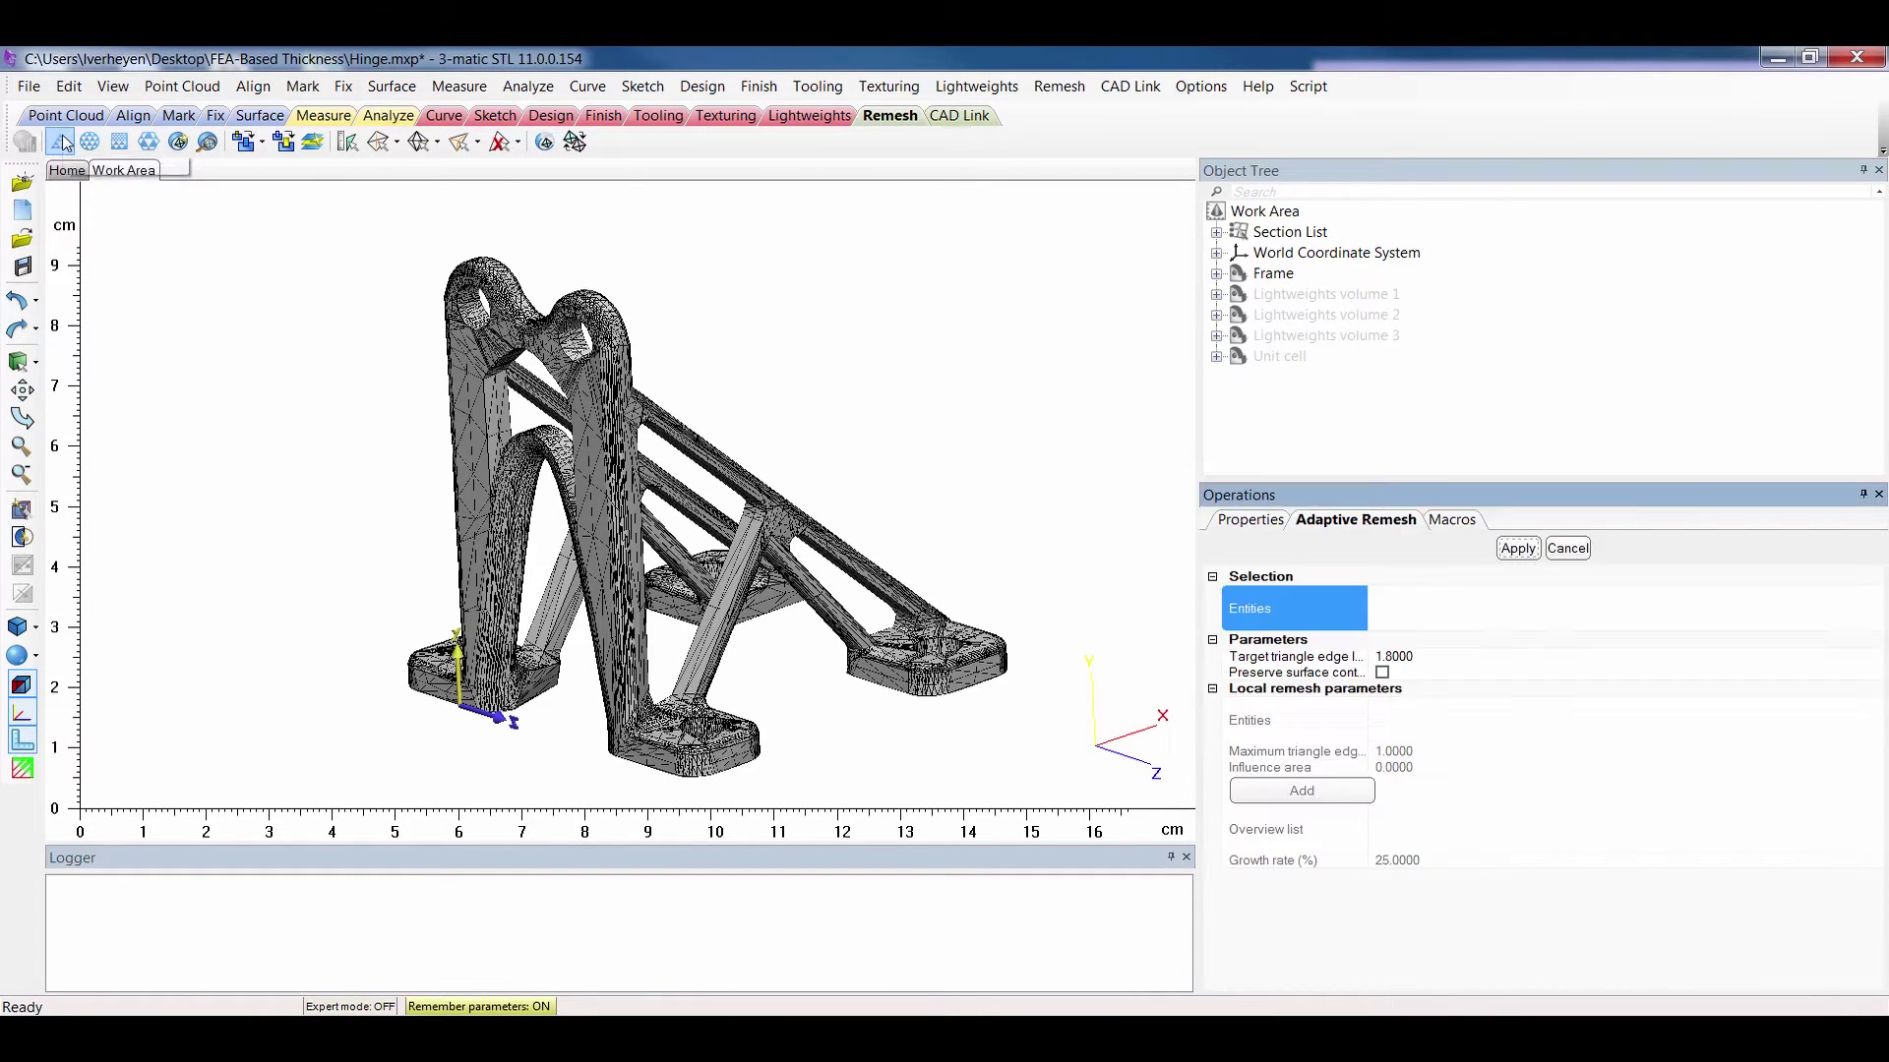
pyautogui.click(1275, 275)
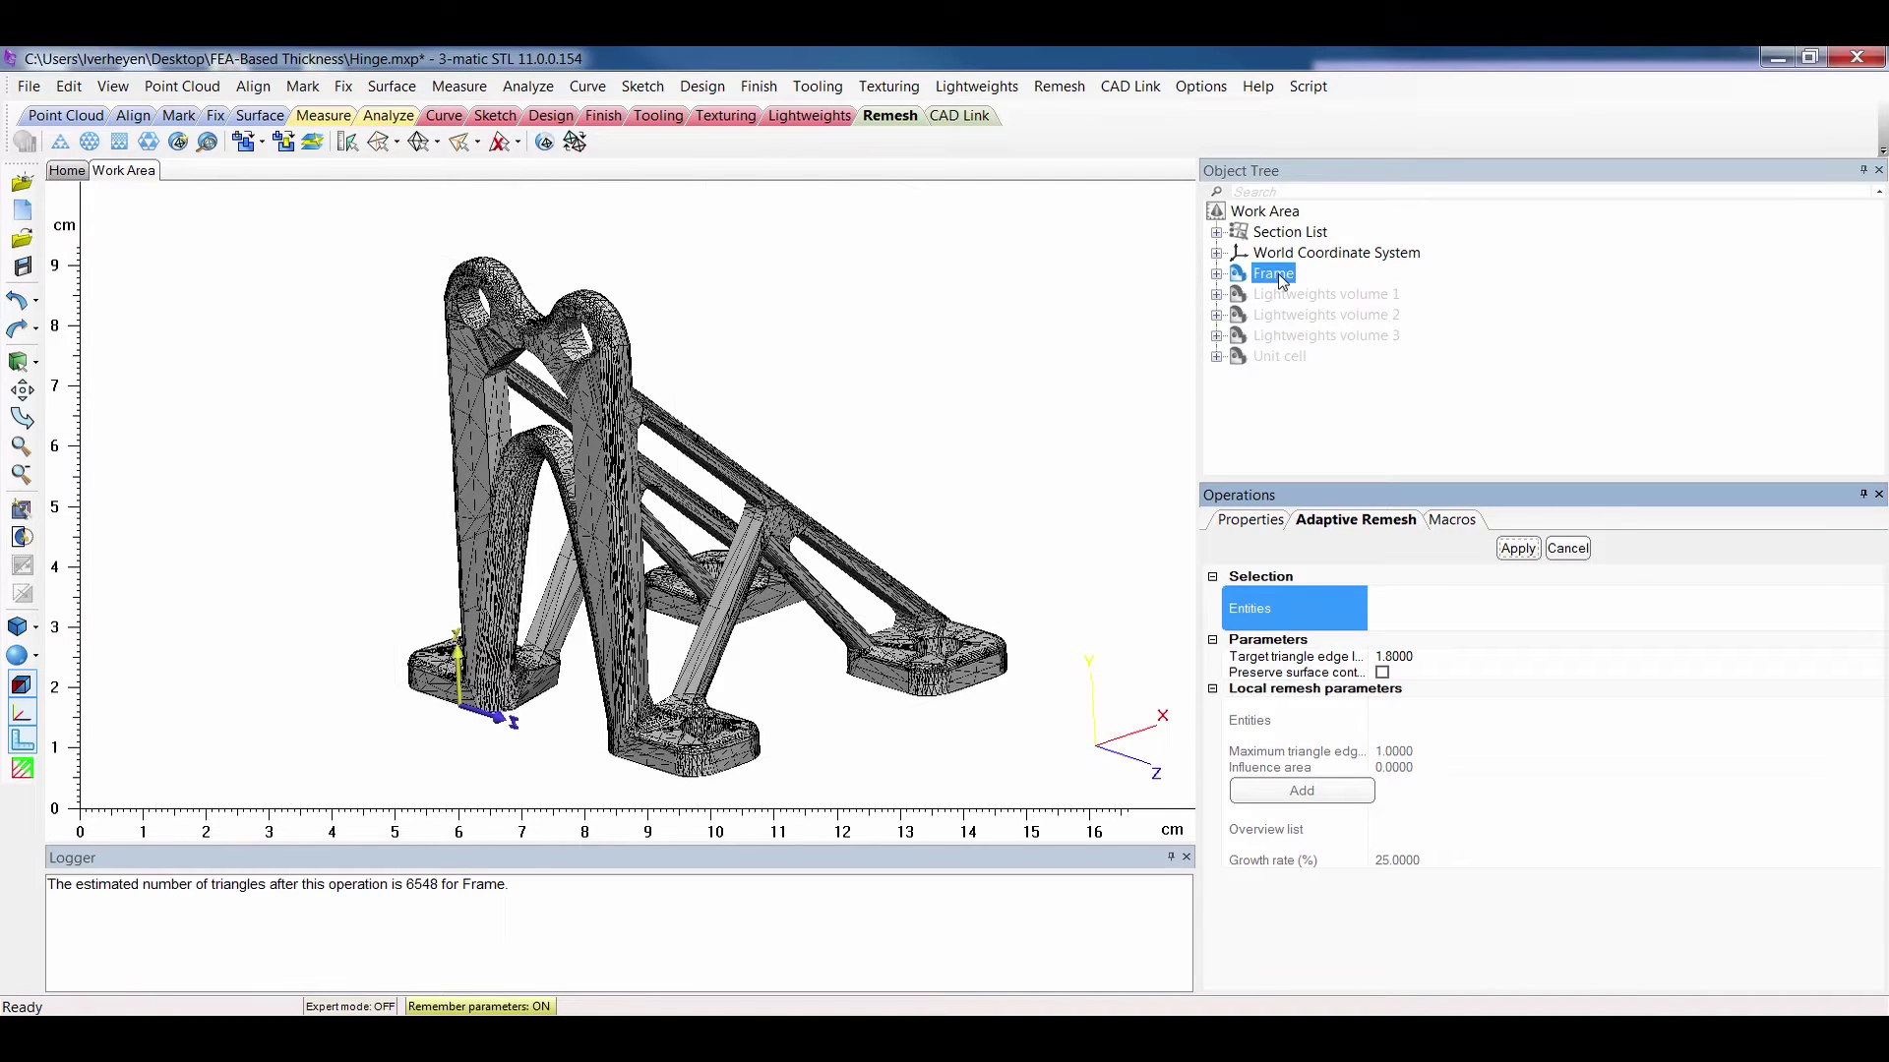
pyautogui.click(1518, 549)
pyautogui.click(1519, 548)
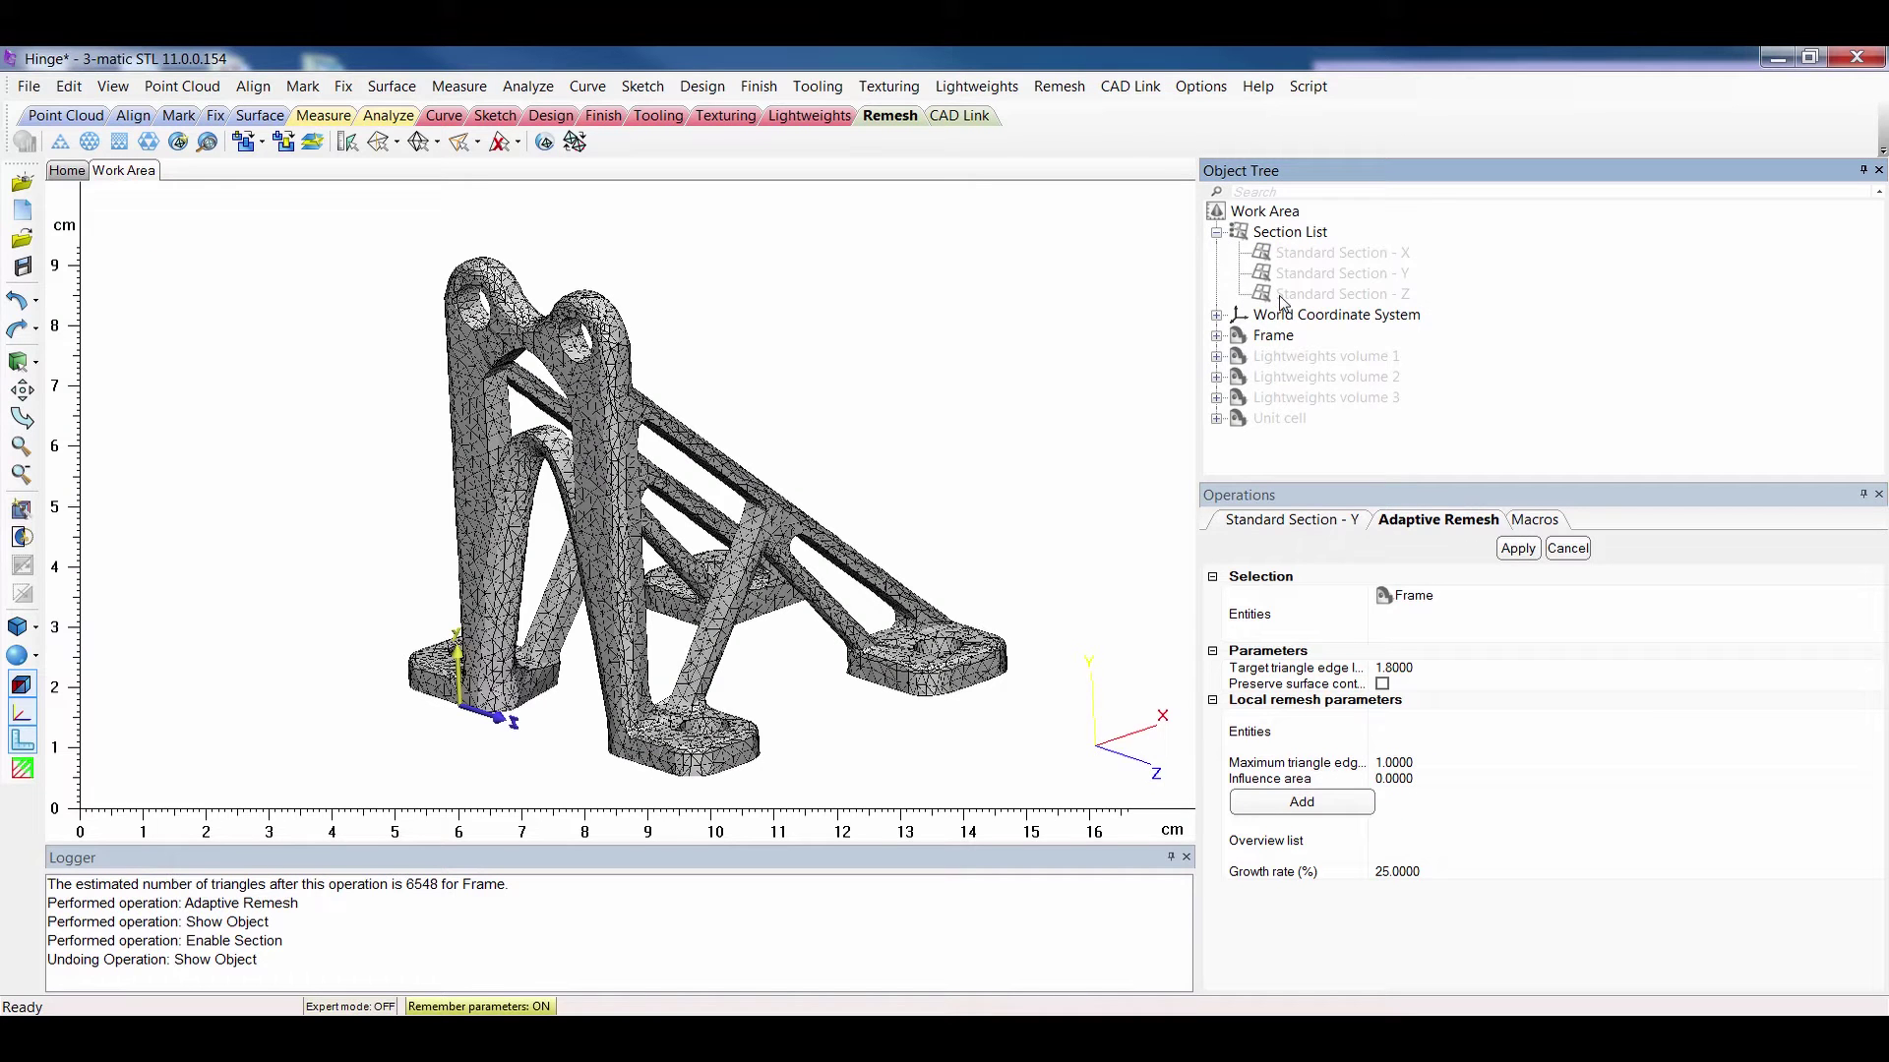
# Show Standard Section - Z and enable clipping with it
pyautogui.click(1285, 297)
pyautogui.rightClick(1284, 297)
pyautogui.click(1328, 333)
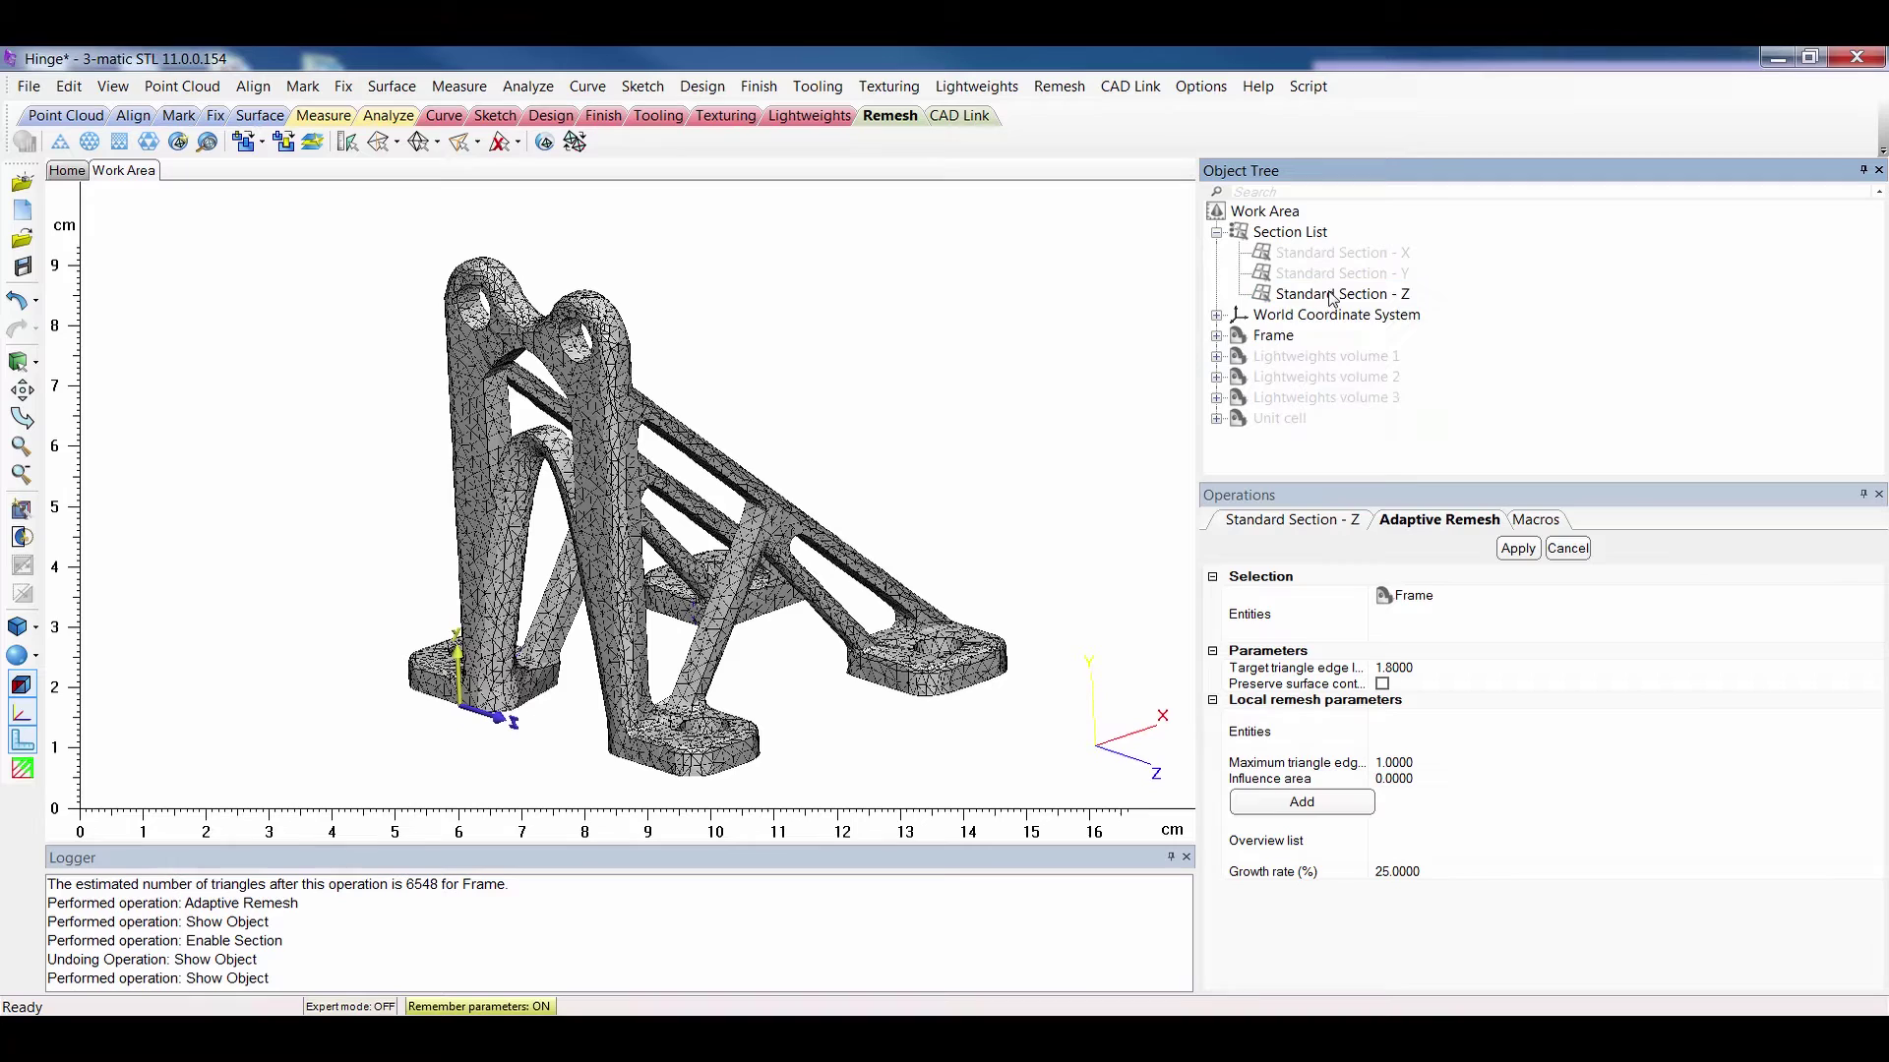
pyautogui.rightClick(1376, 297)
pyautogui.moveTo(1433, 422)
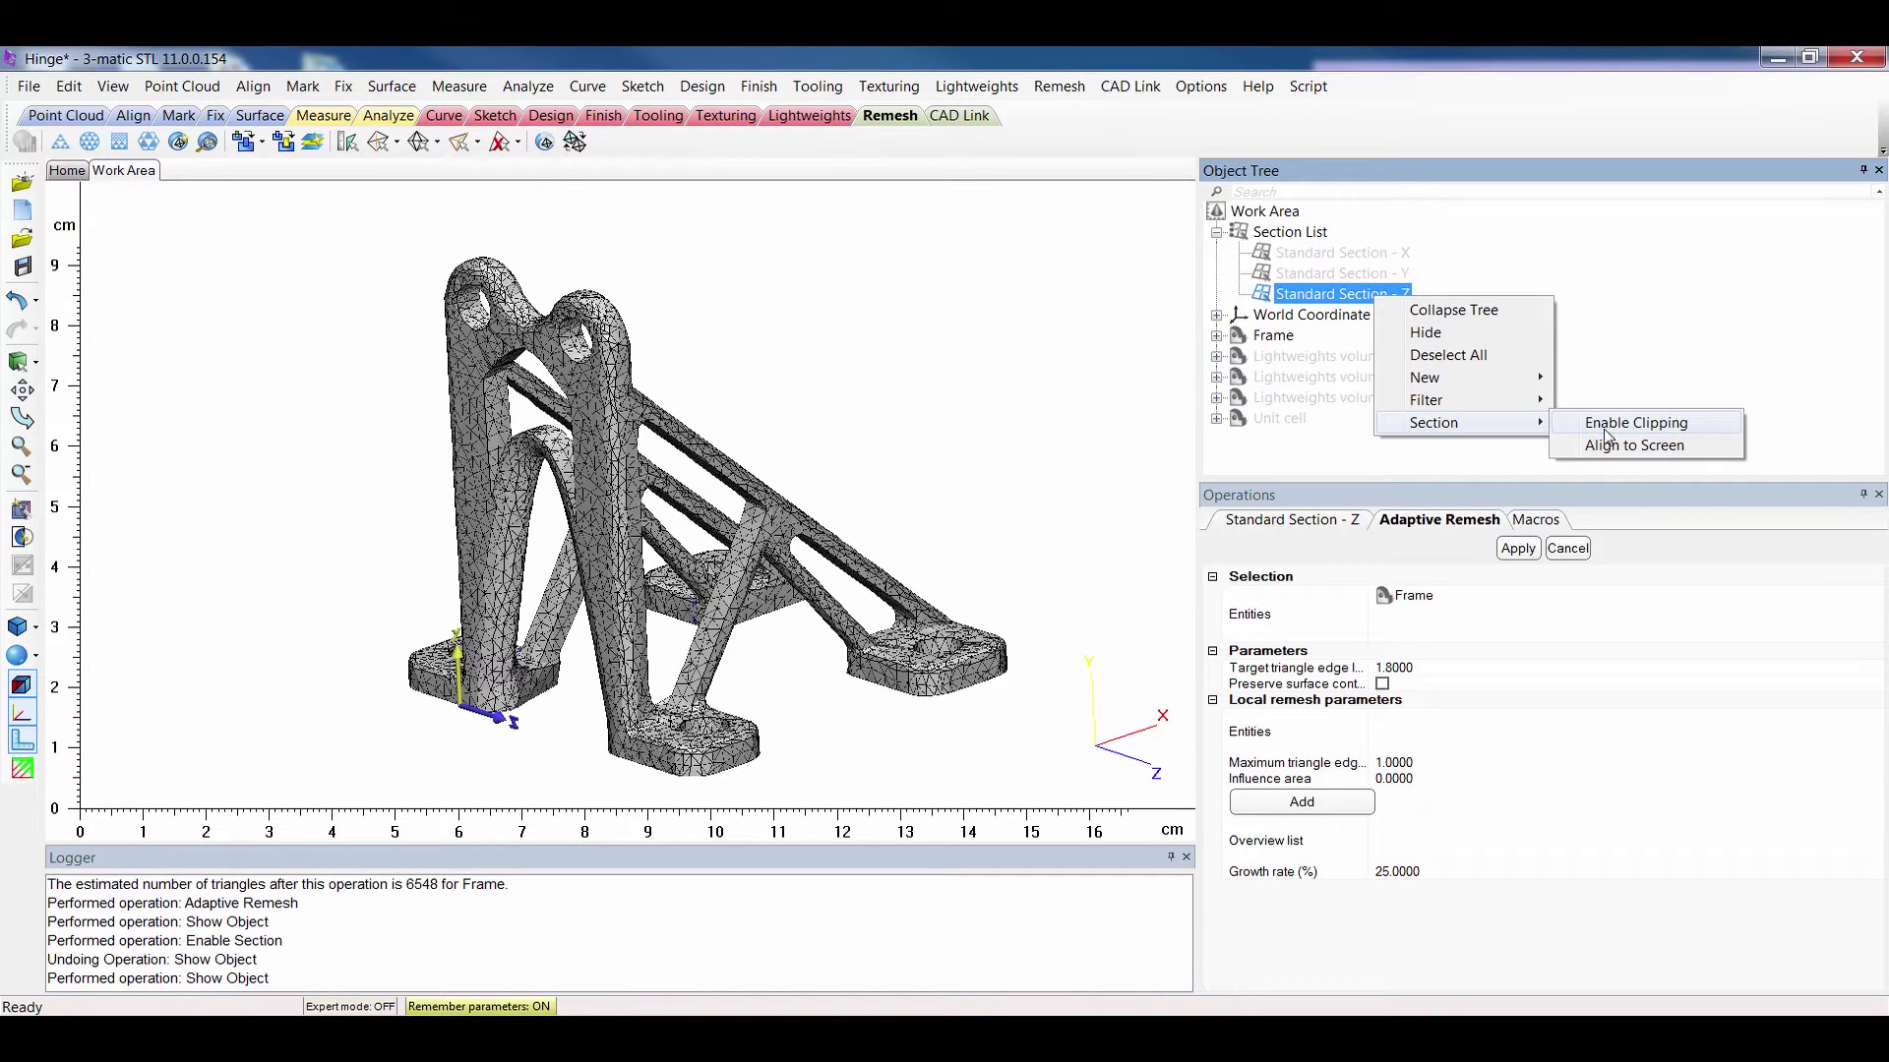
pyautogui.click(1609, 425)
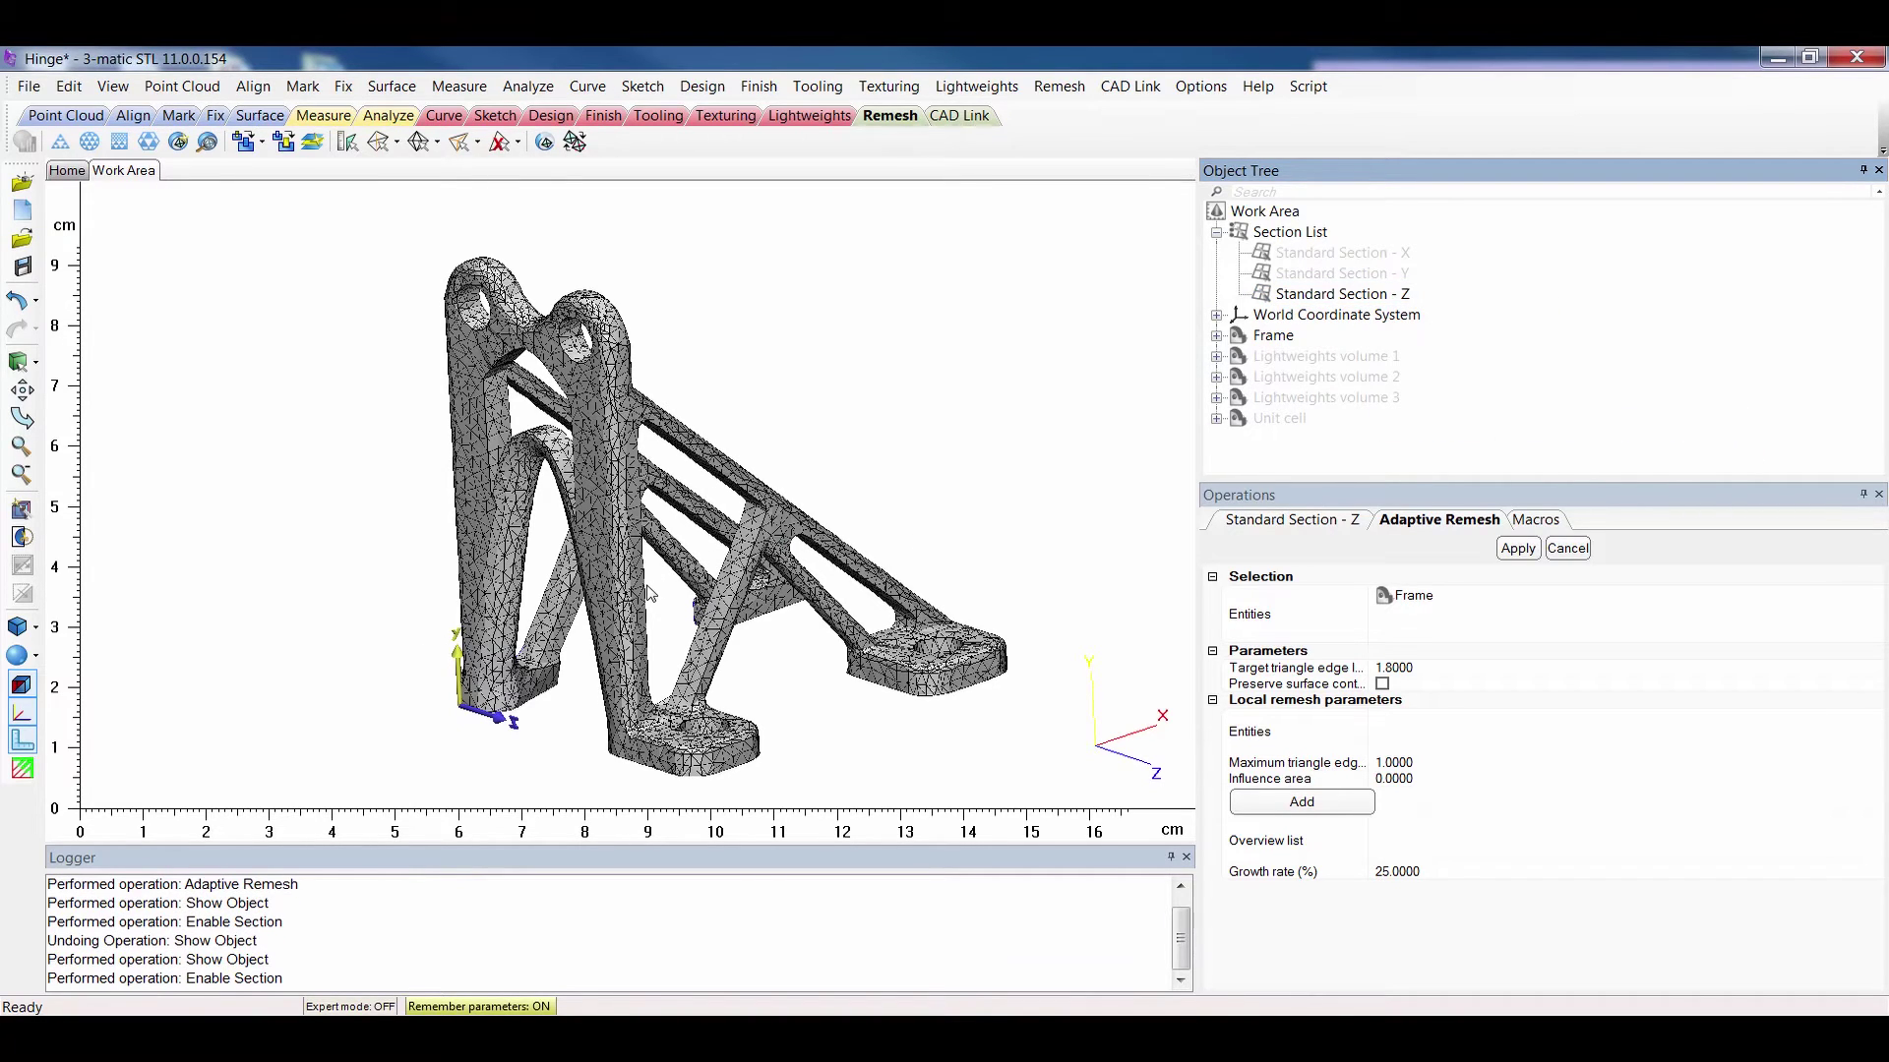
# Set the Z section position to 4.2123 and view the clipped Frame from the side
pyautogui.moveTo(665, 587); pyautogui.dragTo(981, 618, button='right')
pyautogui.keyDown('ctrl'); pyautogui.moveTo(1155, 429); pyautogui.dragTo(954, 445, button='right'); pyautogui.keyUp('ctrl')
pyautogui.click(1279, 520)
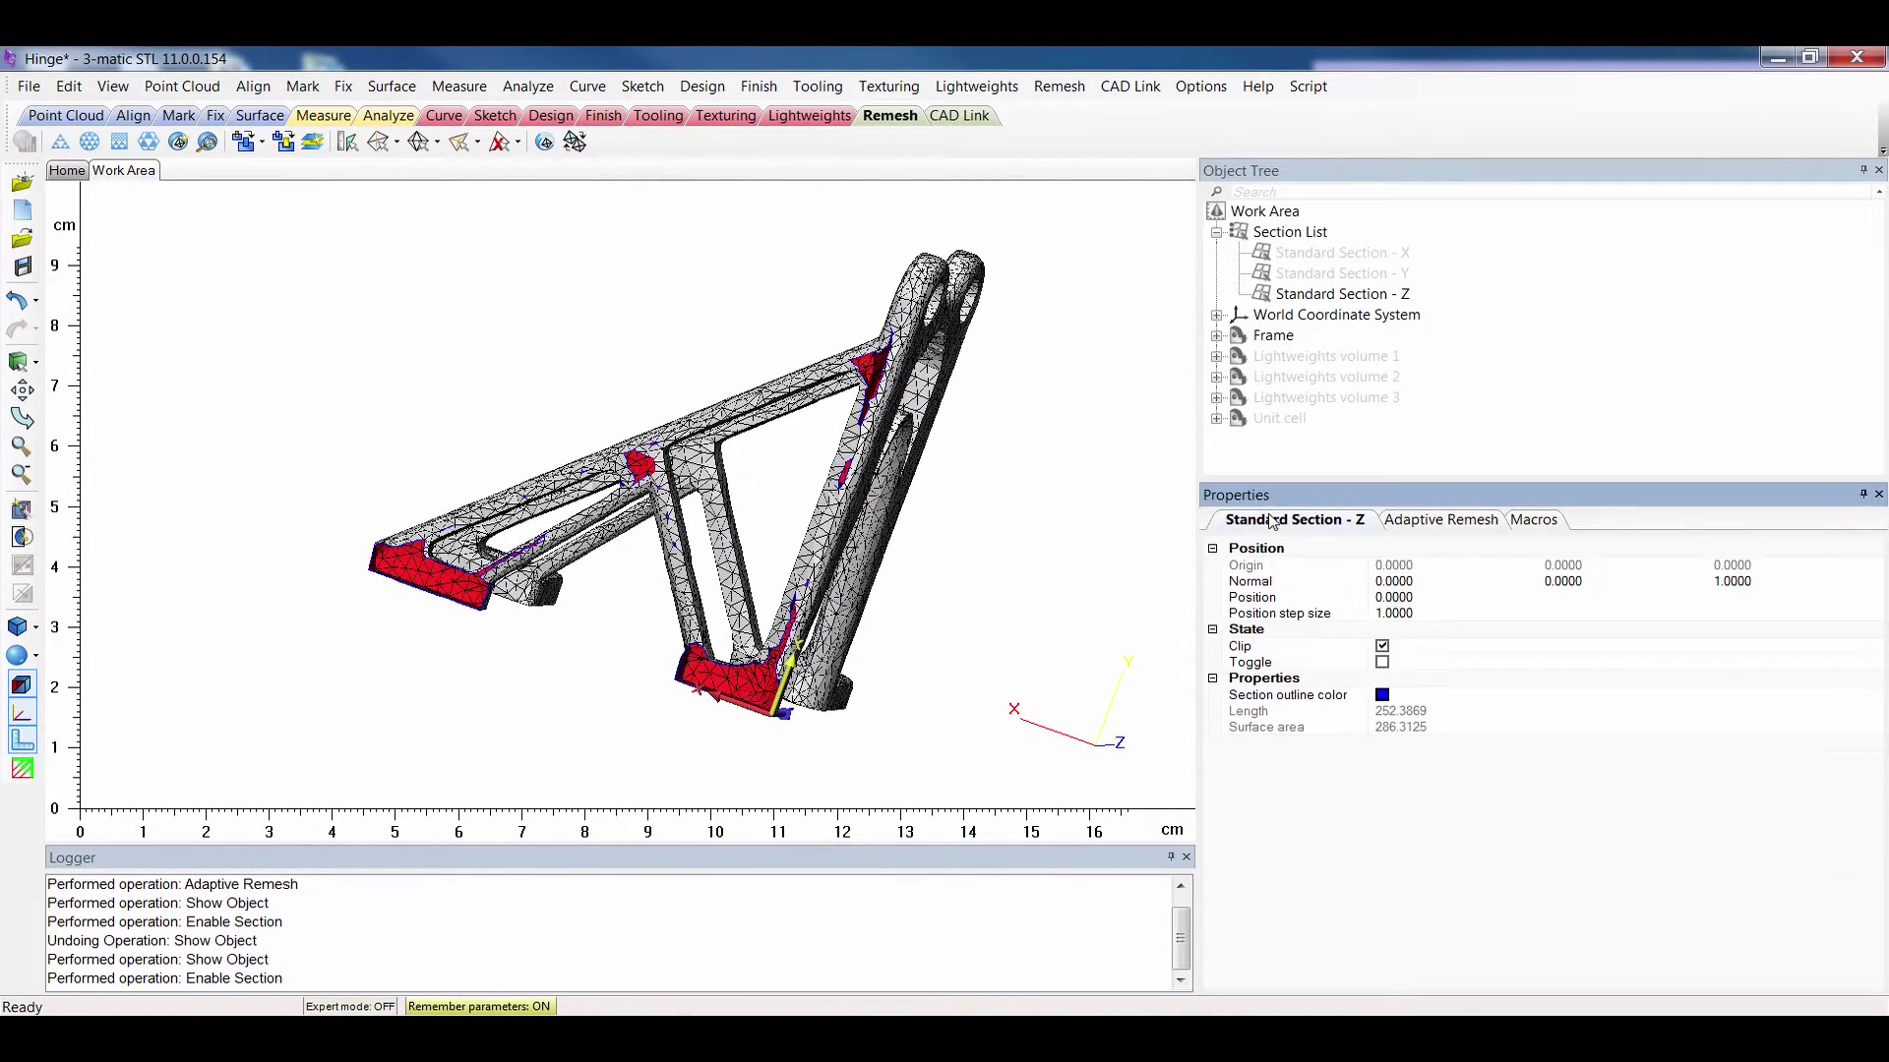
pyautogui.click(1392, 597)
pyautogui.moveTo(1494, 619); pyautogui.dragTo(1476, 618)
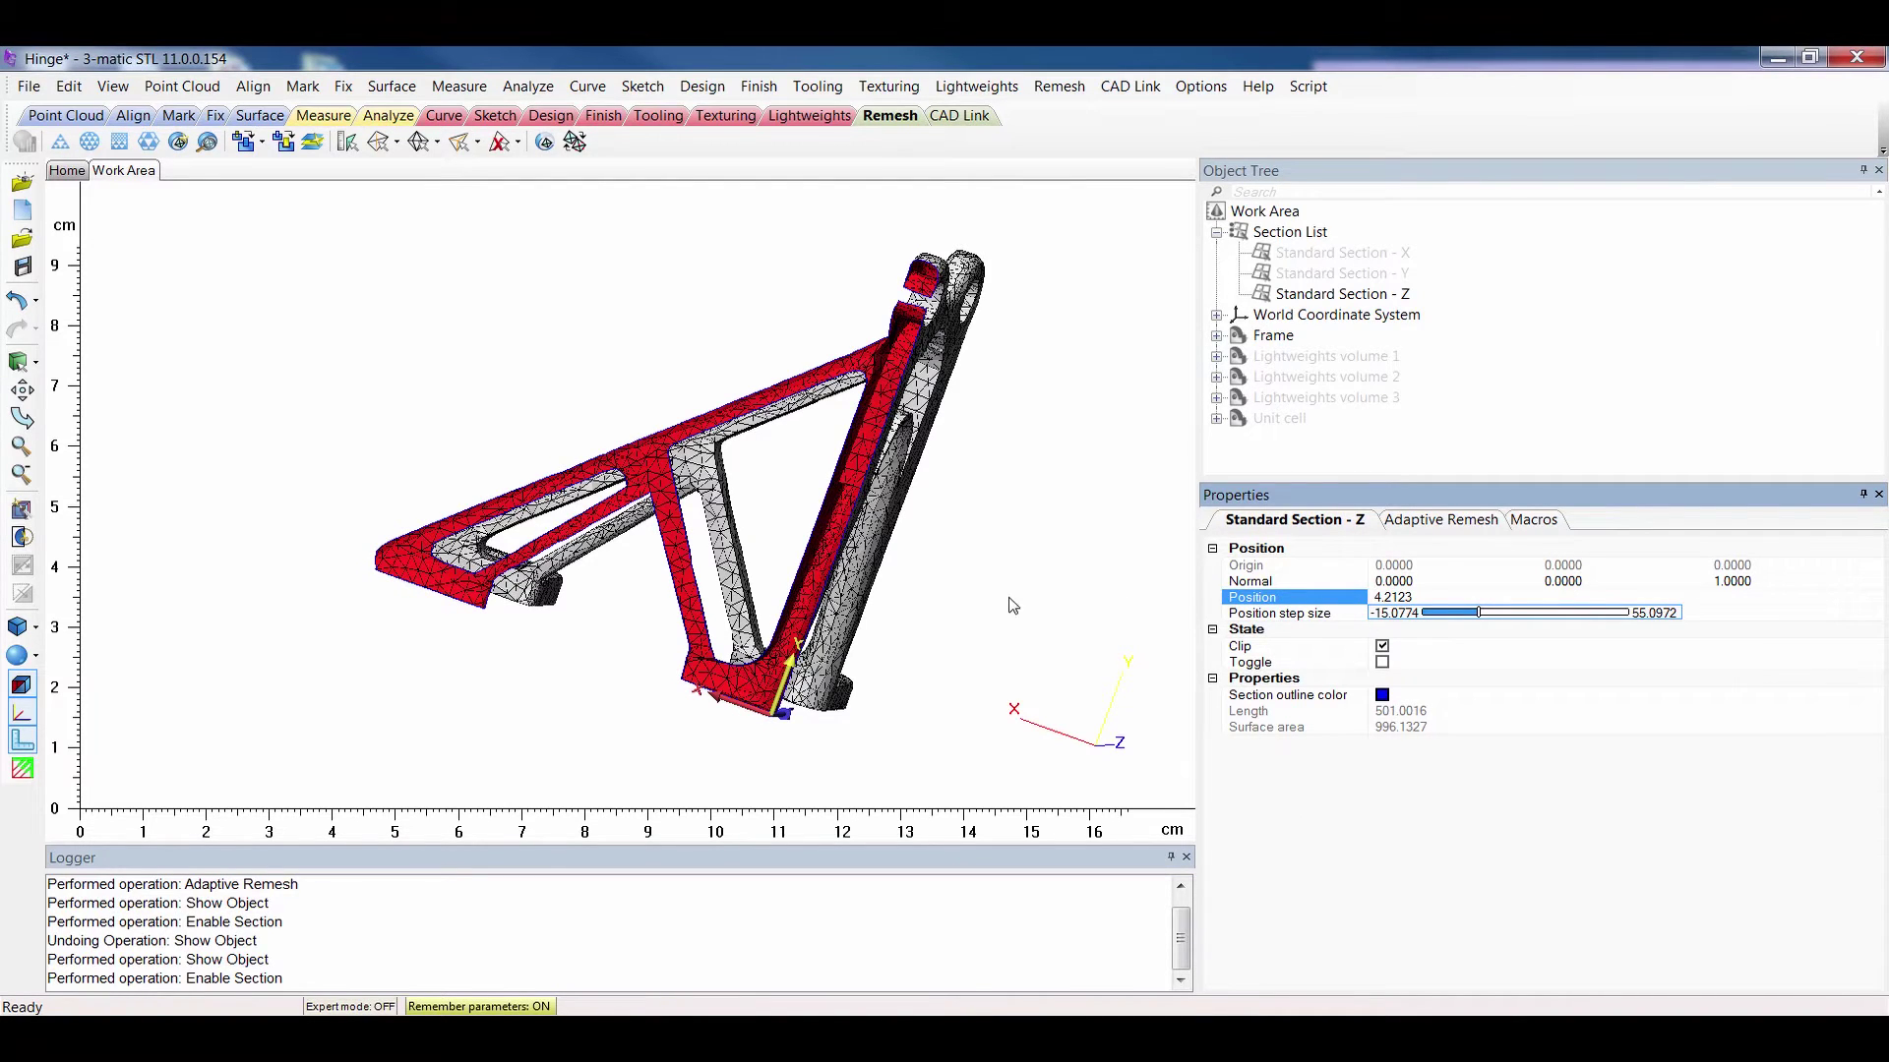
pyautogui.moveTo(1011, 603); pyautogui.dragTo(1015, 511, button='right')
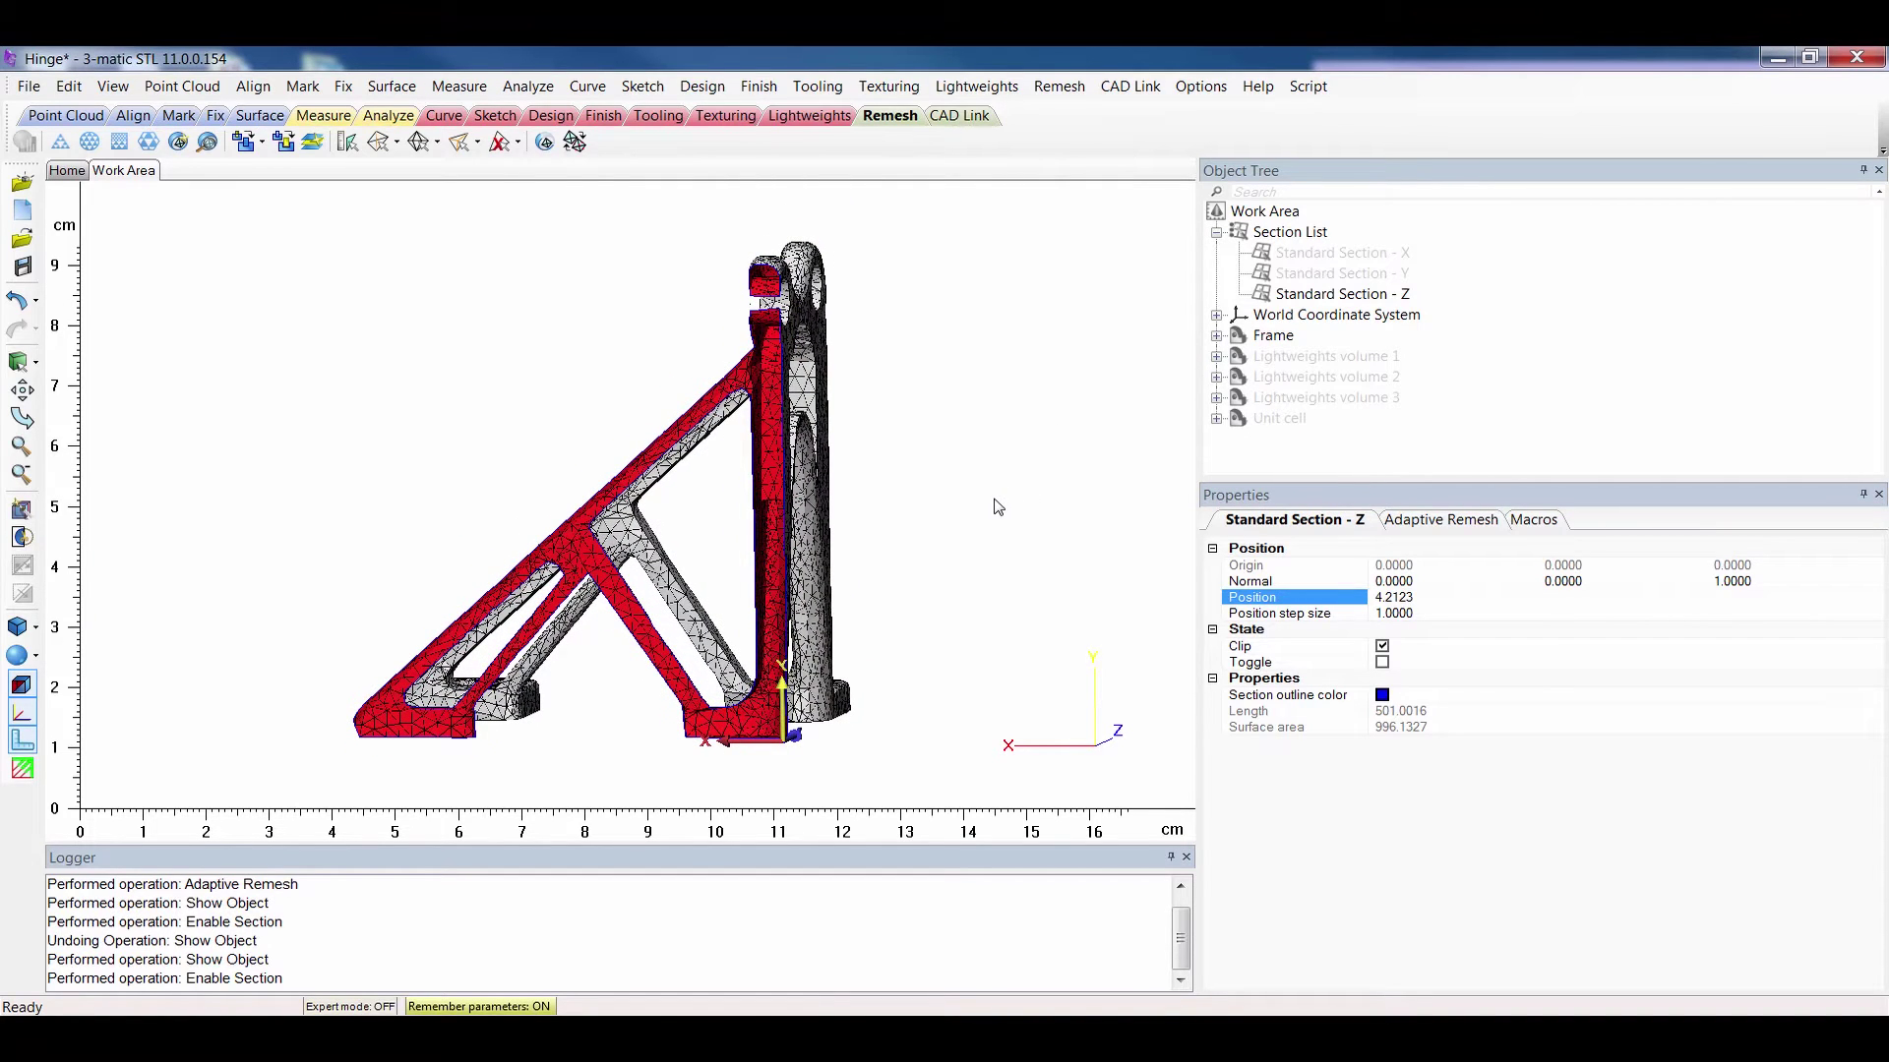
# Create a Tet4 volume mesh of the Frame with 1.0 maximum edge length
pyautogui.click(179, 143)
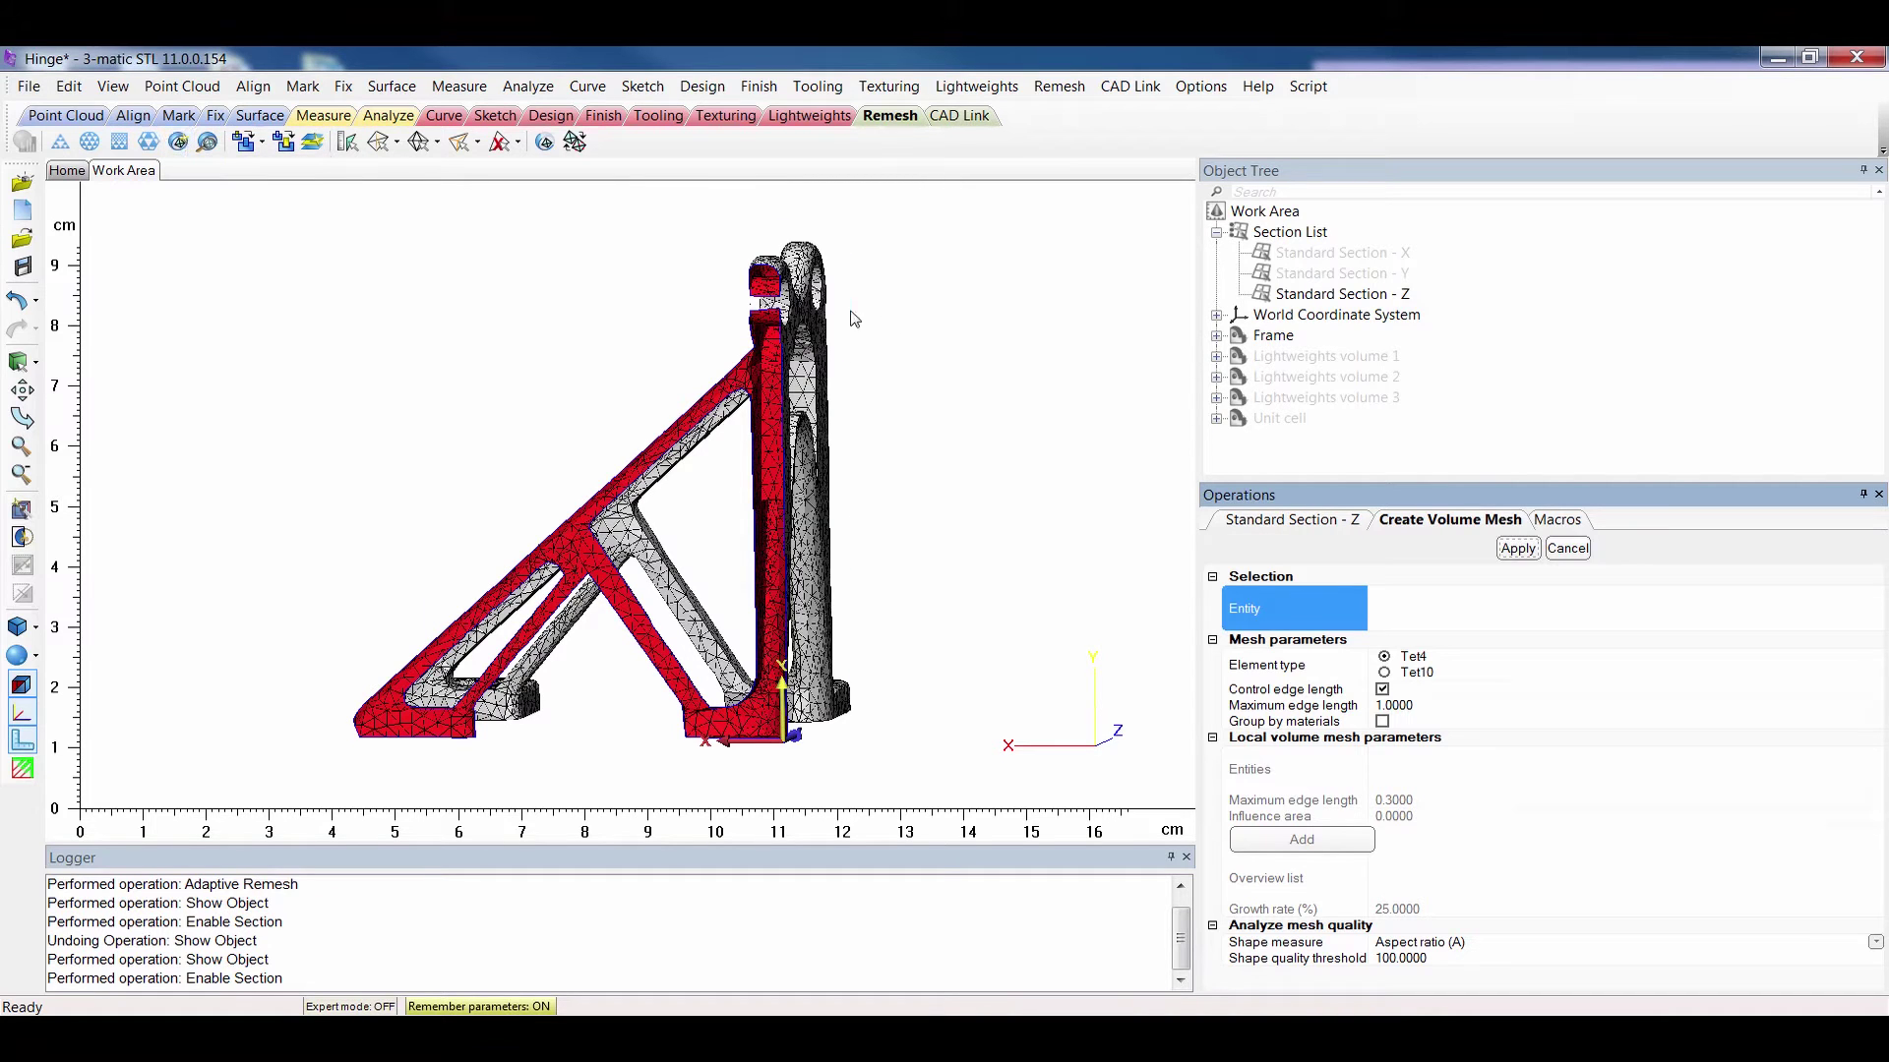
pyautogui.click(1271, 337)
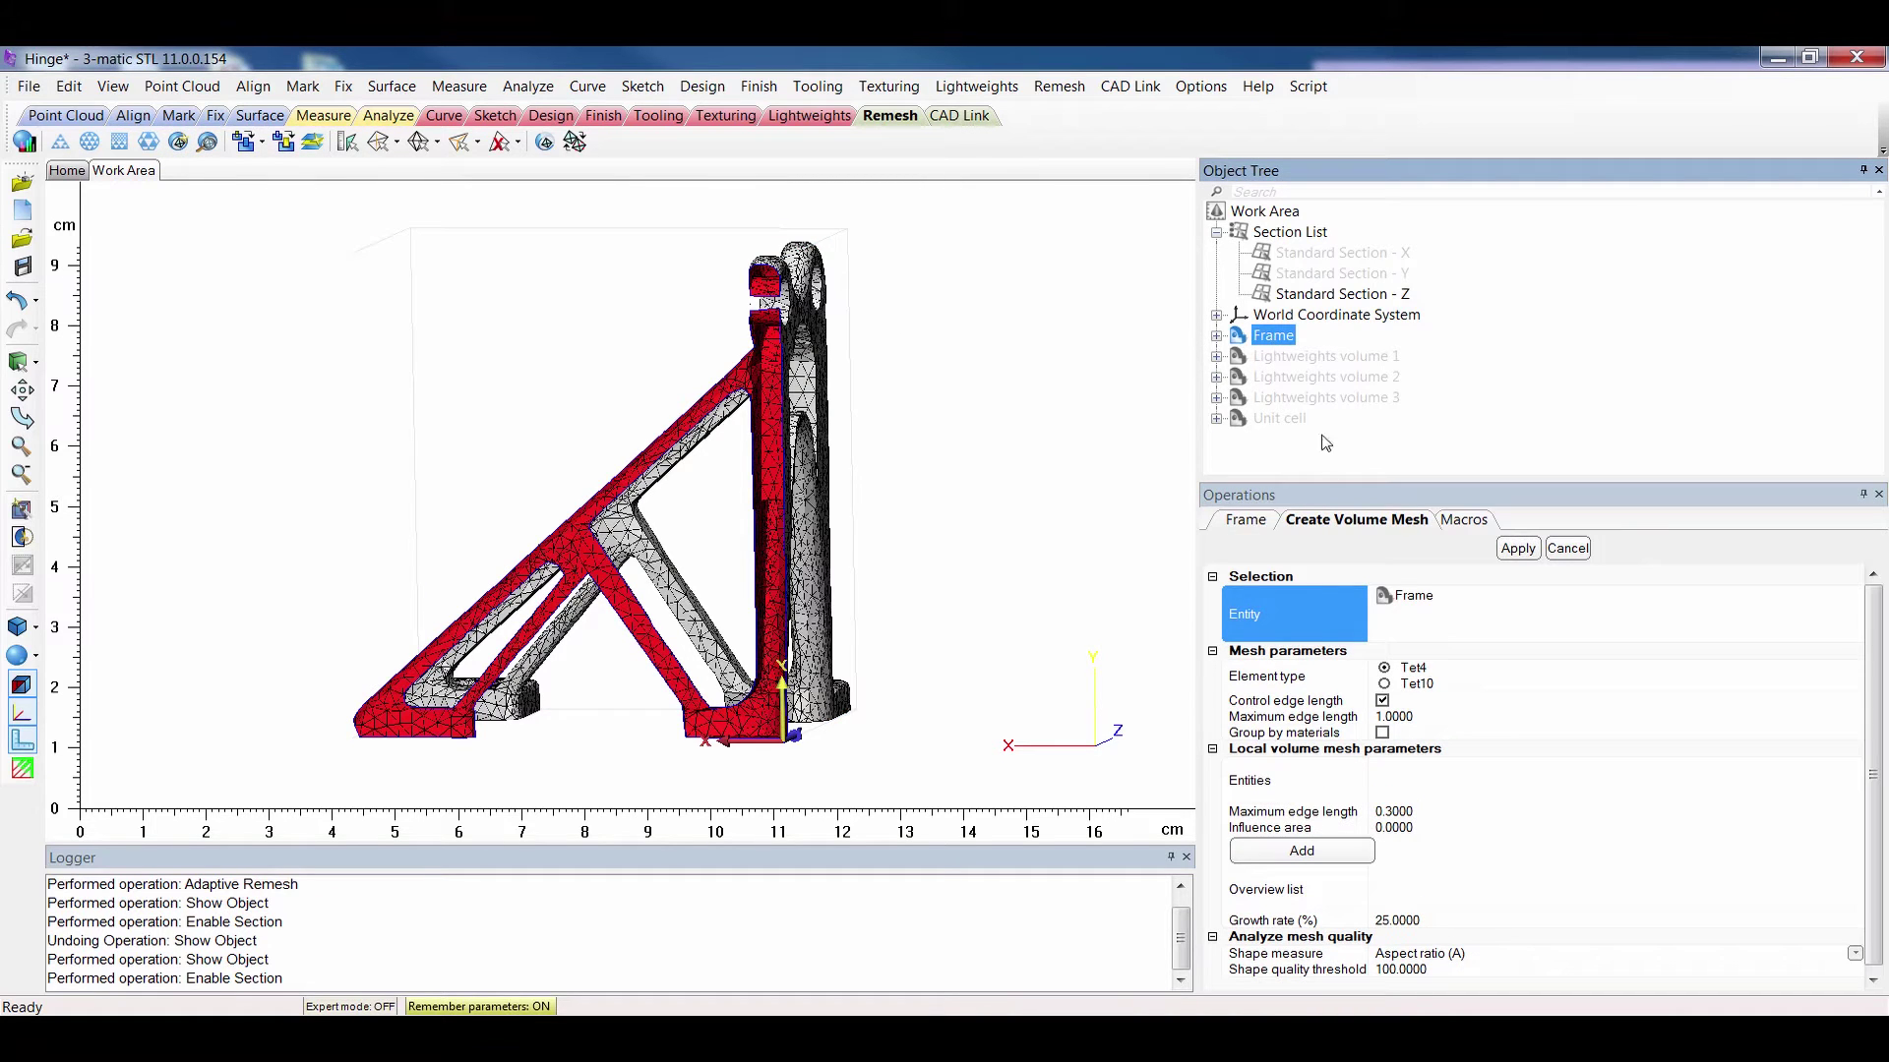
pyautogui.click(1516, 550)
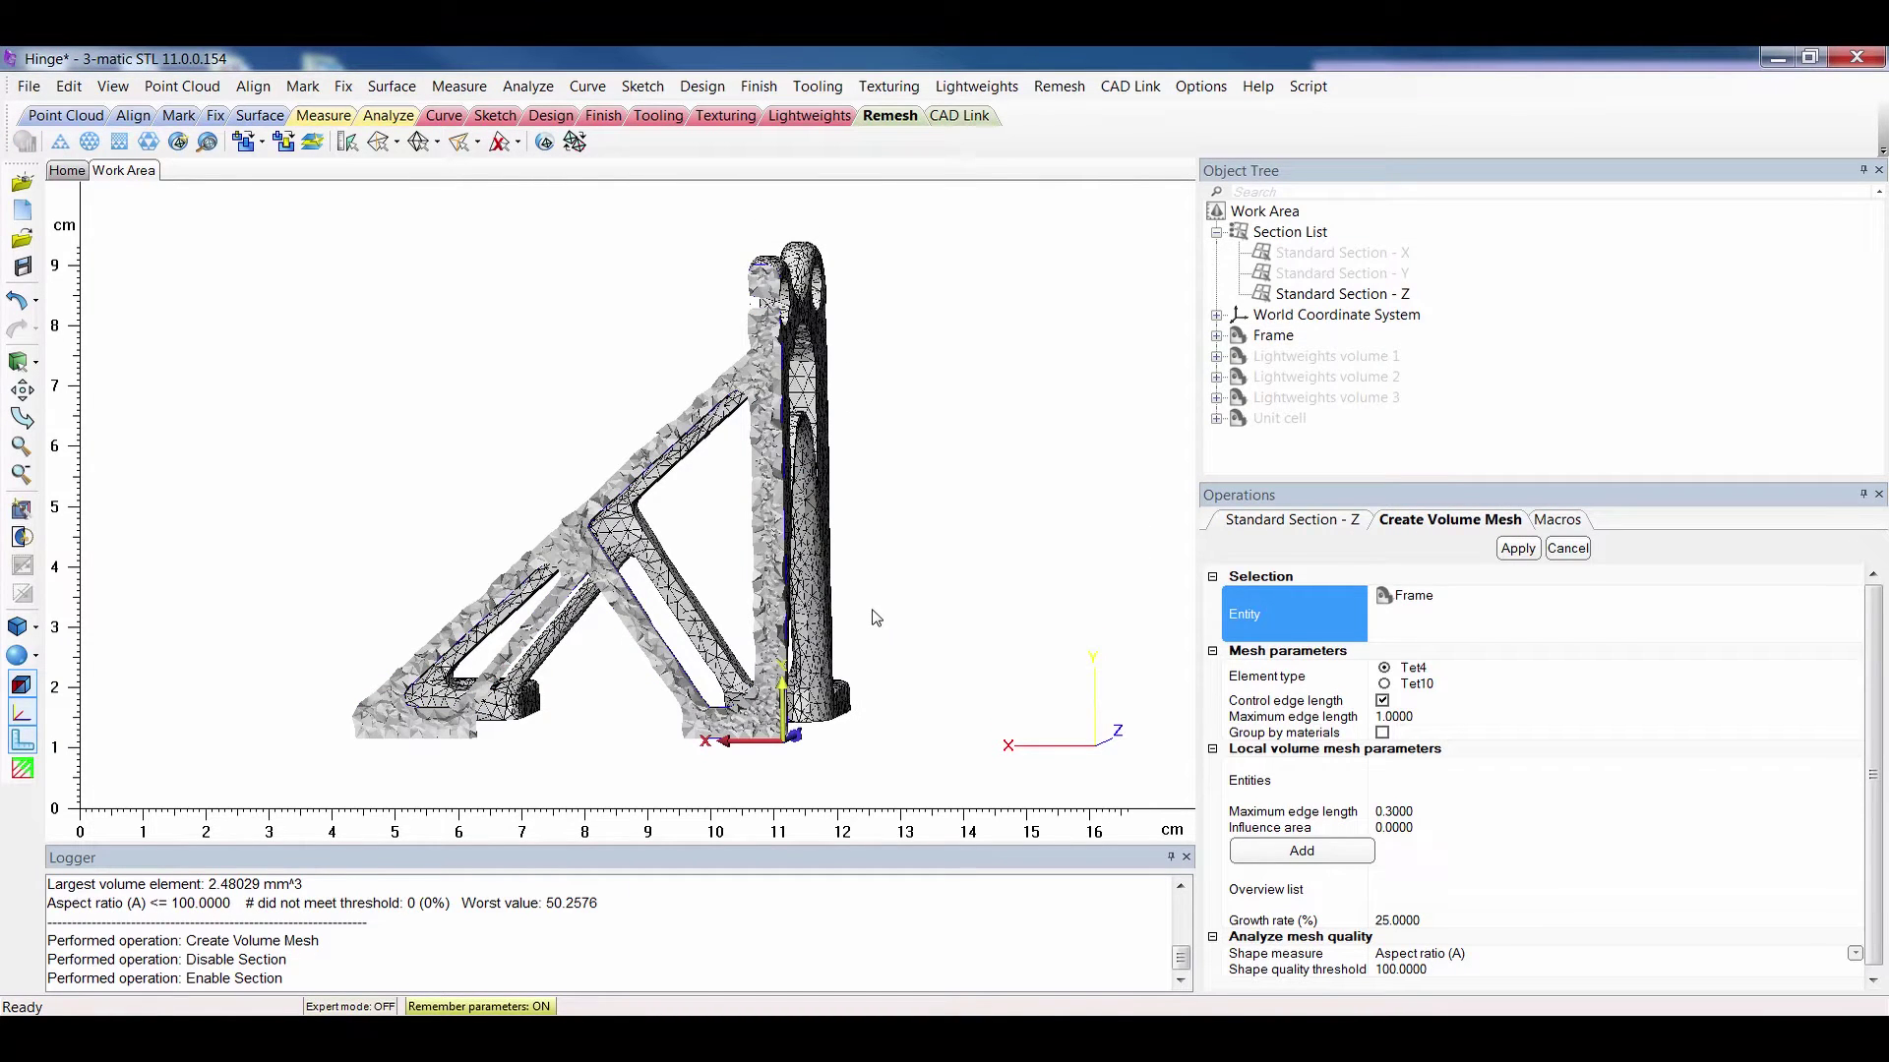
pyautogui.scroll(10, 776, 617)
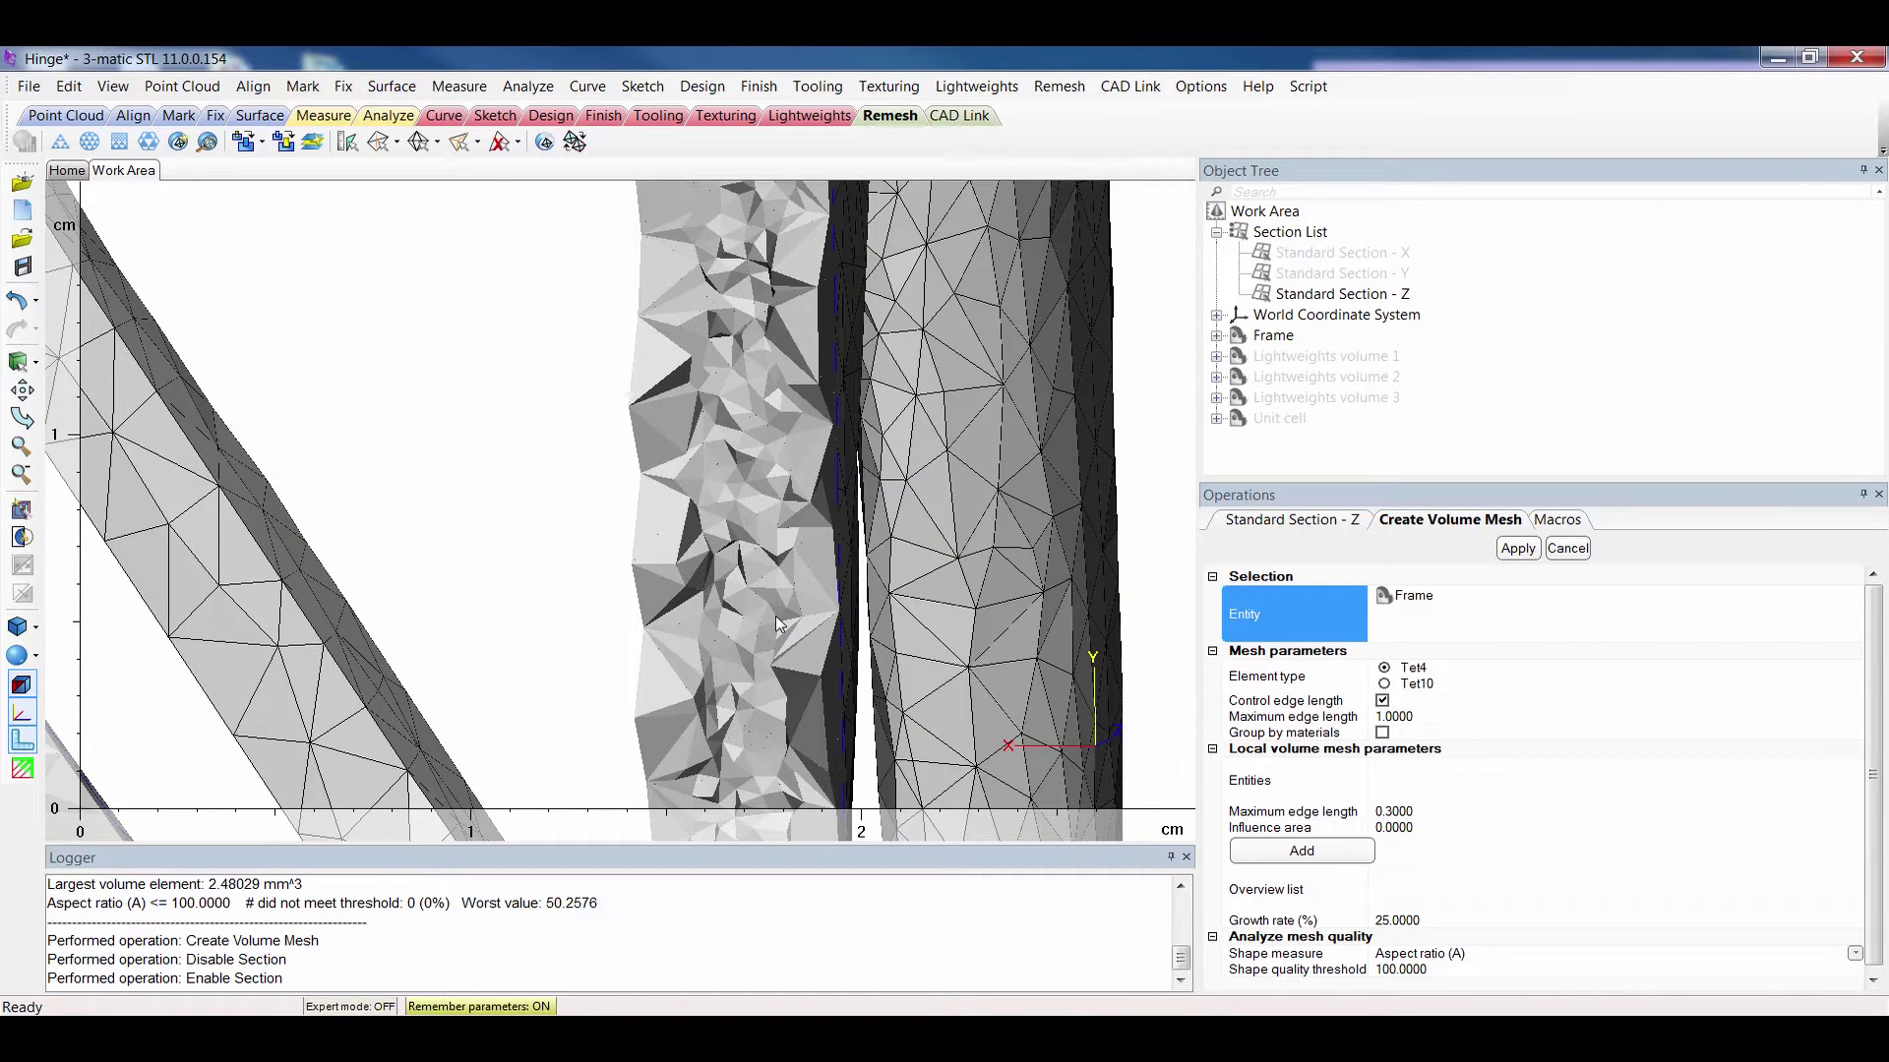
pyautogui.scroll(-10, 775, 616)
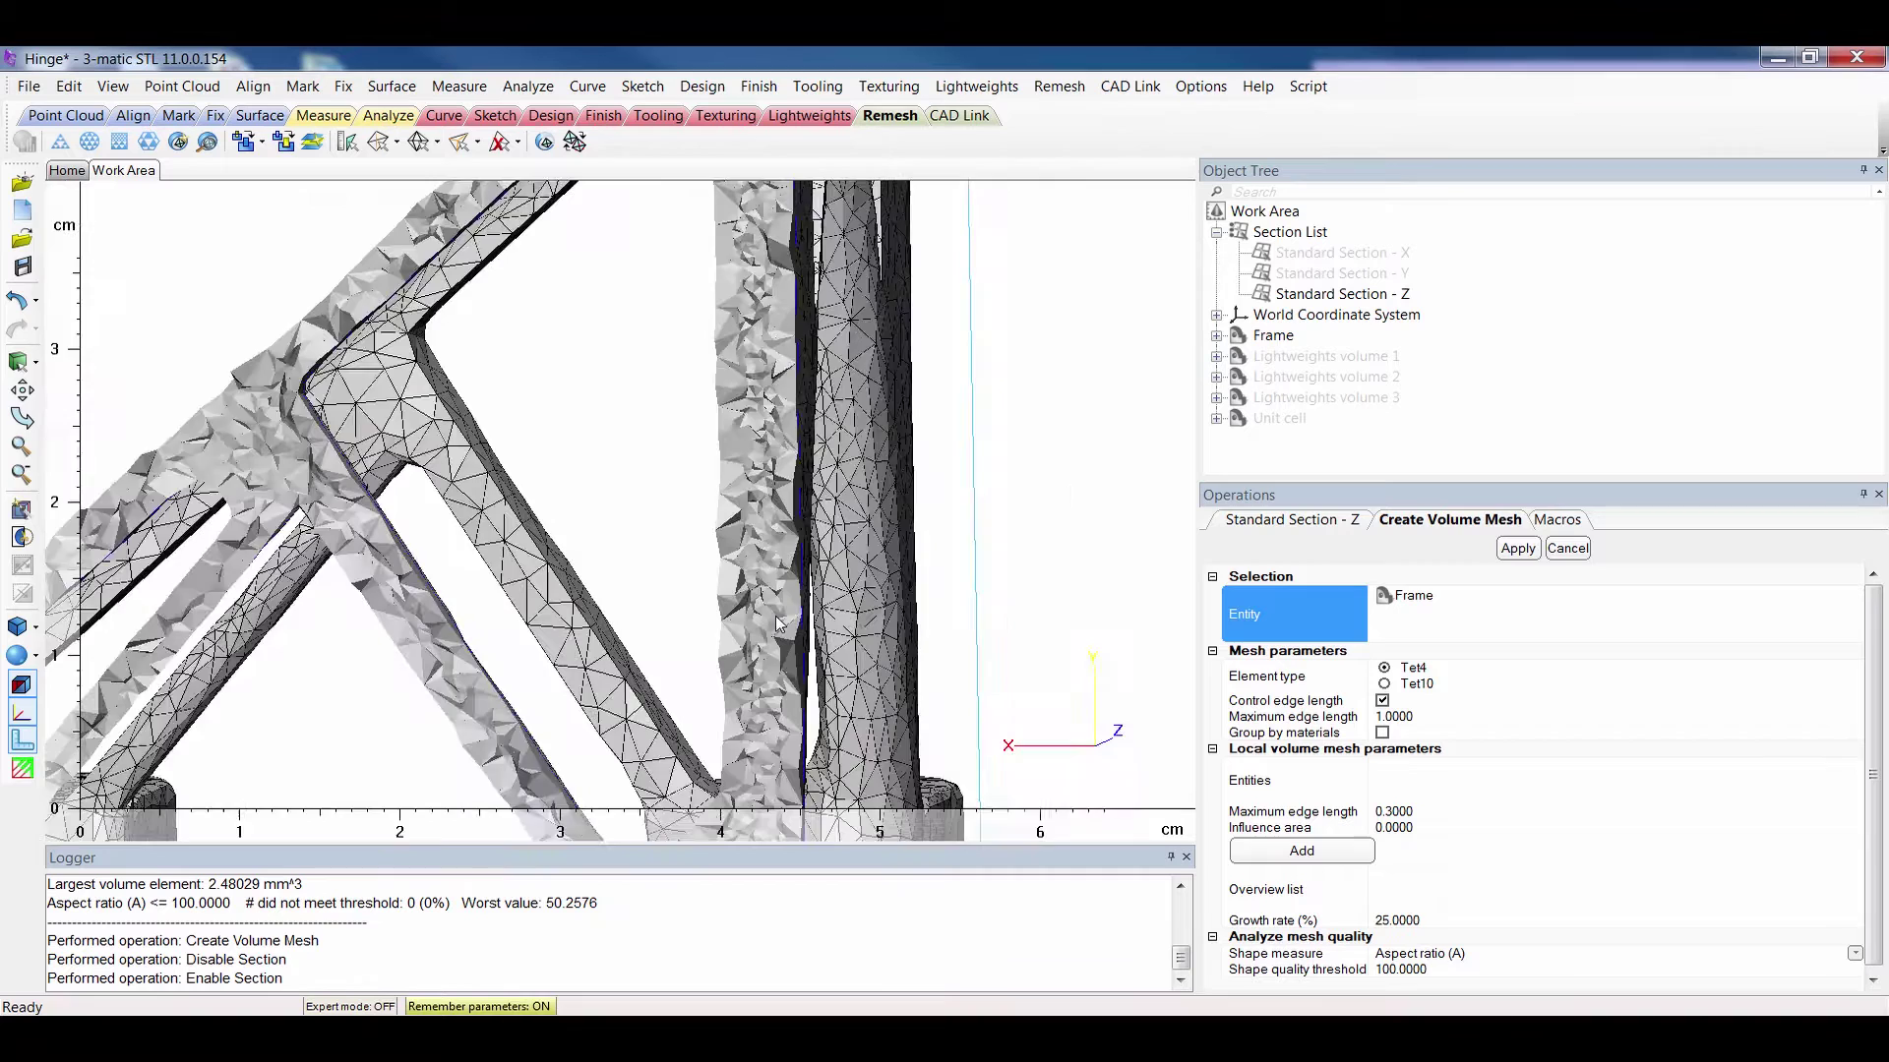
# Disable clipping, hide Standard Section - Z and collapse the section list
pyautogui.rightClick(1318, 293)
pyautogui.moveTo(1377, 415)
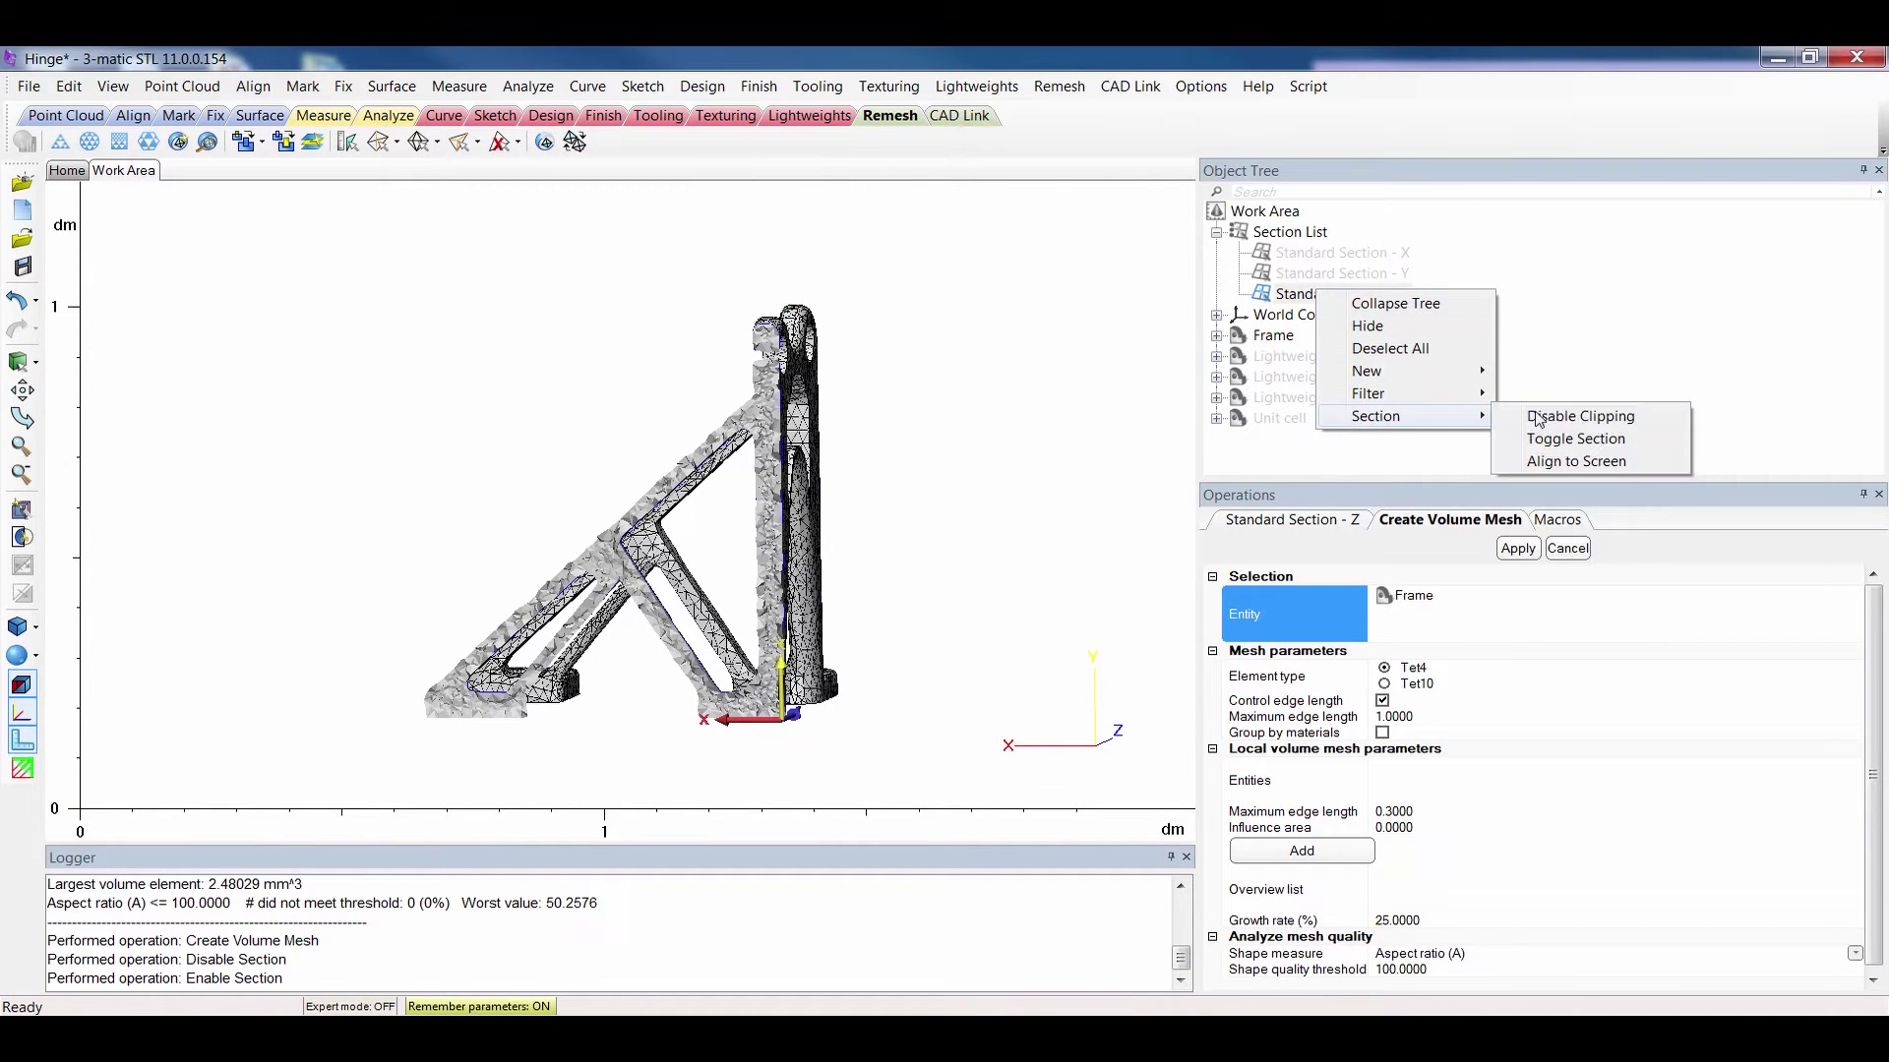
pyautogui.click(1564, 436)
pyautogui.rightClick(1382, 297)
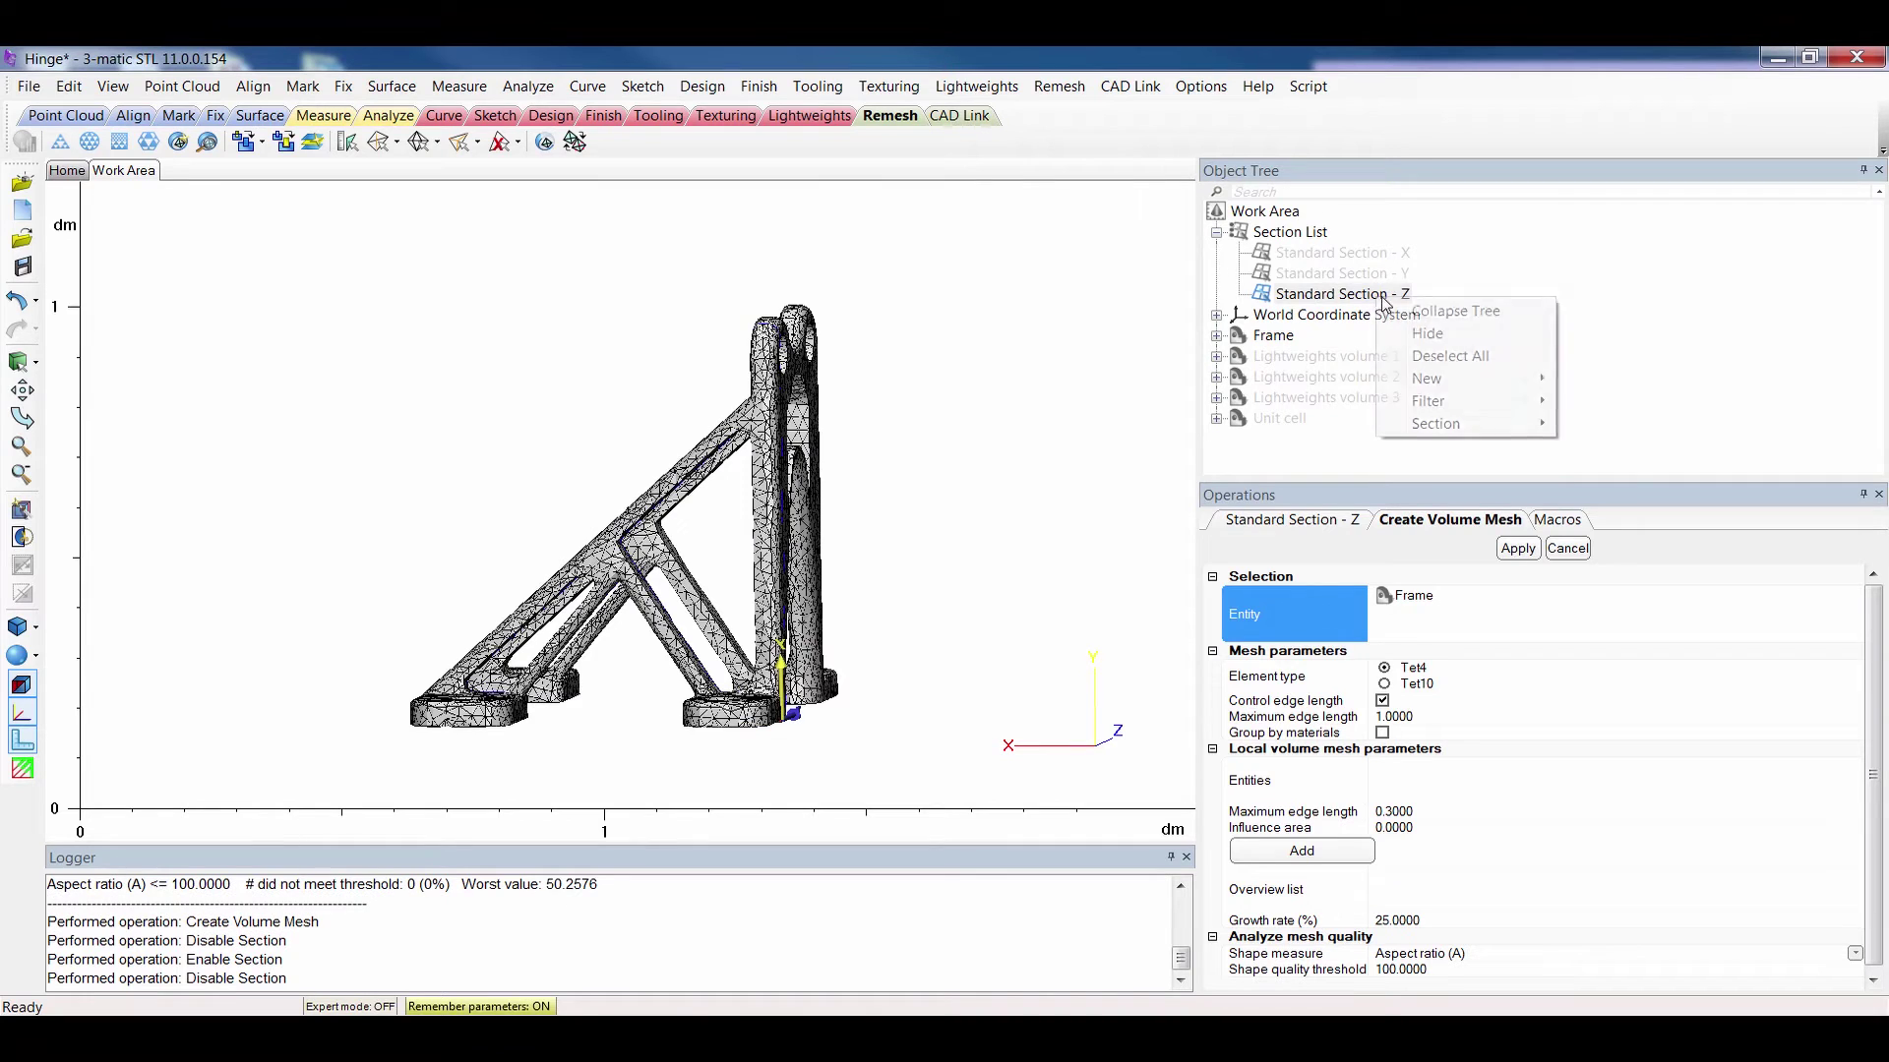
pyautogui.click(1427, 333)
pyautogui.click(1217, 232)
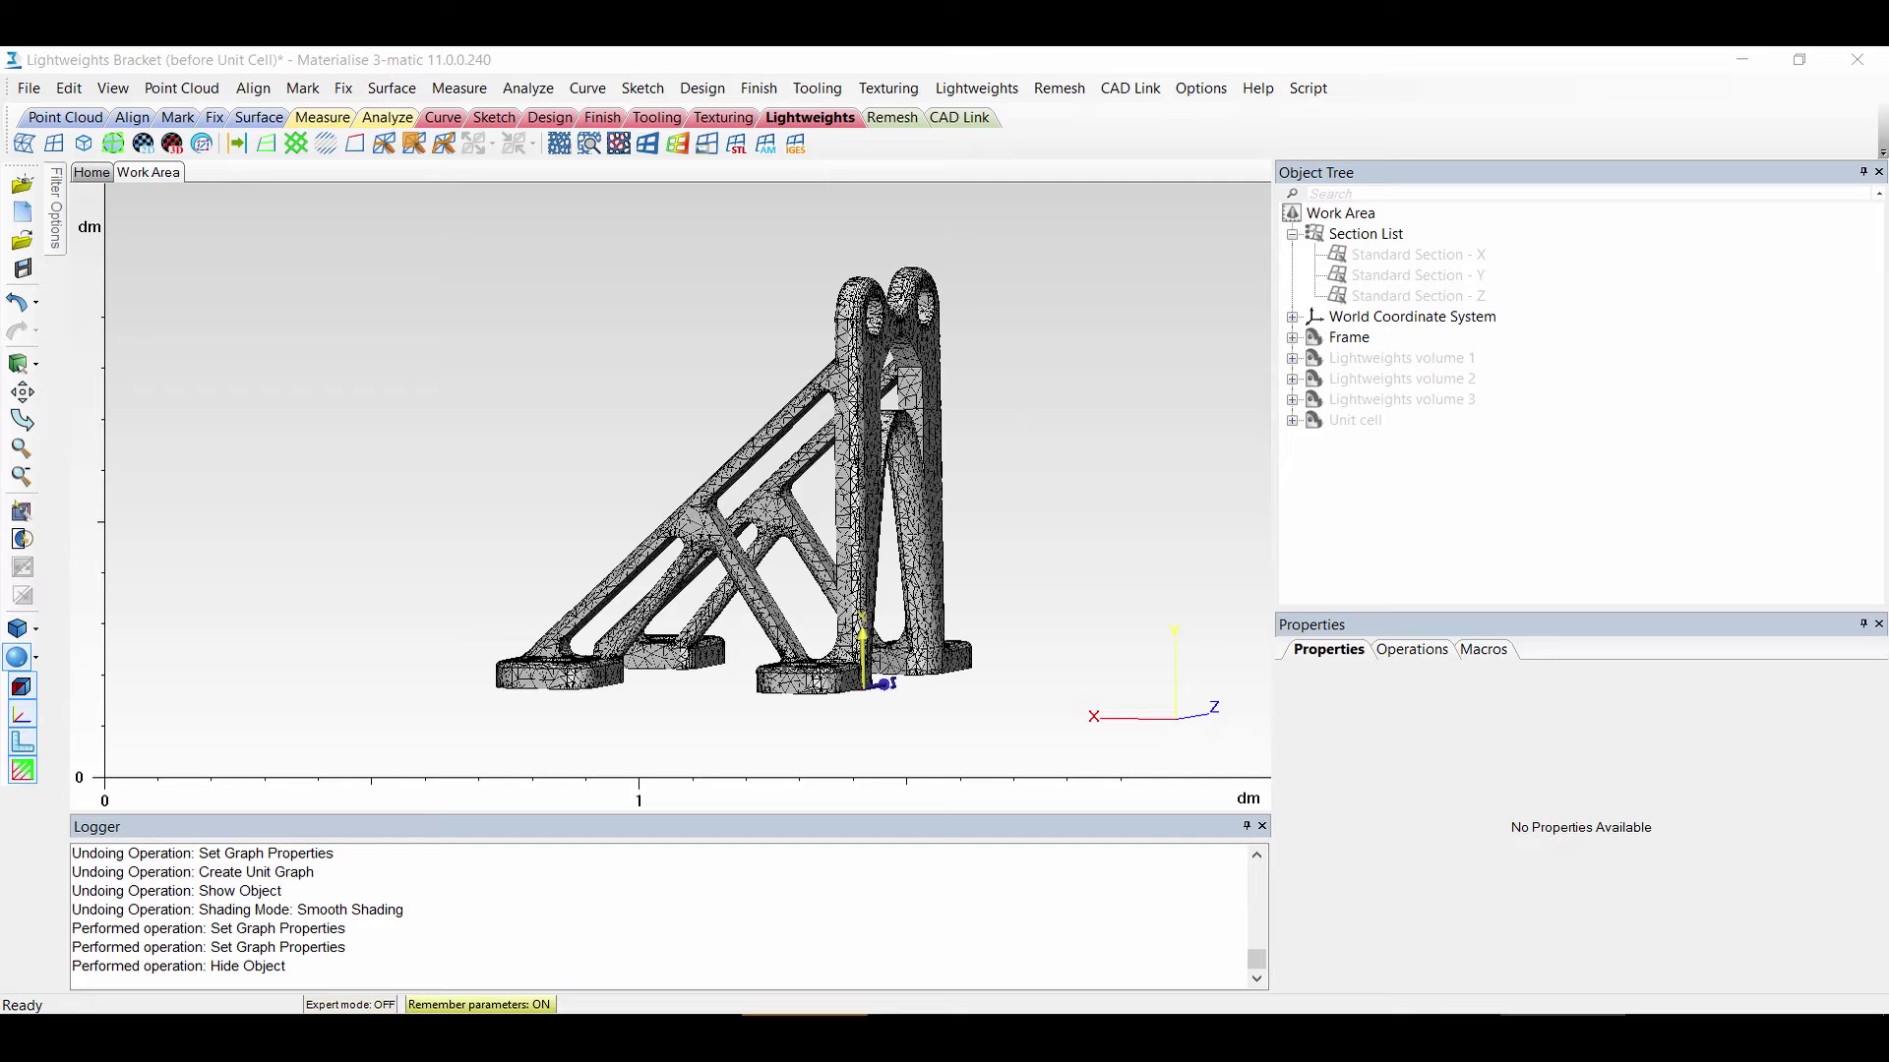
# Show Lightweights volume 1 and switch the display to Smooth Shaded
pyautogui.click(1292, 235)
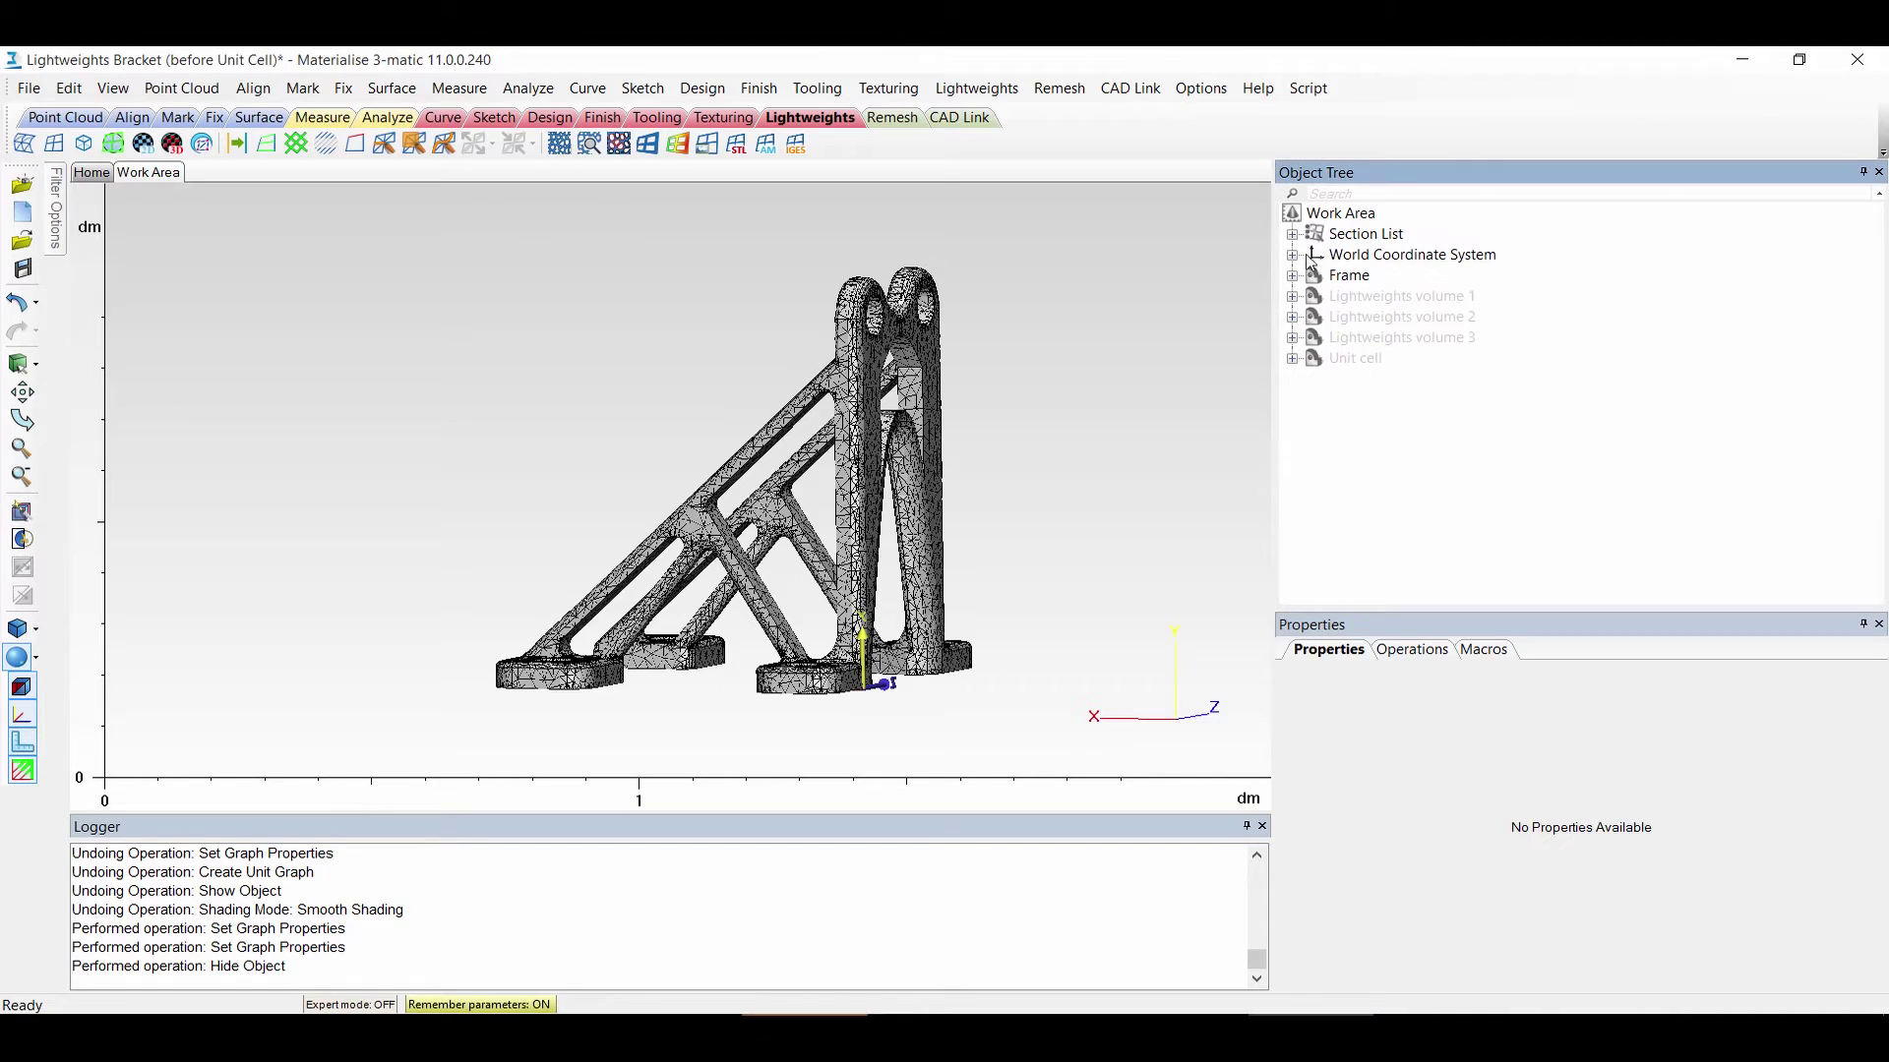
pyautogui.rightClick(1355, 303)
pyautogui.click(1377, 381)
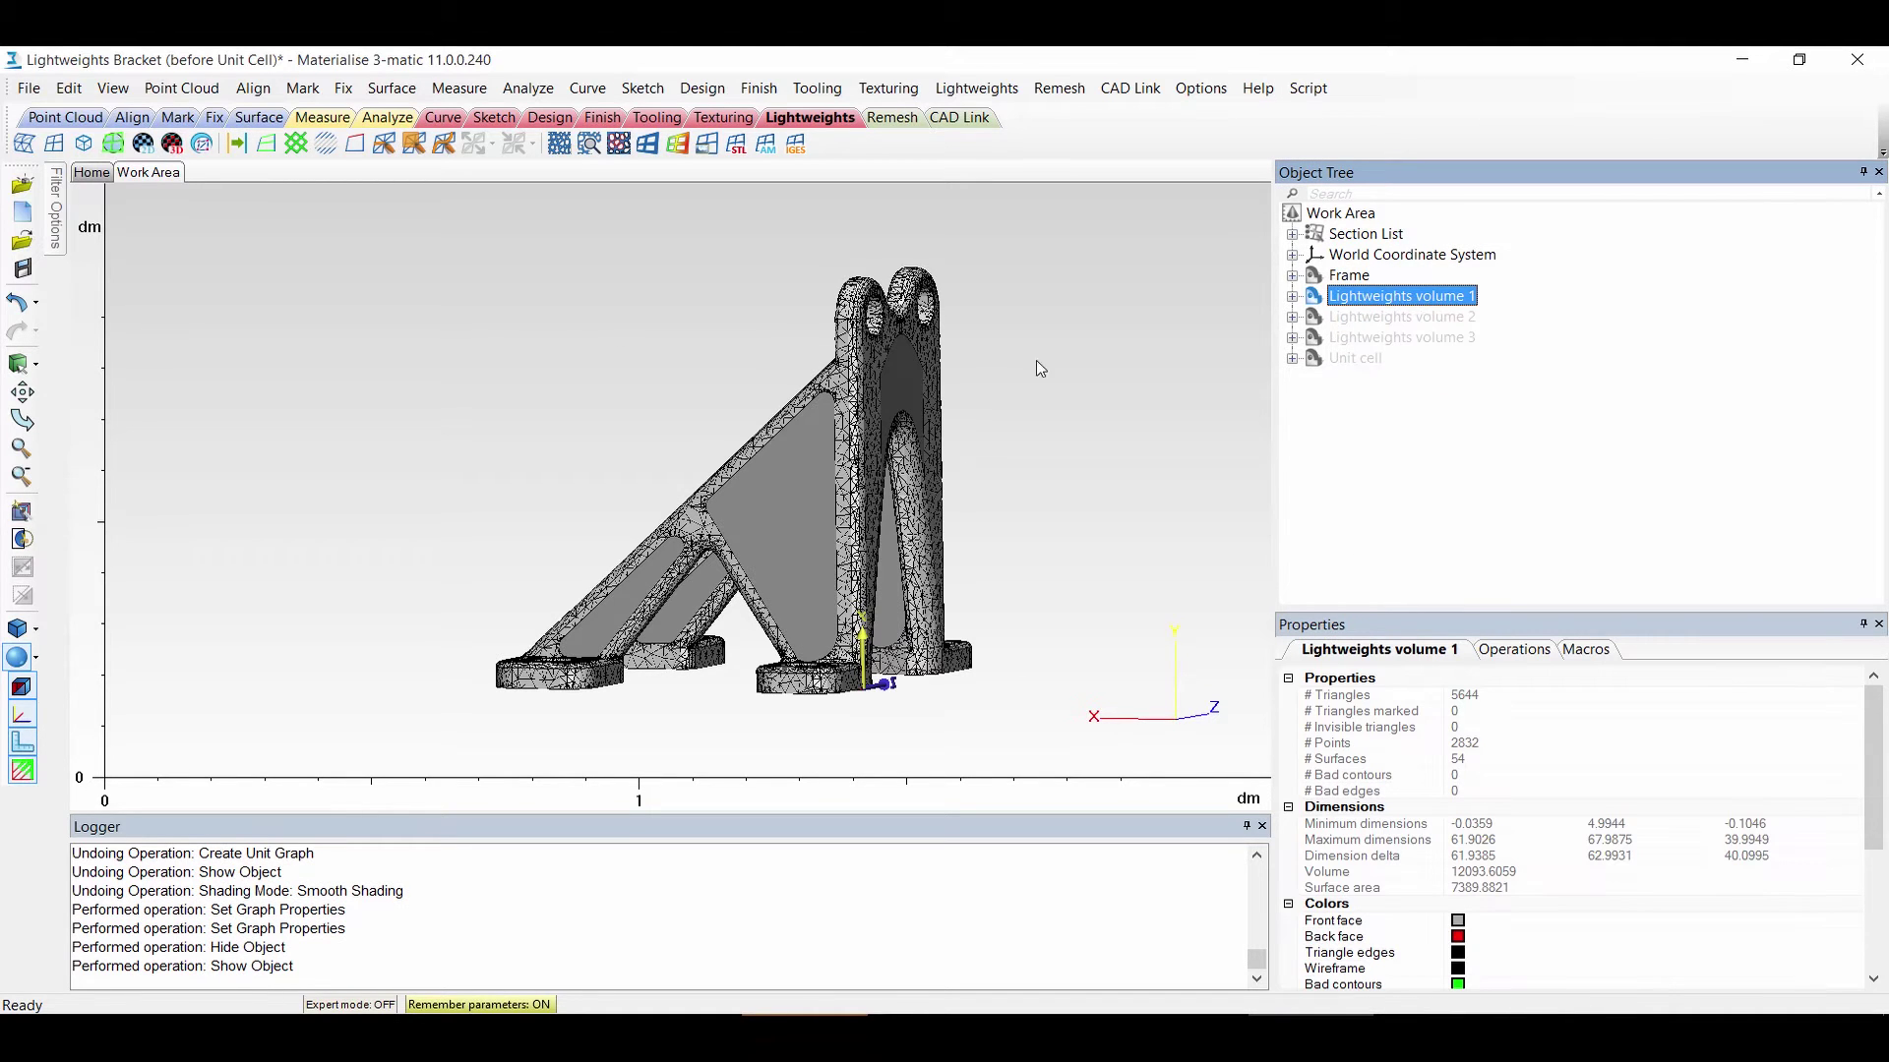
pyautogui.click(35, 657)
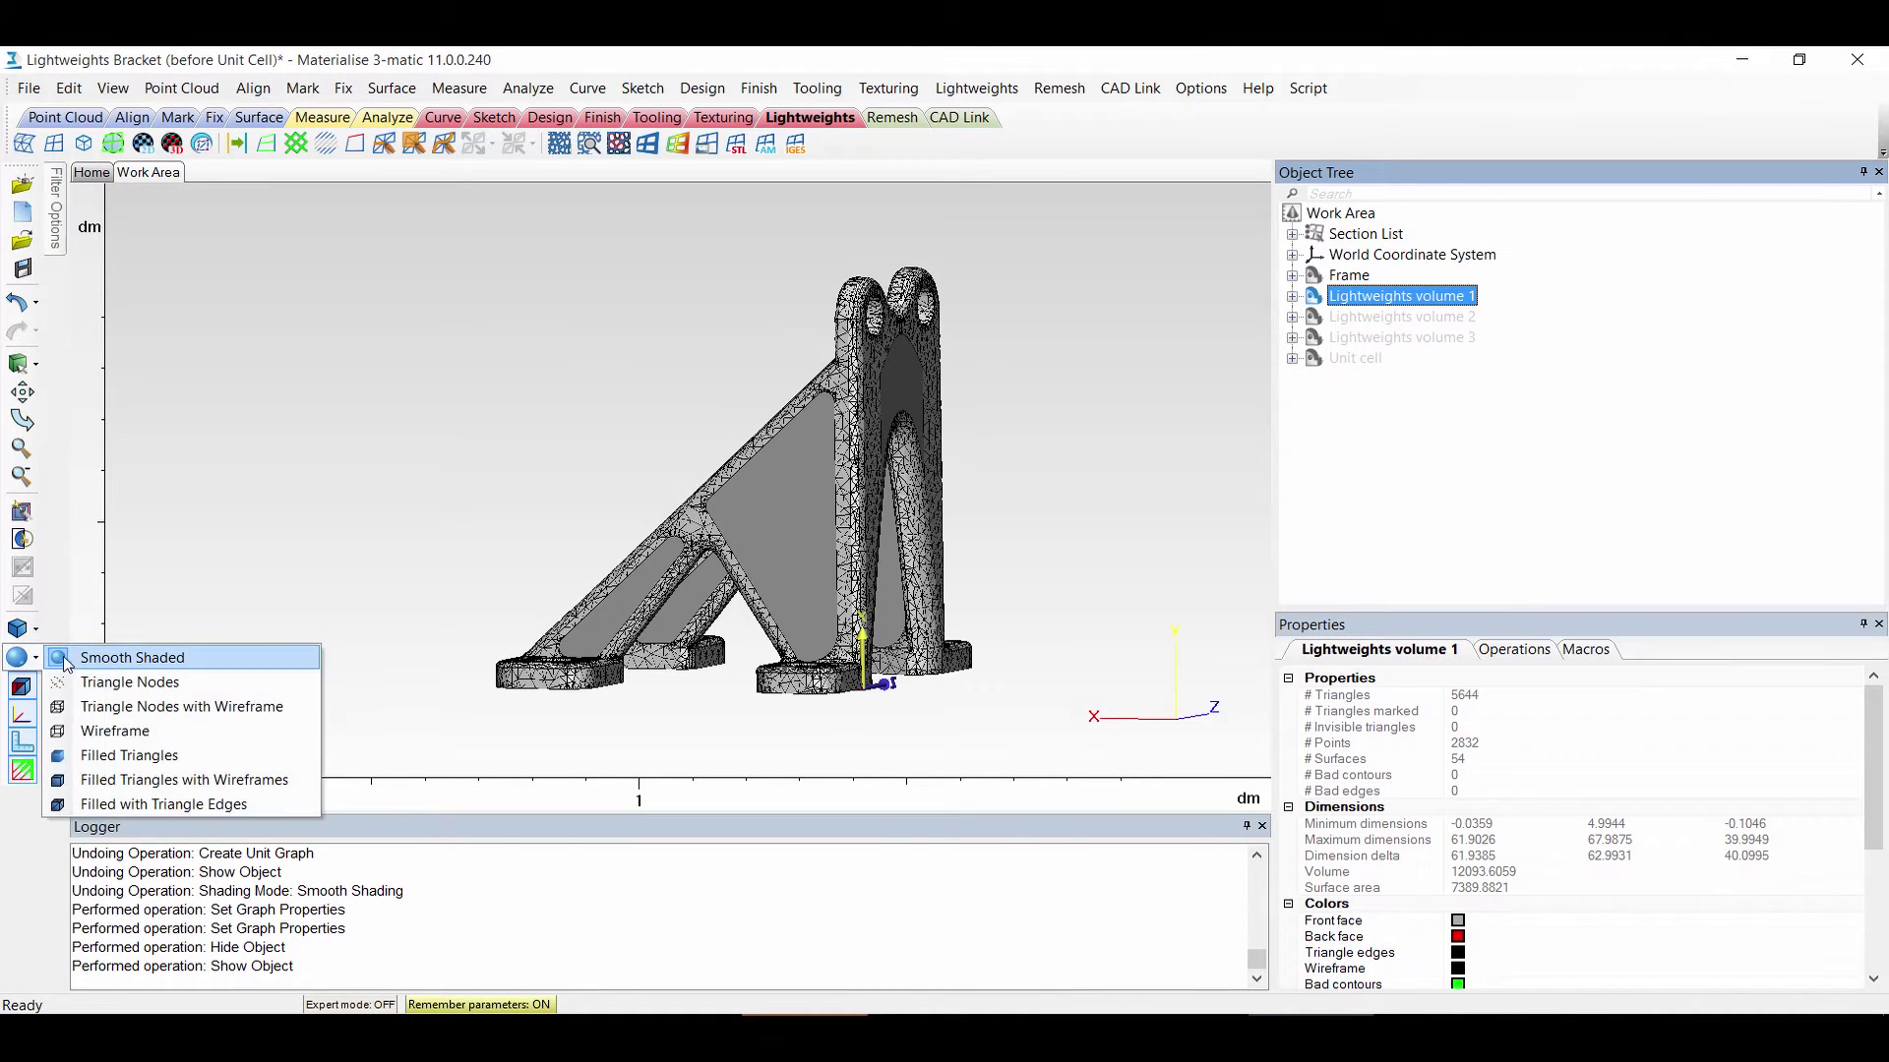
pyautogui.click(104, 659)
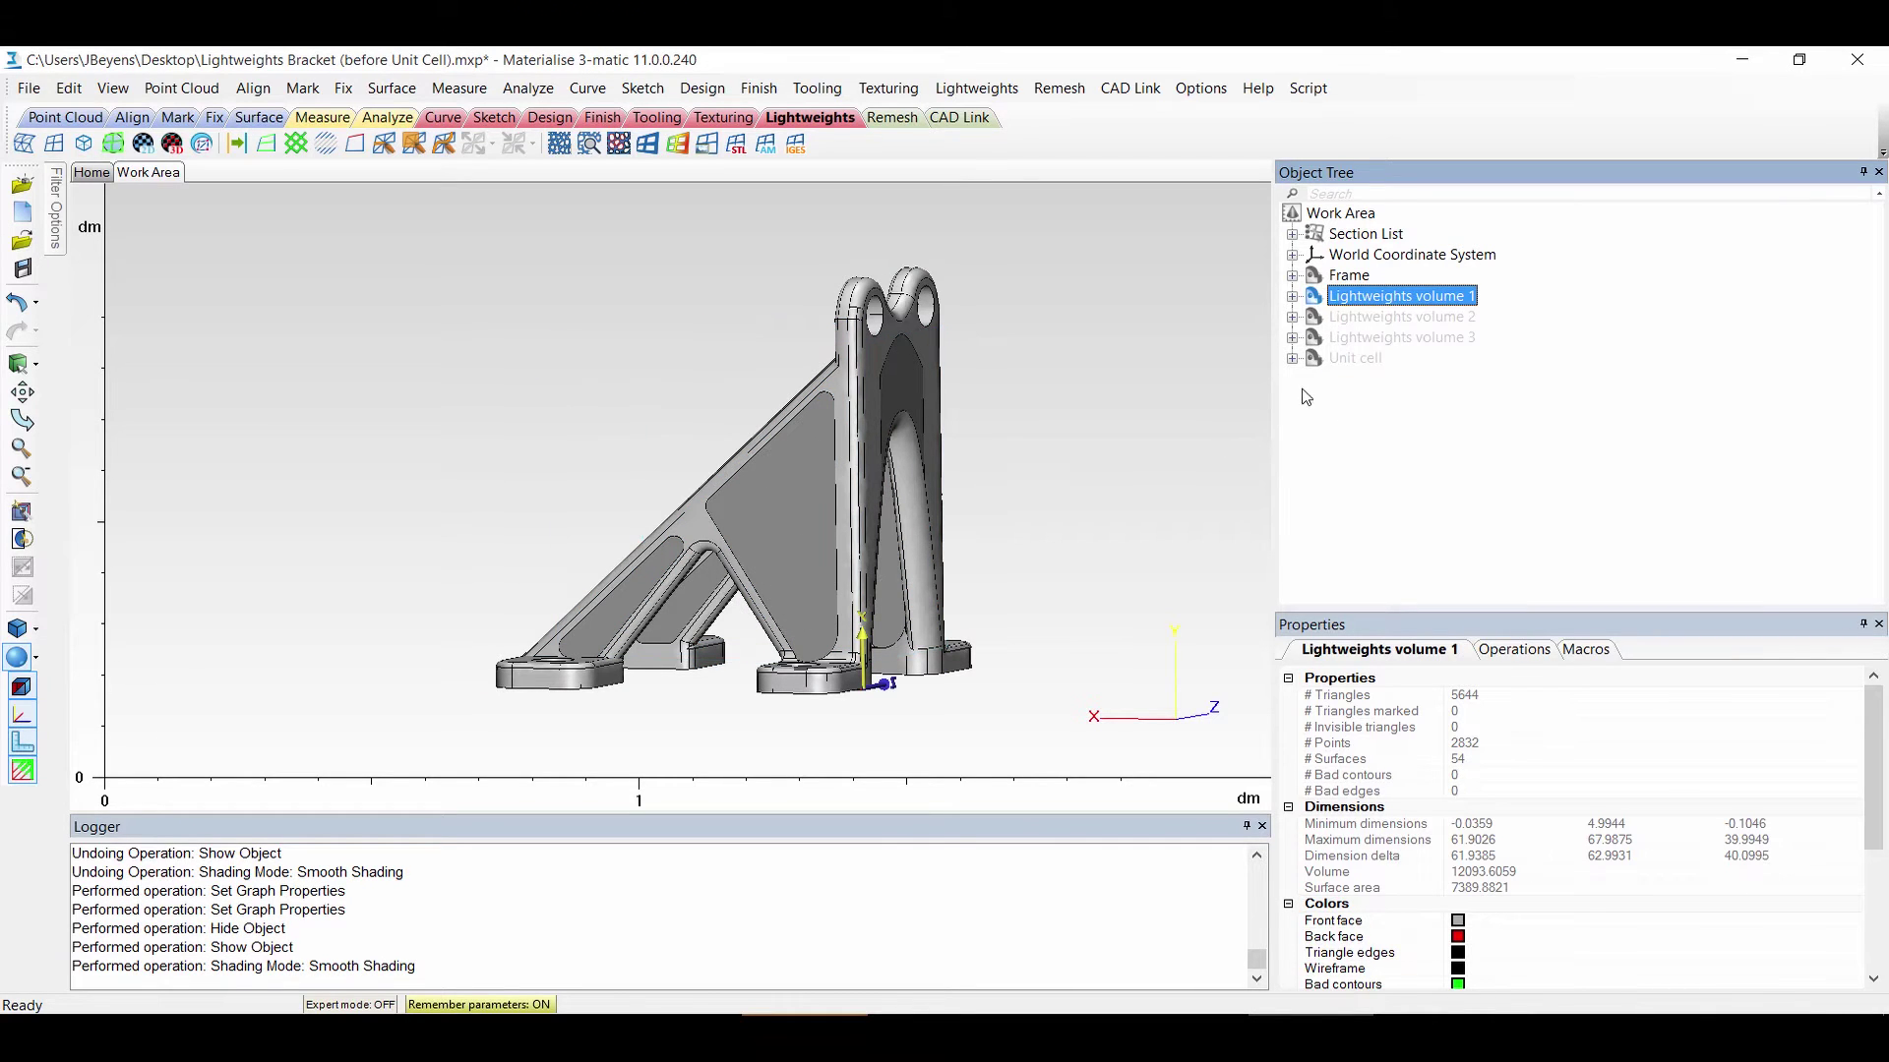
# Show the Unit cell and zoom in on it
pyautogui.rightClick(1363, 360)
pyautogui.click(1397, 447)
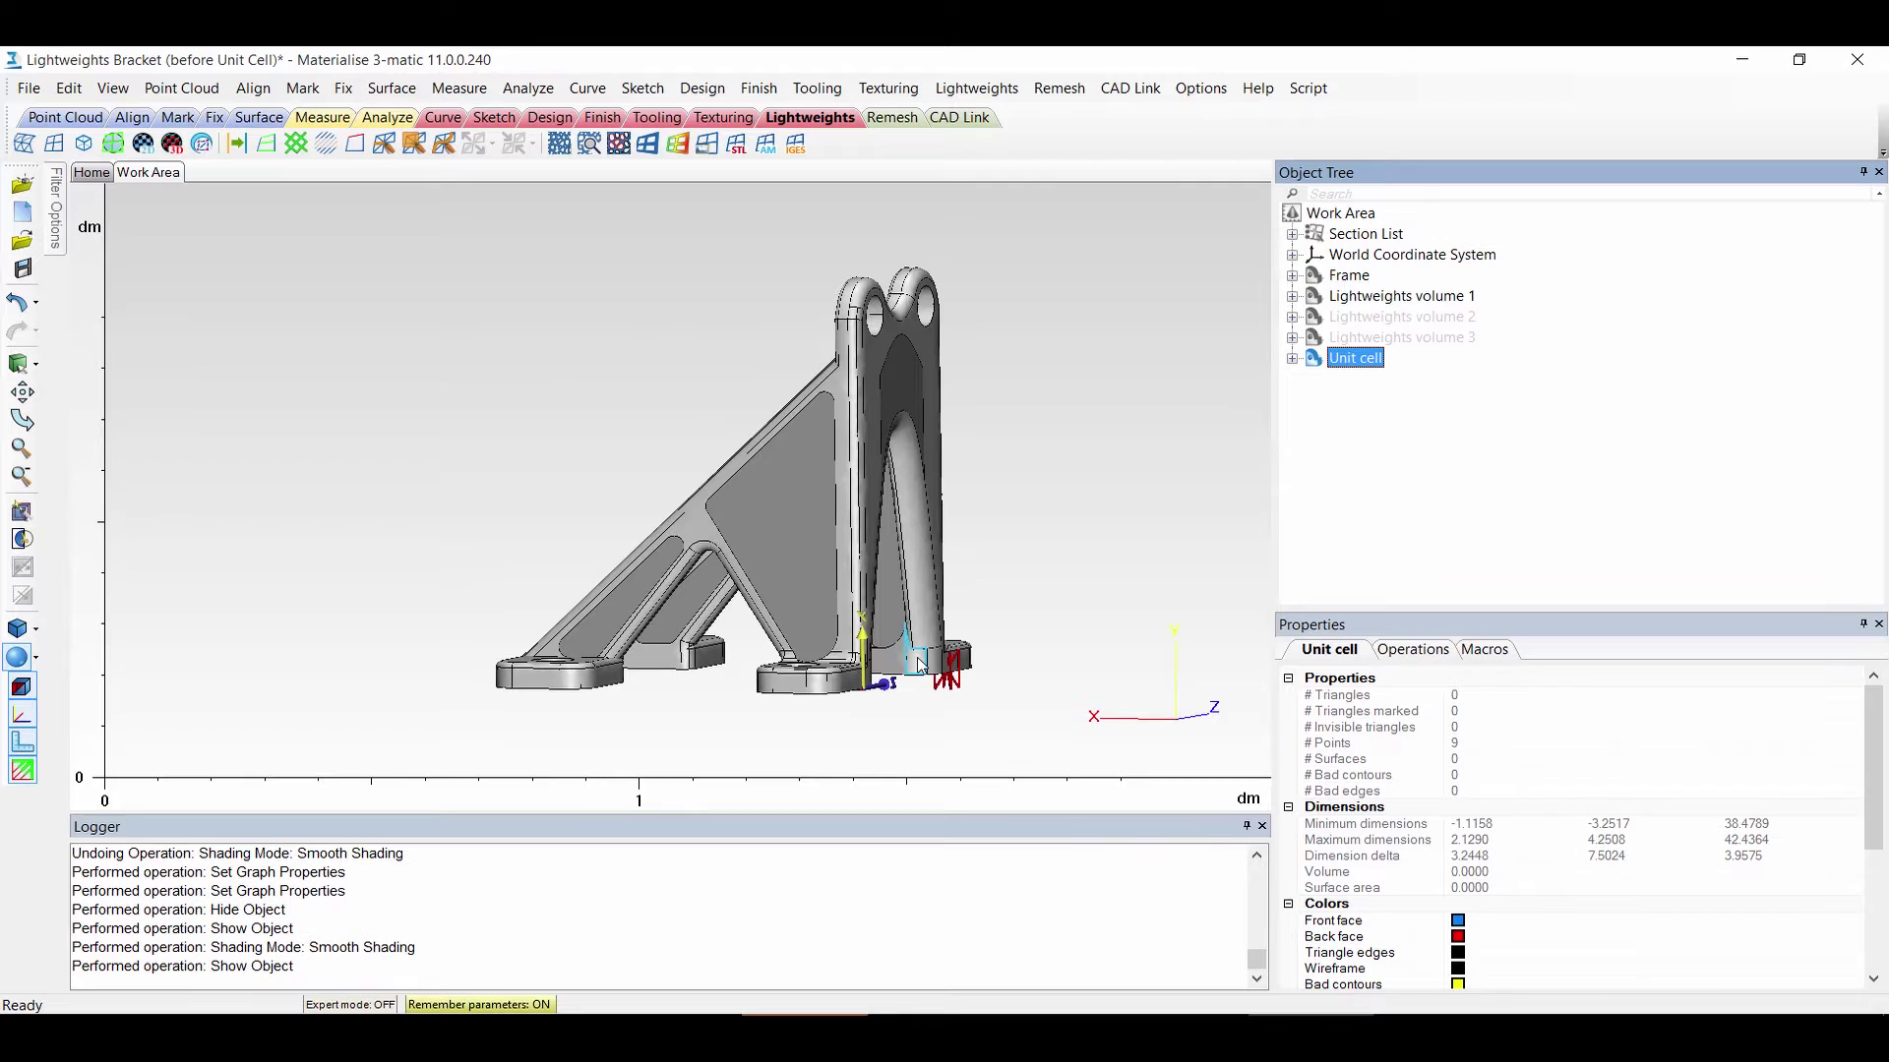
pyautogui.scroll(4, 950, 697)
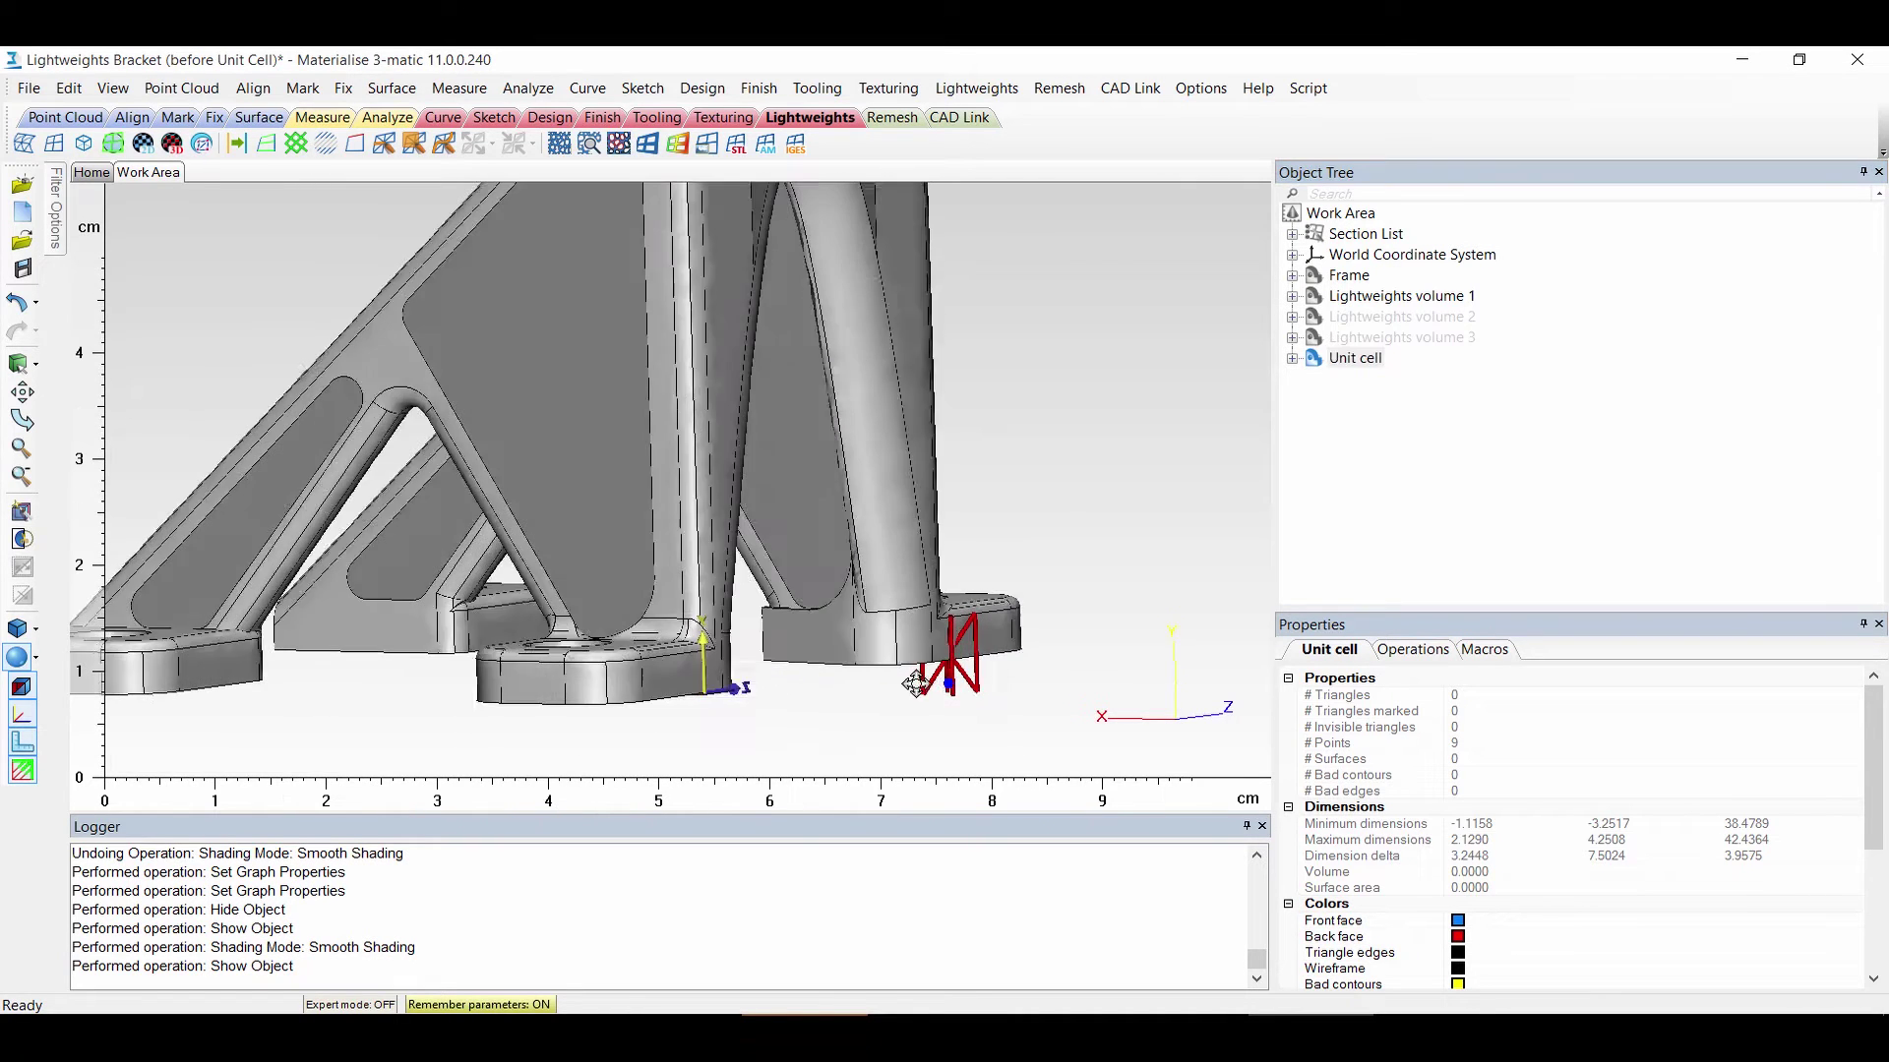
pyautogui.moveTo(906, 682); pyautogui.dragTo(930, 679, button='right')
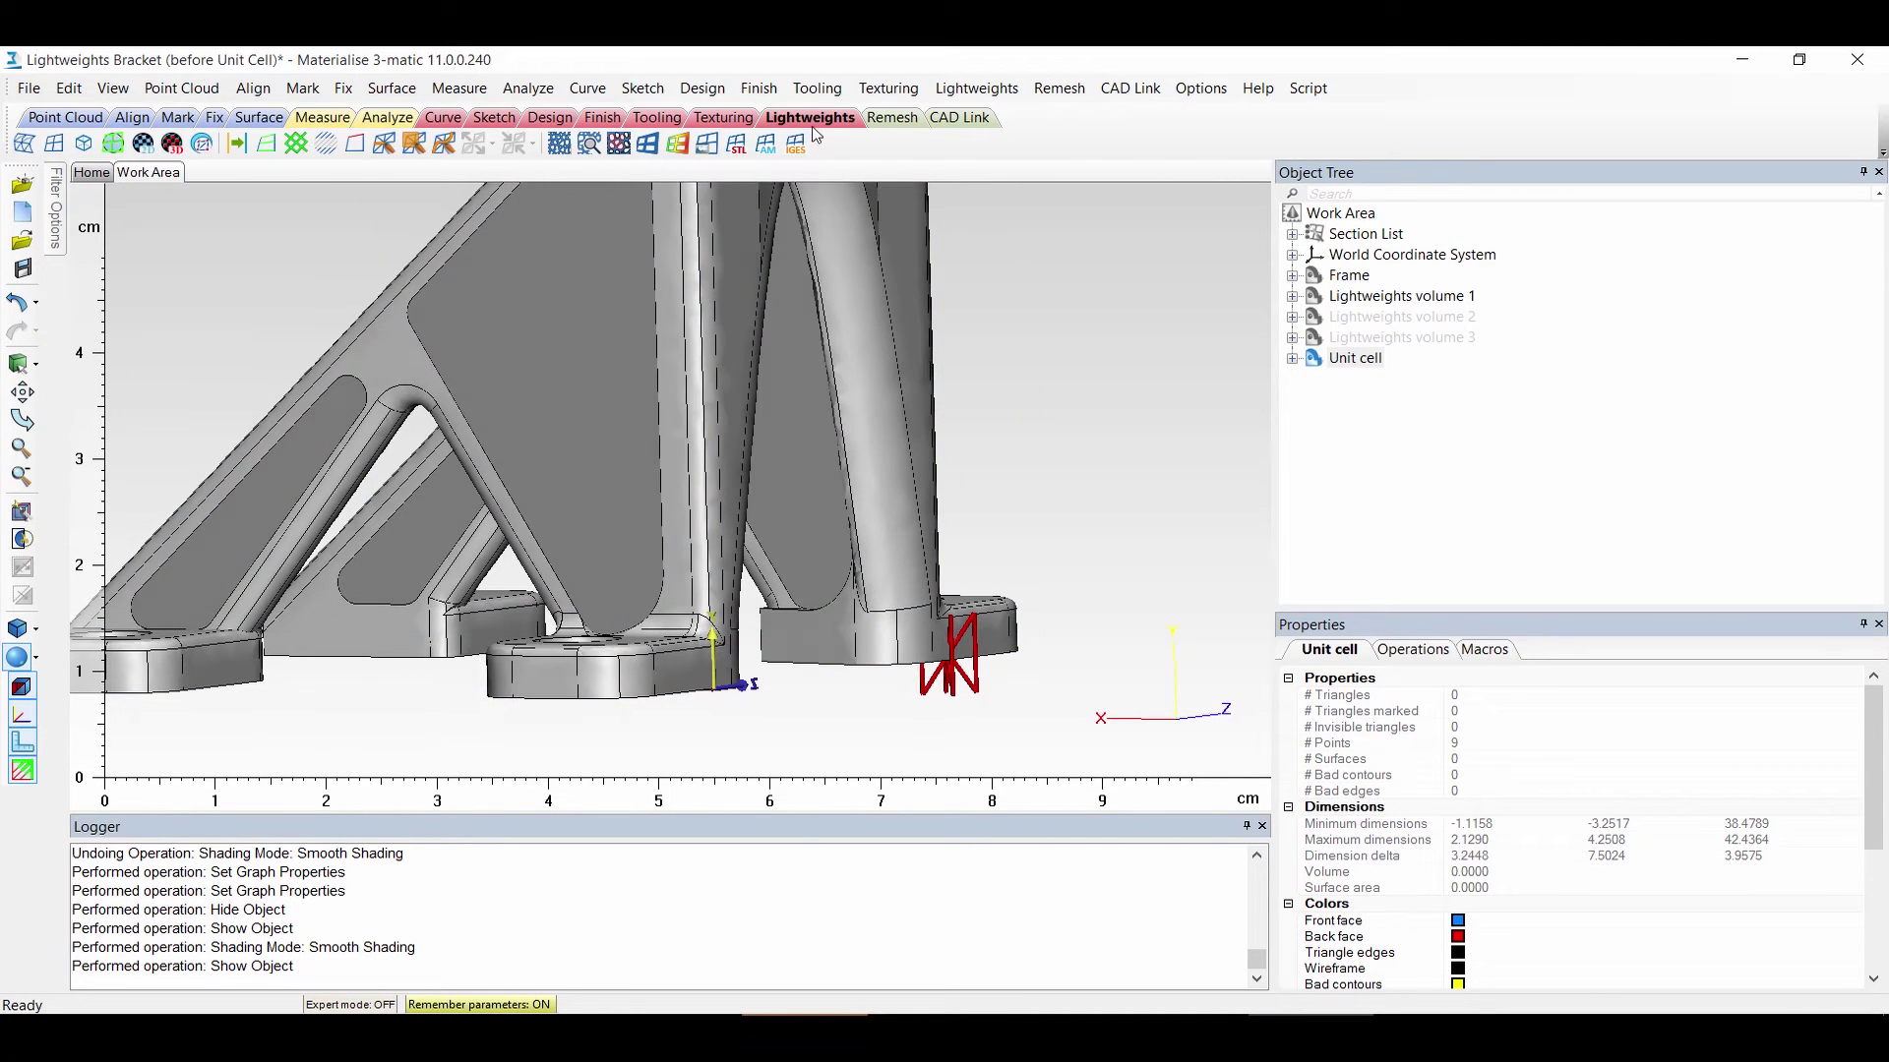
# In Create Unit Graph, pick Lightweights volume 1 as entity and the Unit cell's Cubical graph
pyautogui.click(363, 146)
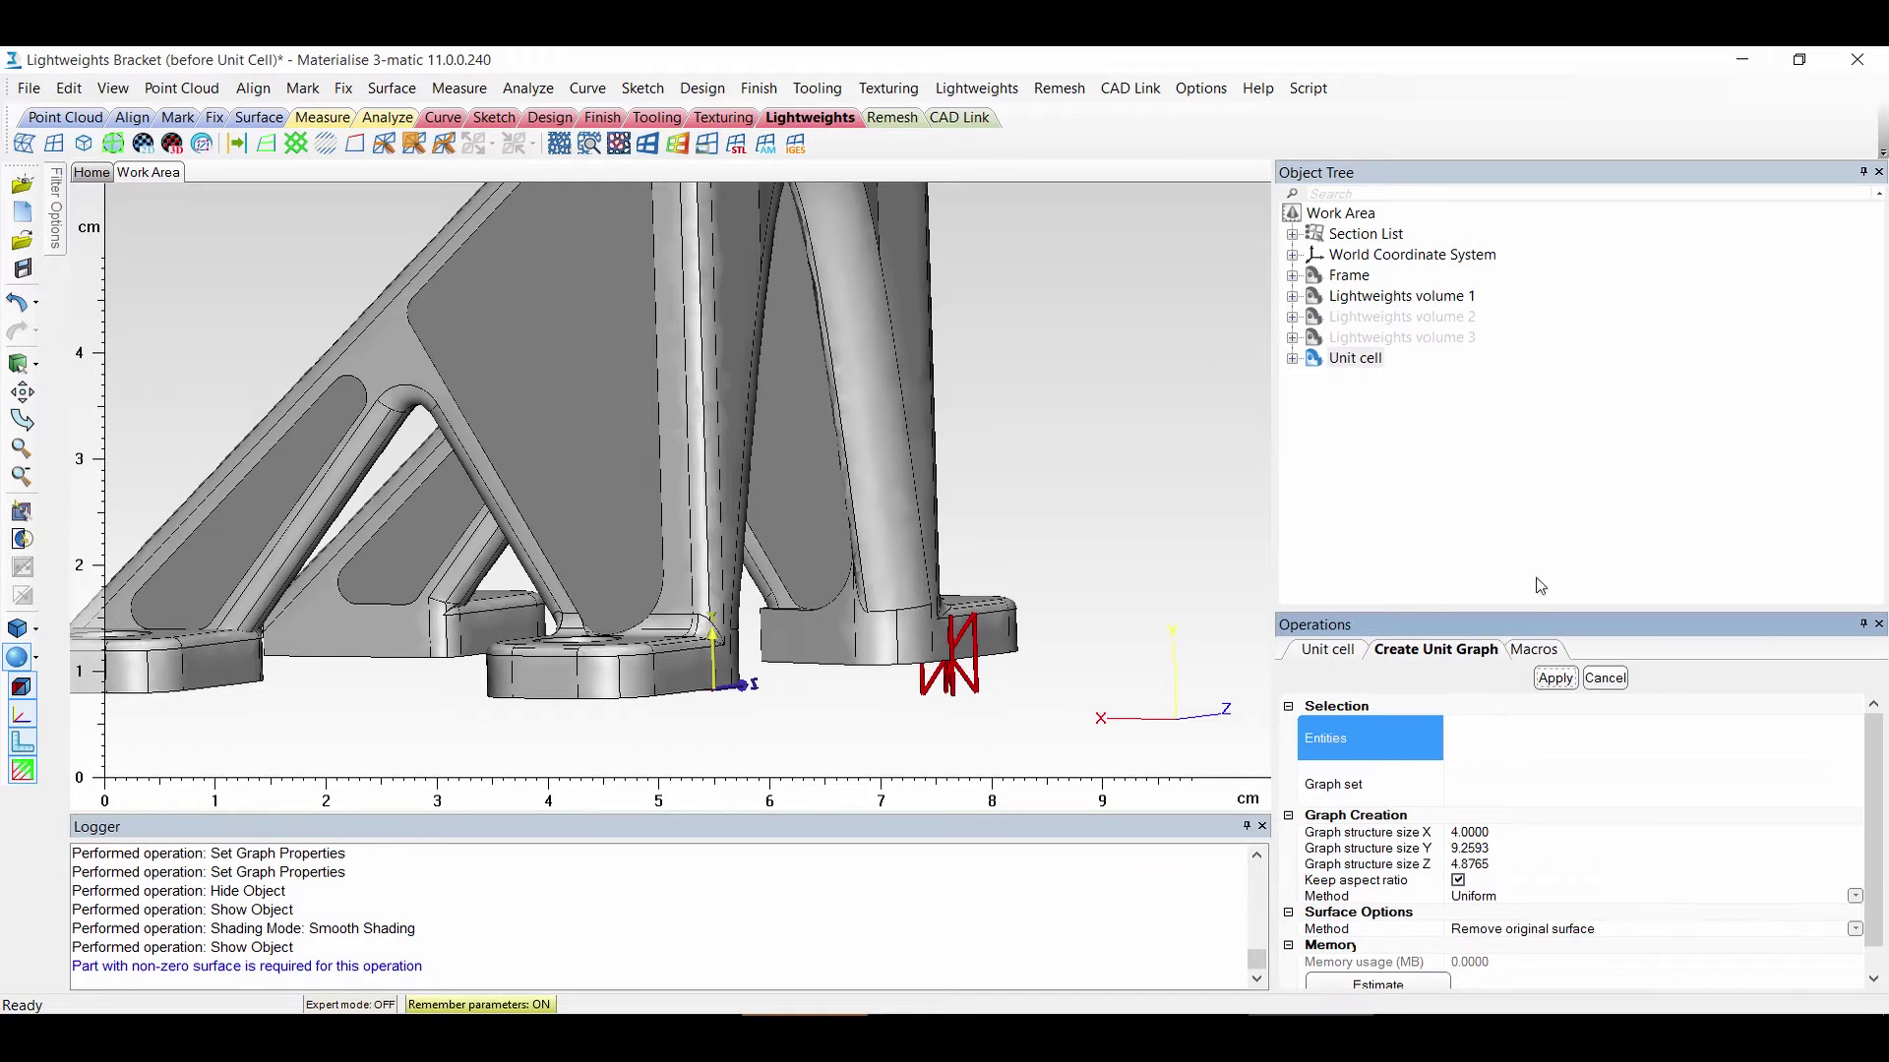
pyautogui.click(1382, 297)
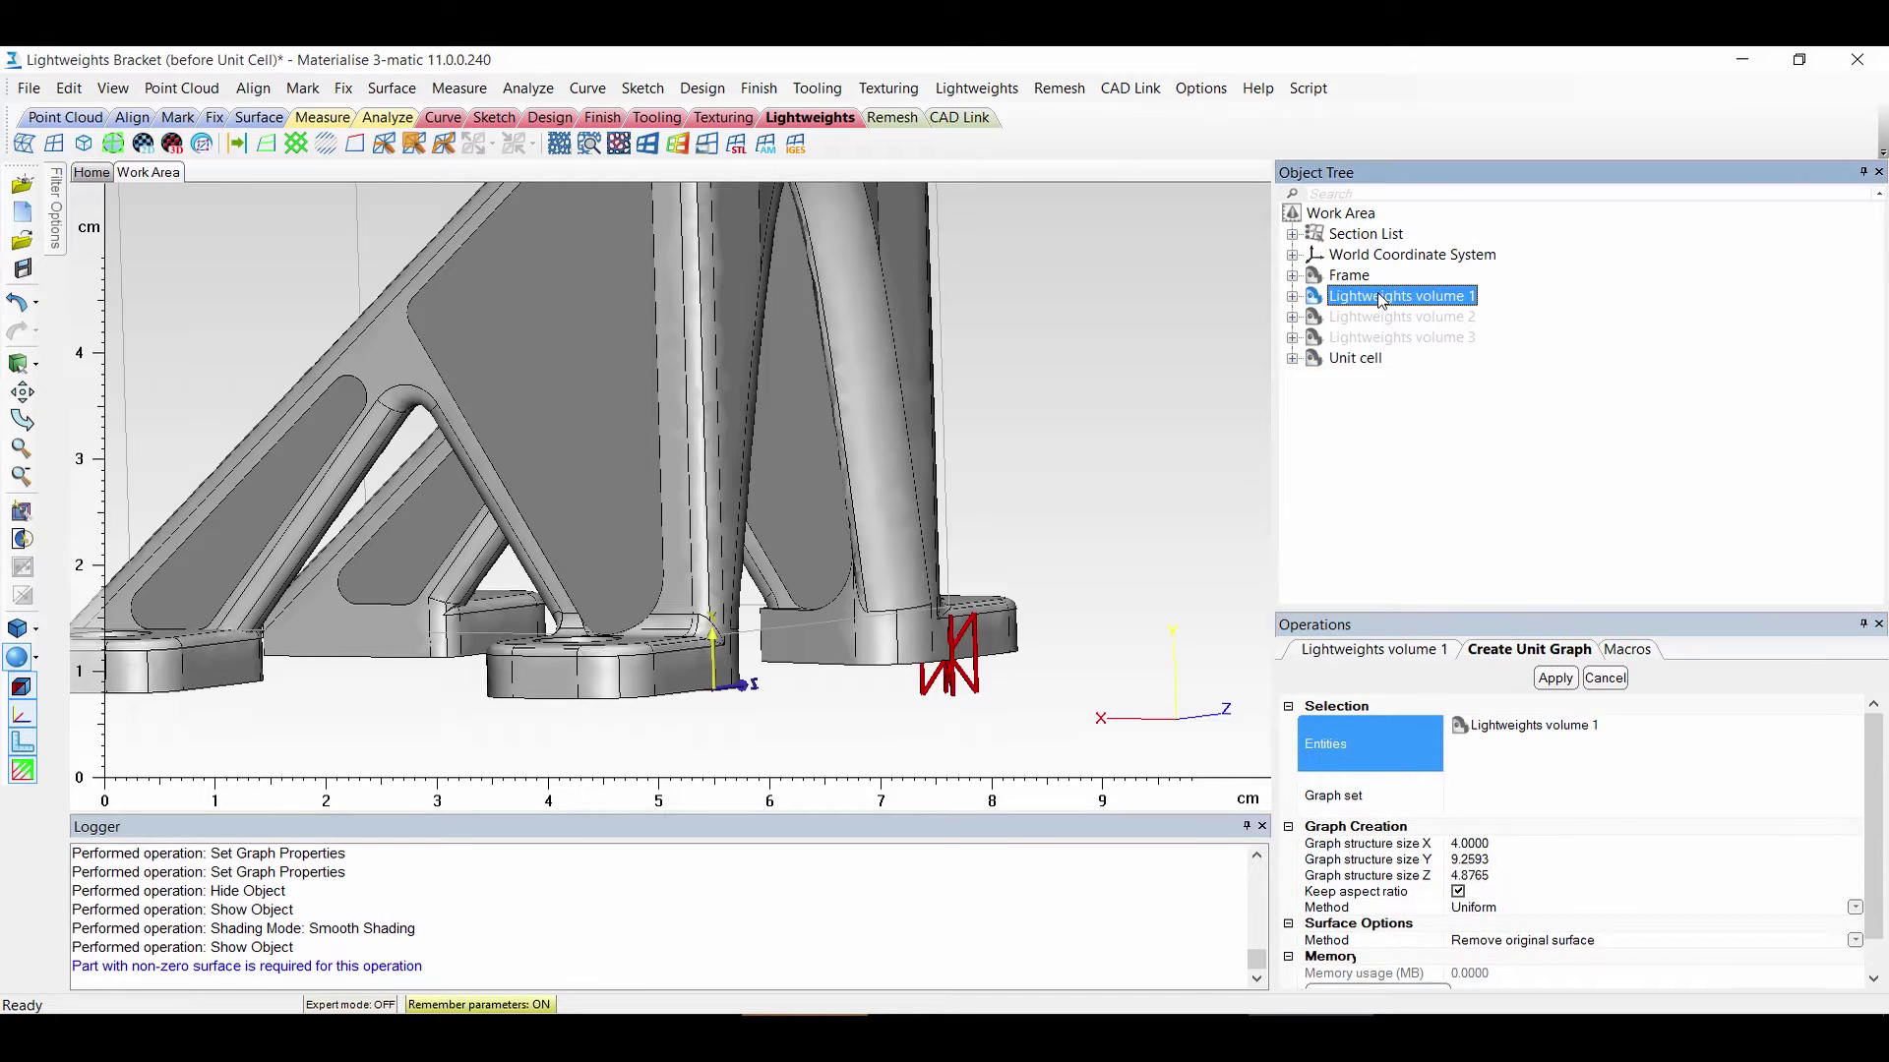
pyautogui.scroll(-3, 1141, 531)
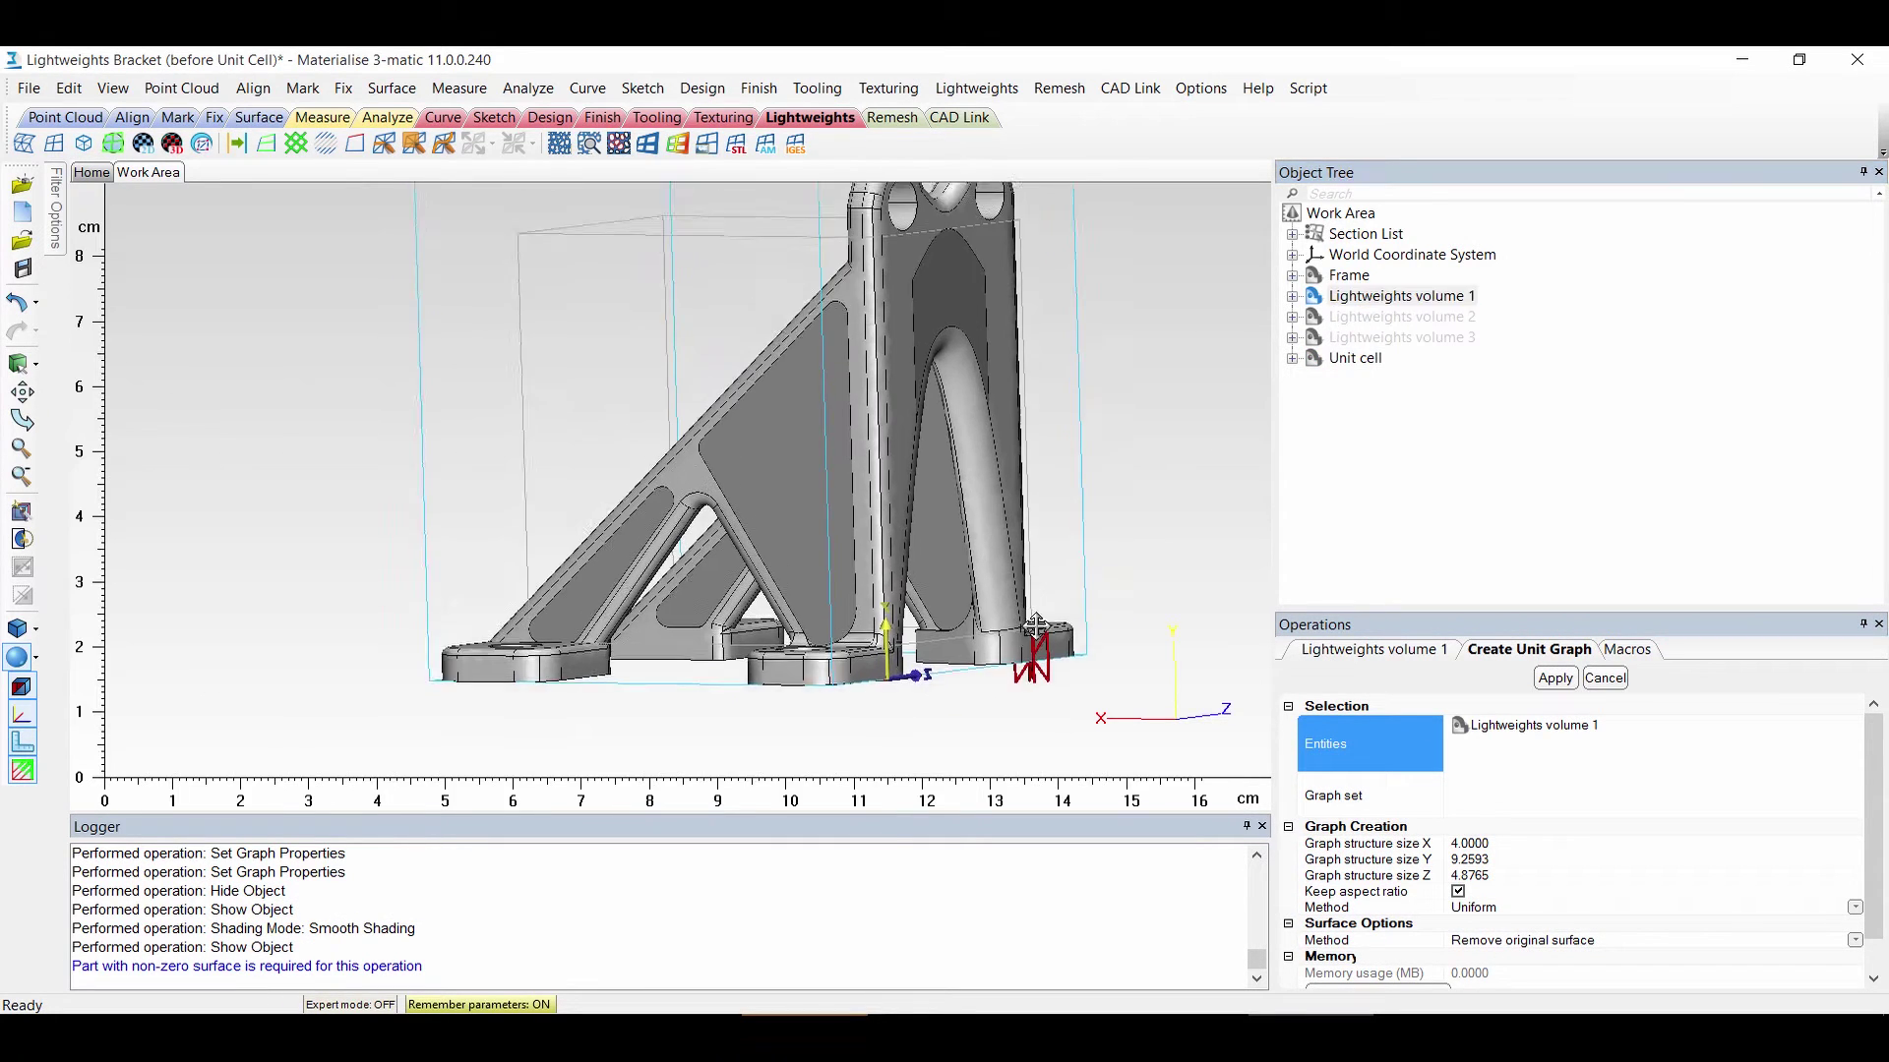
pyautogui.keyDown('shift'); pyautogui.moveTo(1141, 536); pyautogui.dragTo(1013, 705, button='right'); pyautogui.keyUp('shift')
pyautogui.click(1368, 795)
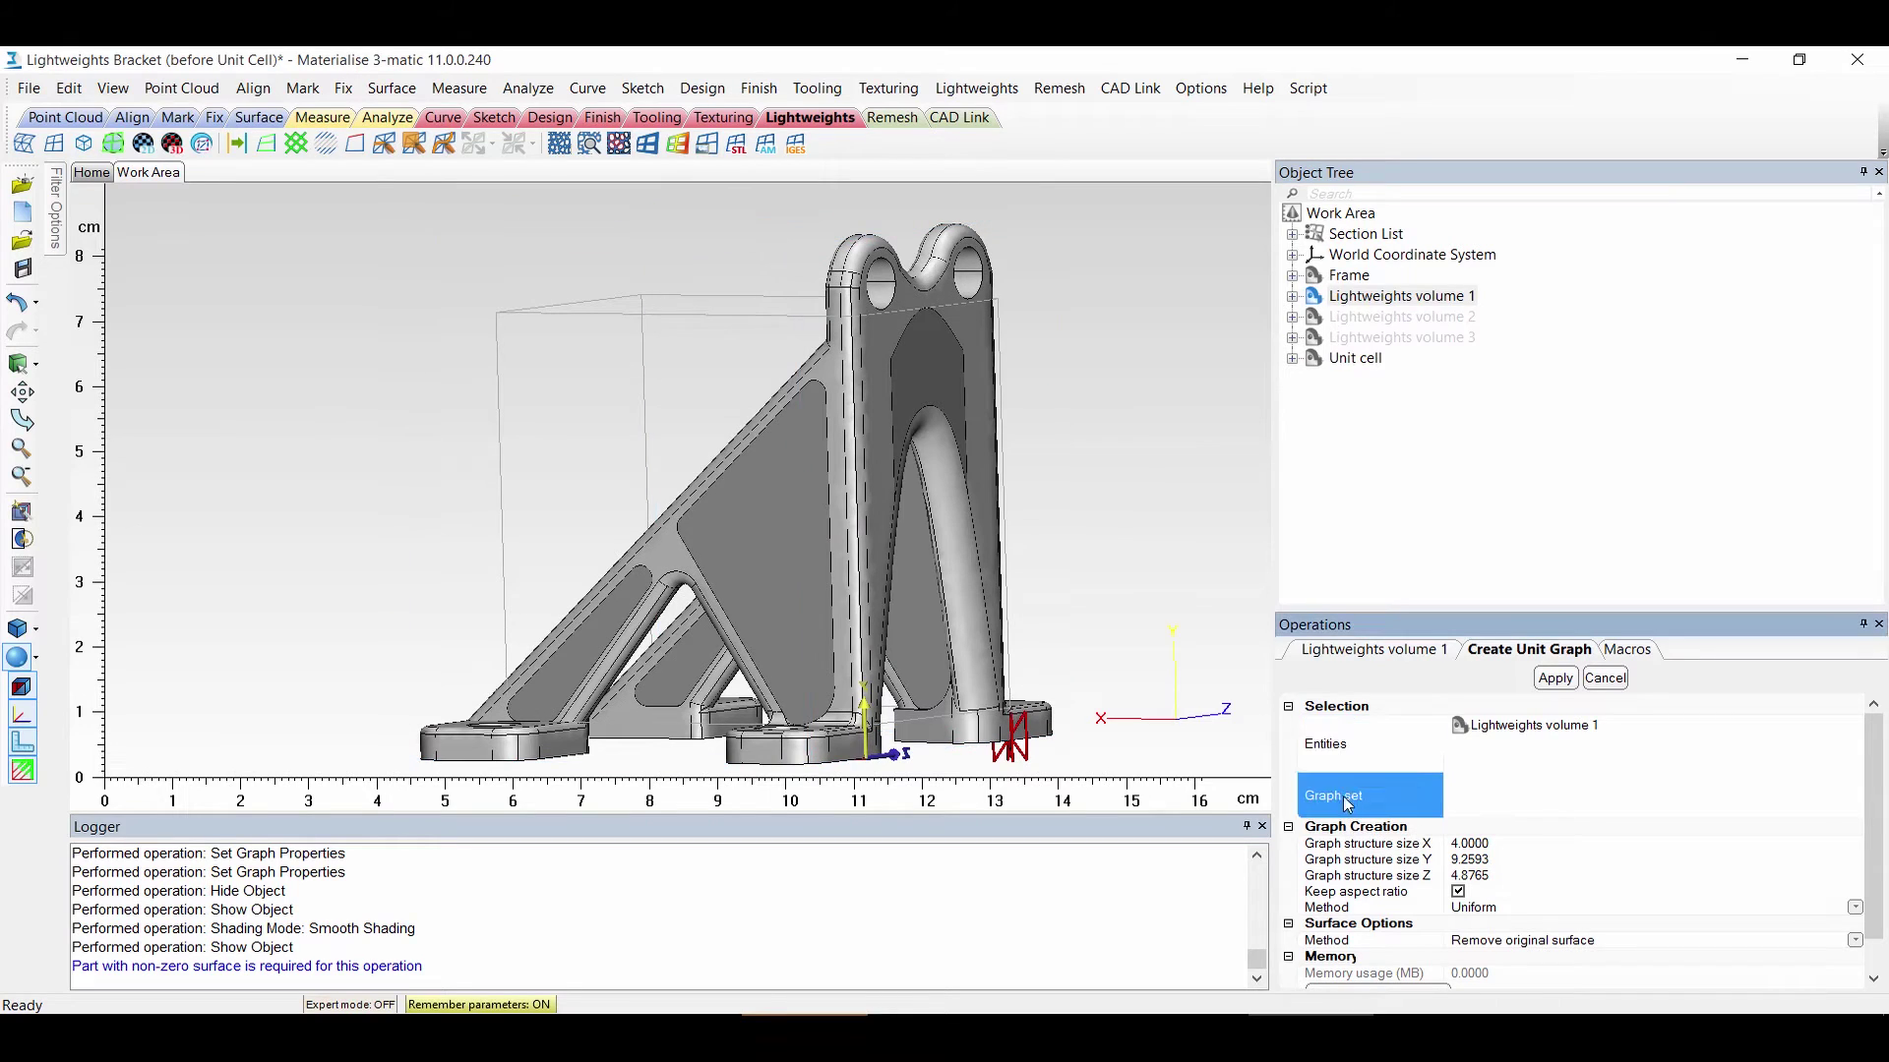
pyautogui.click(1293, 358)
pyautogui.click(1315, 441)
pyautogui.click(1382, 462)
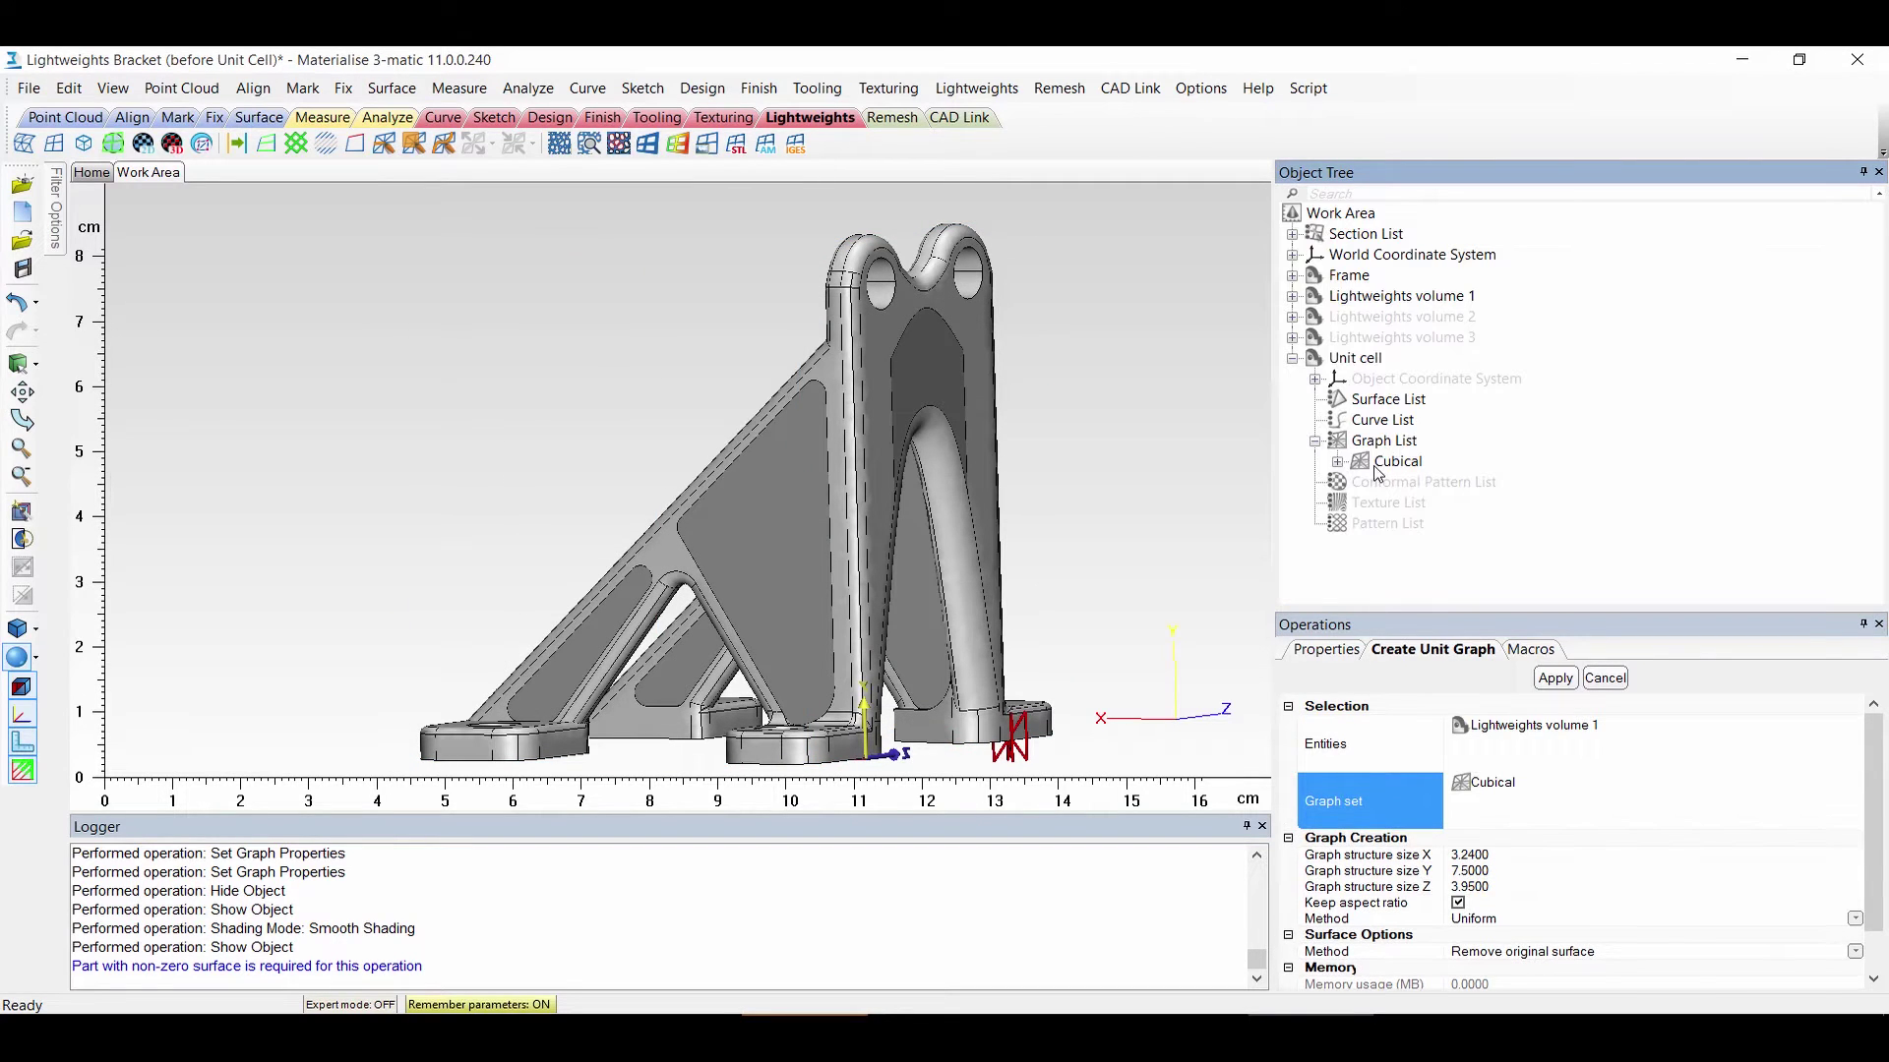
# Set the graph structure size X to 4.0000
pyautogui.click(1363, 855)
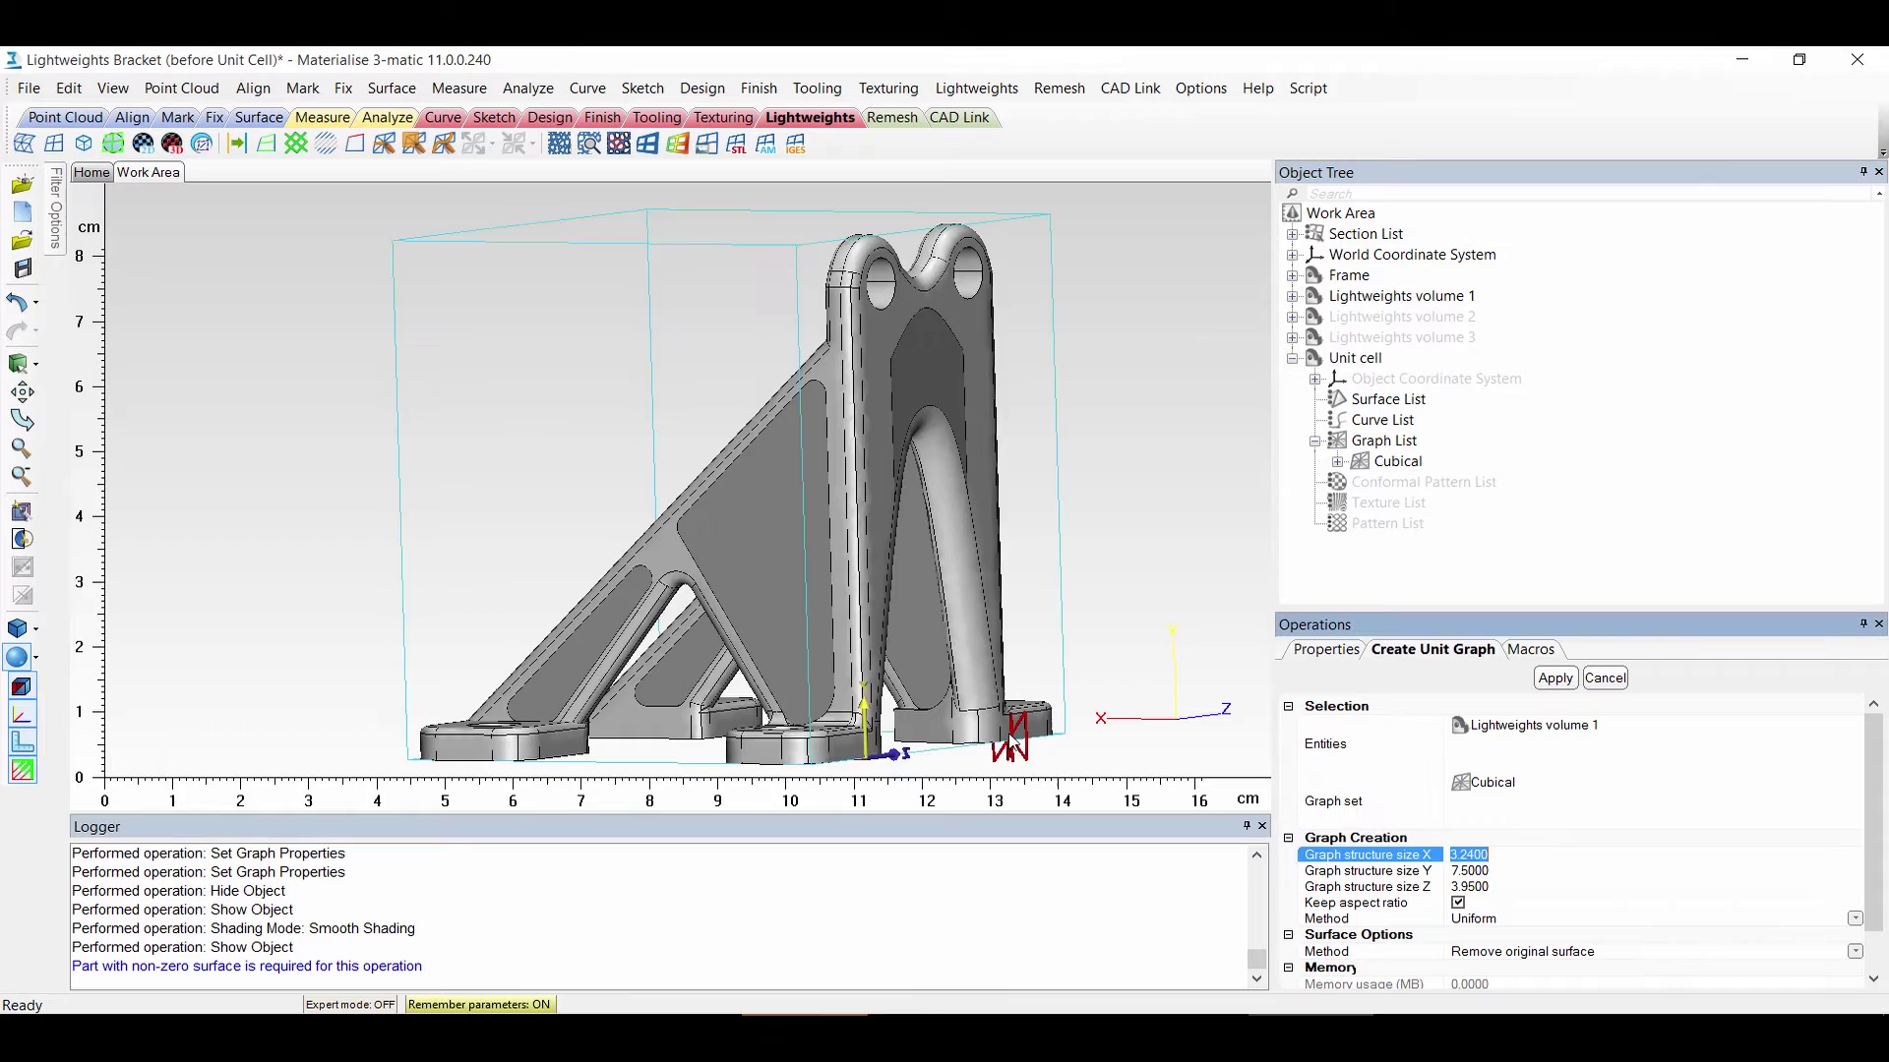
pyautogui.write('4')
pyautogui.press('Return')
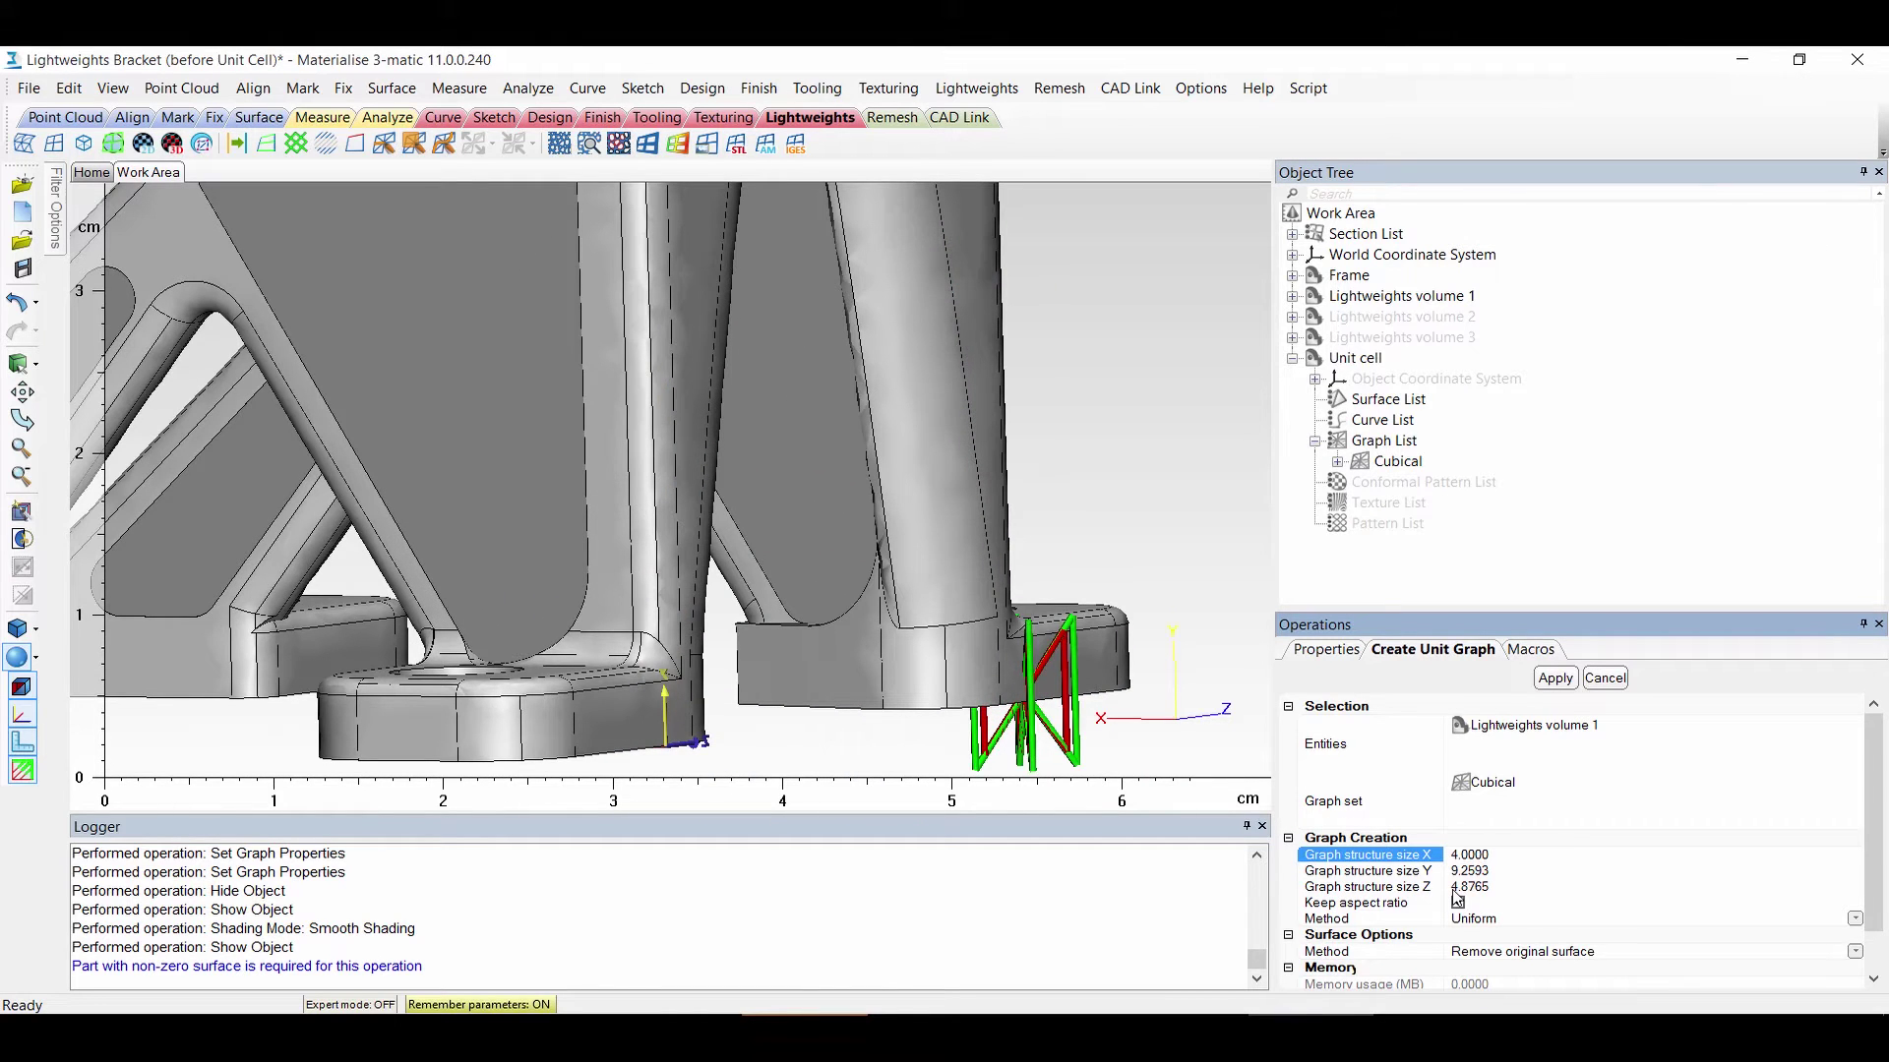
pyautogui.click(1476, 855)
pyautogui.write('6')
pyautogui.press('Return')
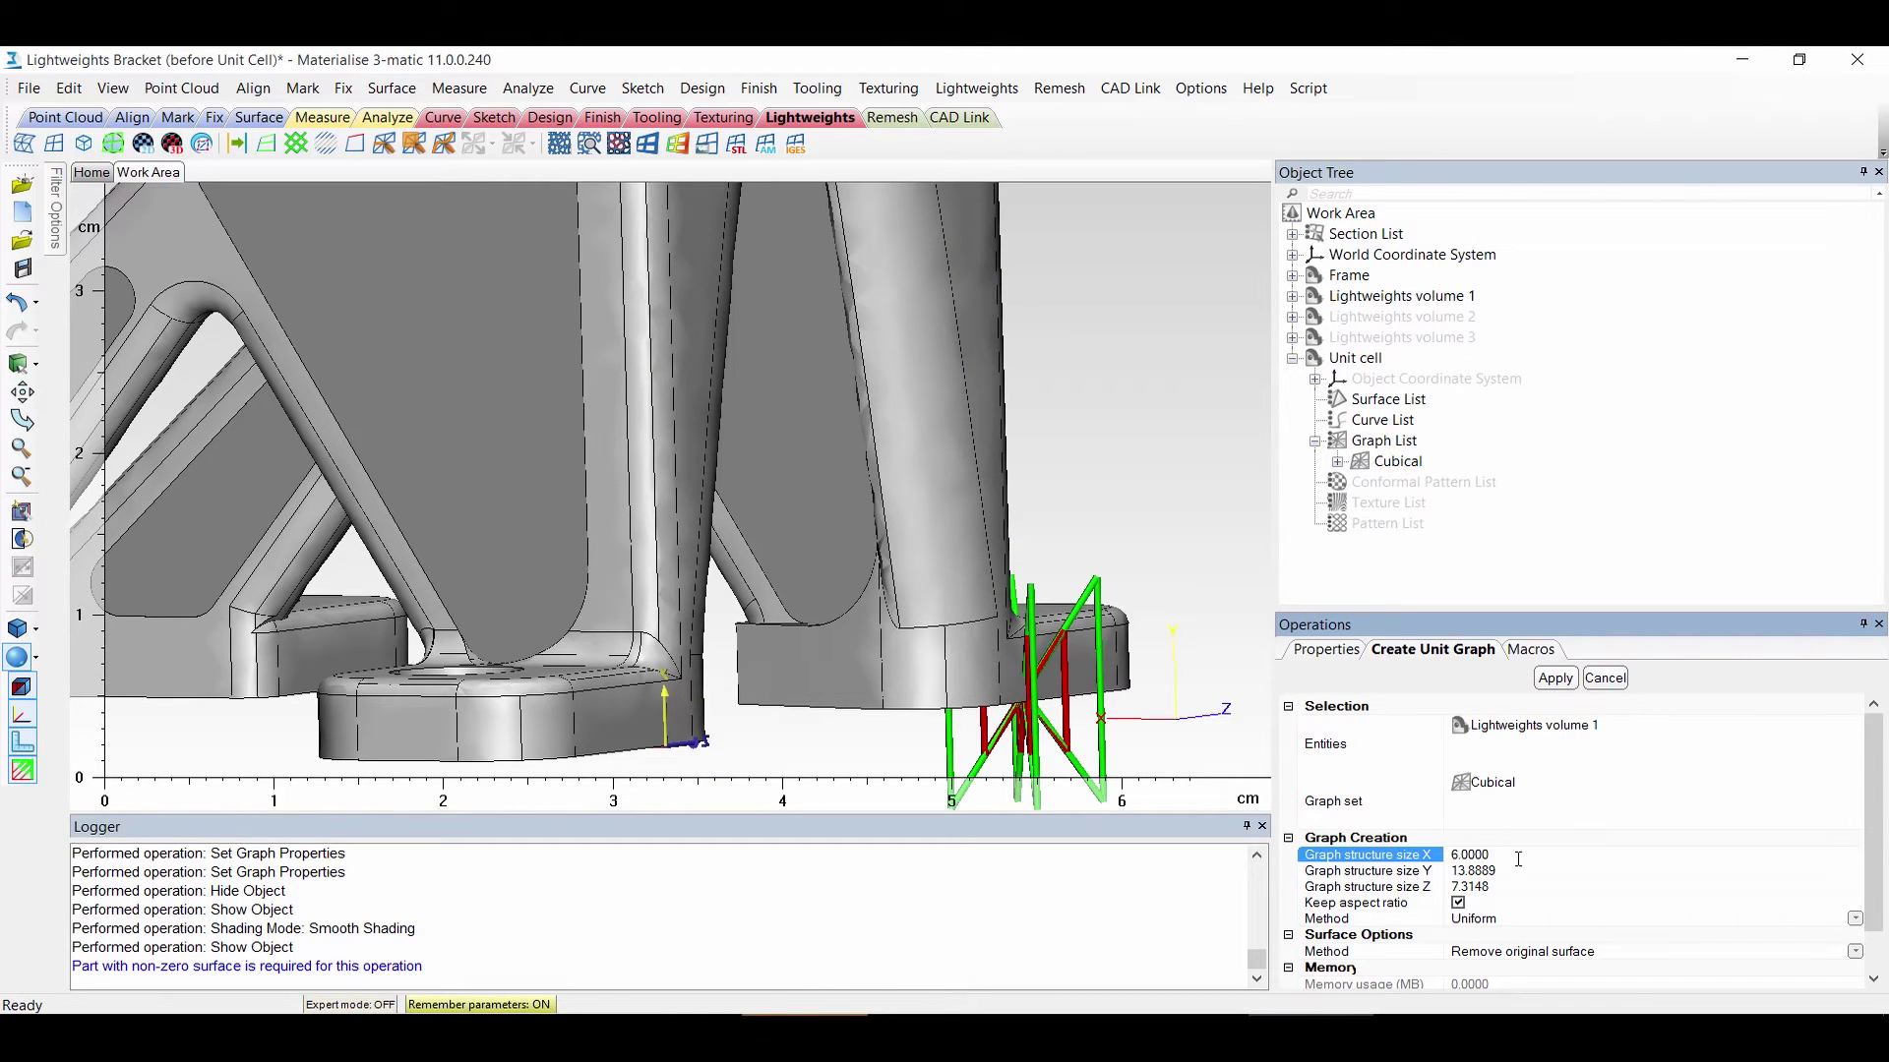
pyautogui.click(1508, 858)
pyautogui.write('4')
pyautogui.press('Return')
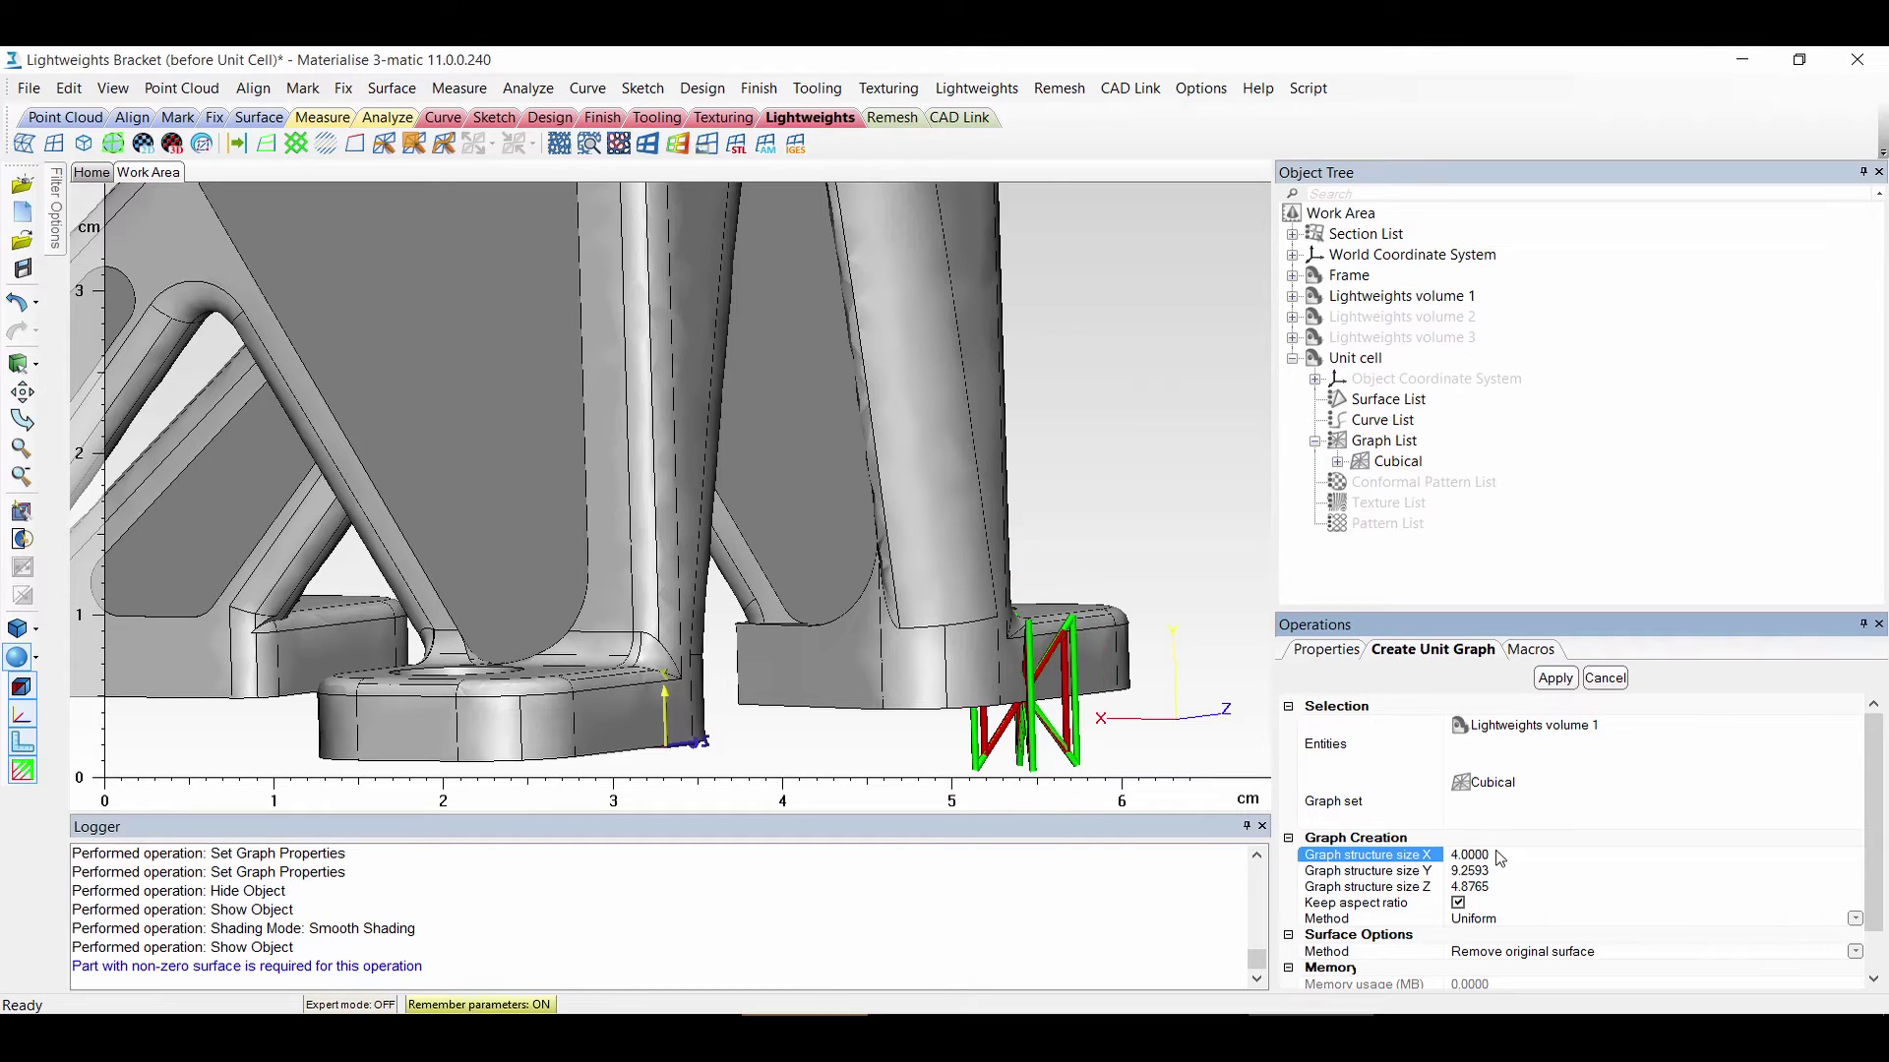
# Keep the Uniform sizing method and the option to remove the original surface
pyautogui.click(1476, 918)
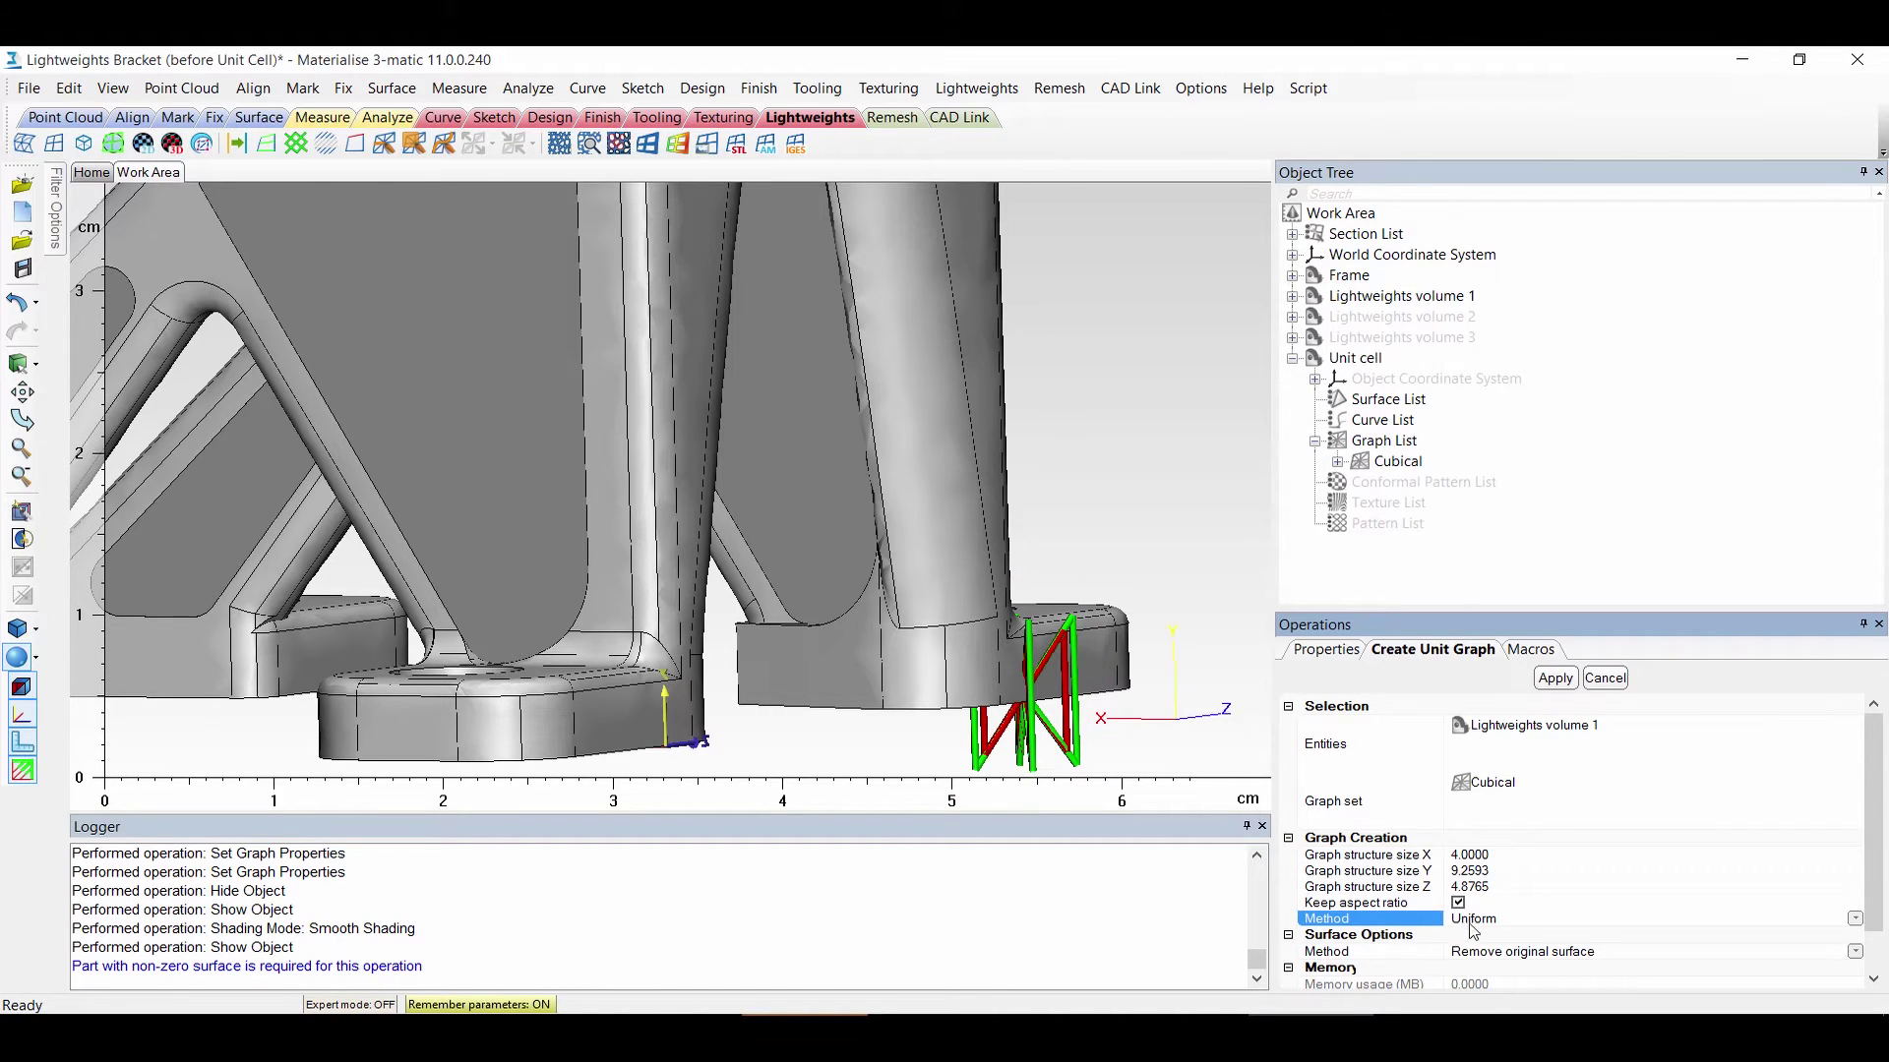
pyautogui.click(1475, 921)
pyautogui.click(1478, 925)
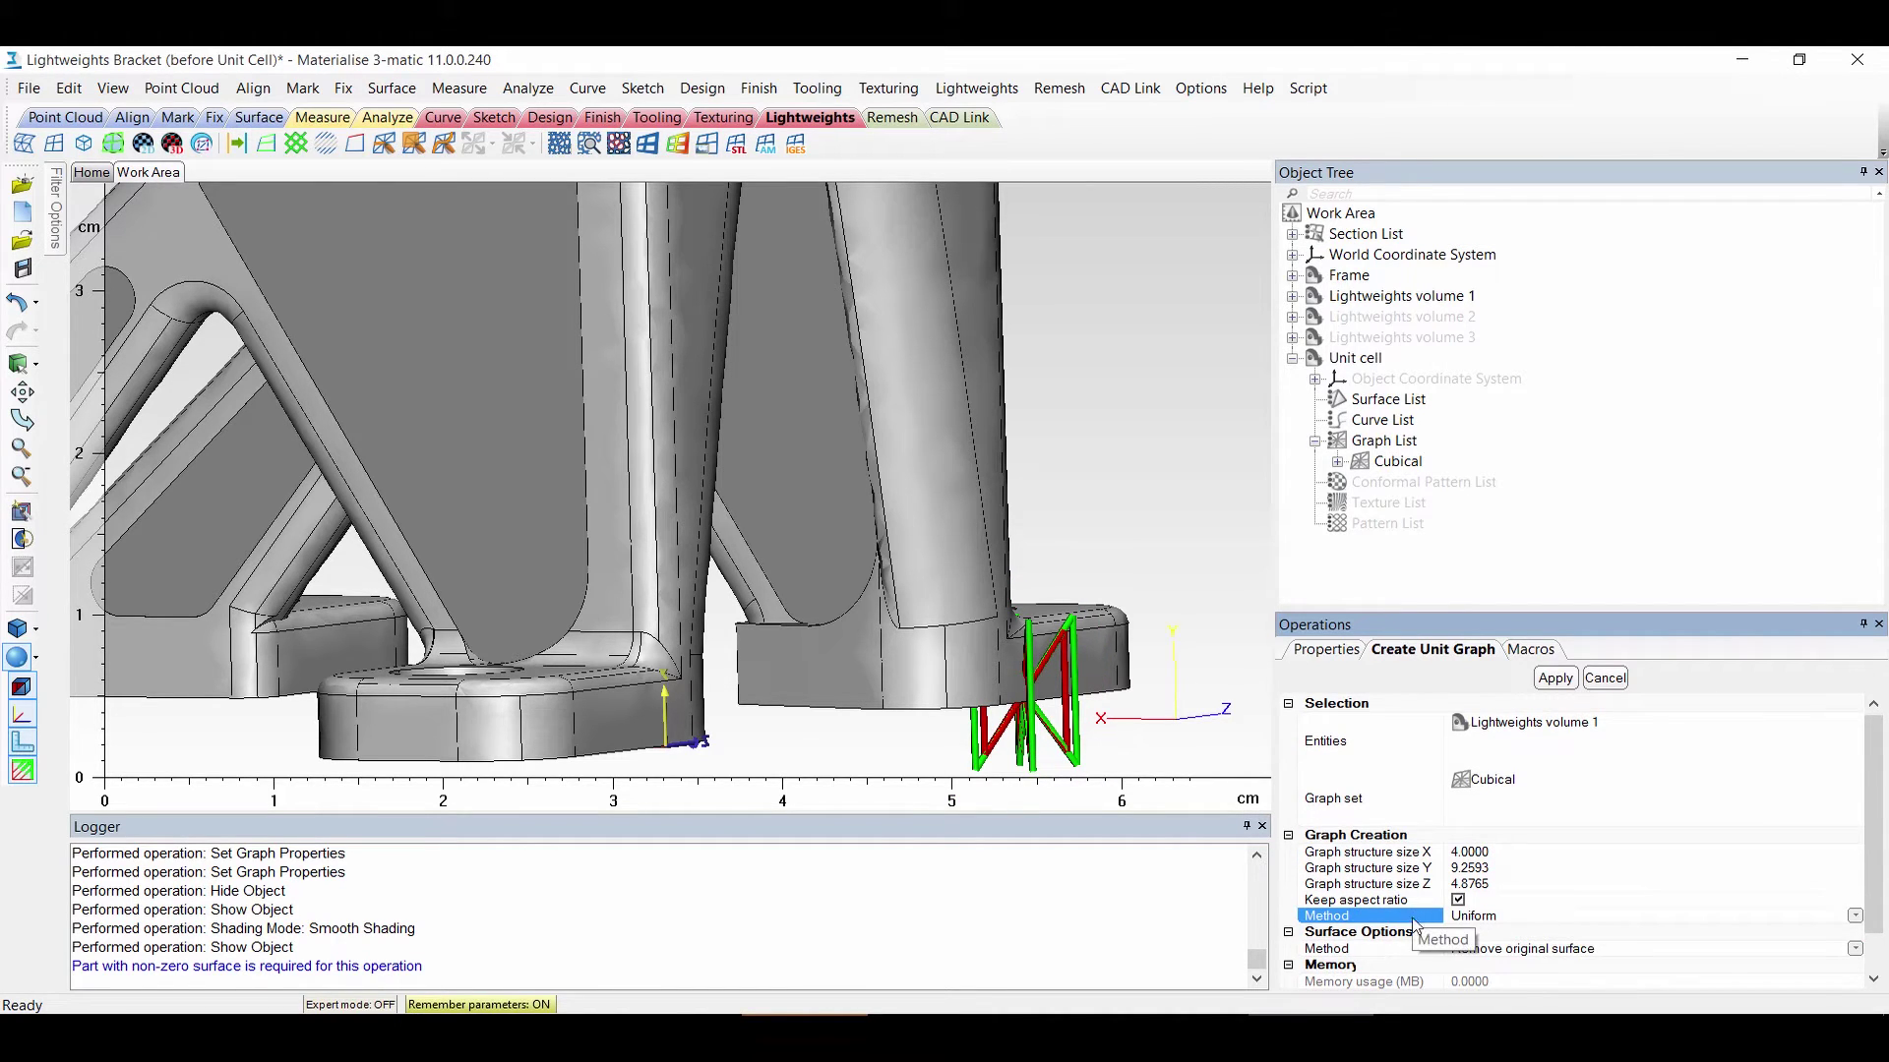
pyautogui.click(1409, 955)
pyautogui.click(1505, 959)
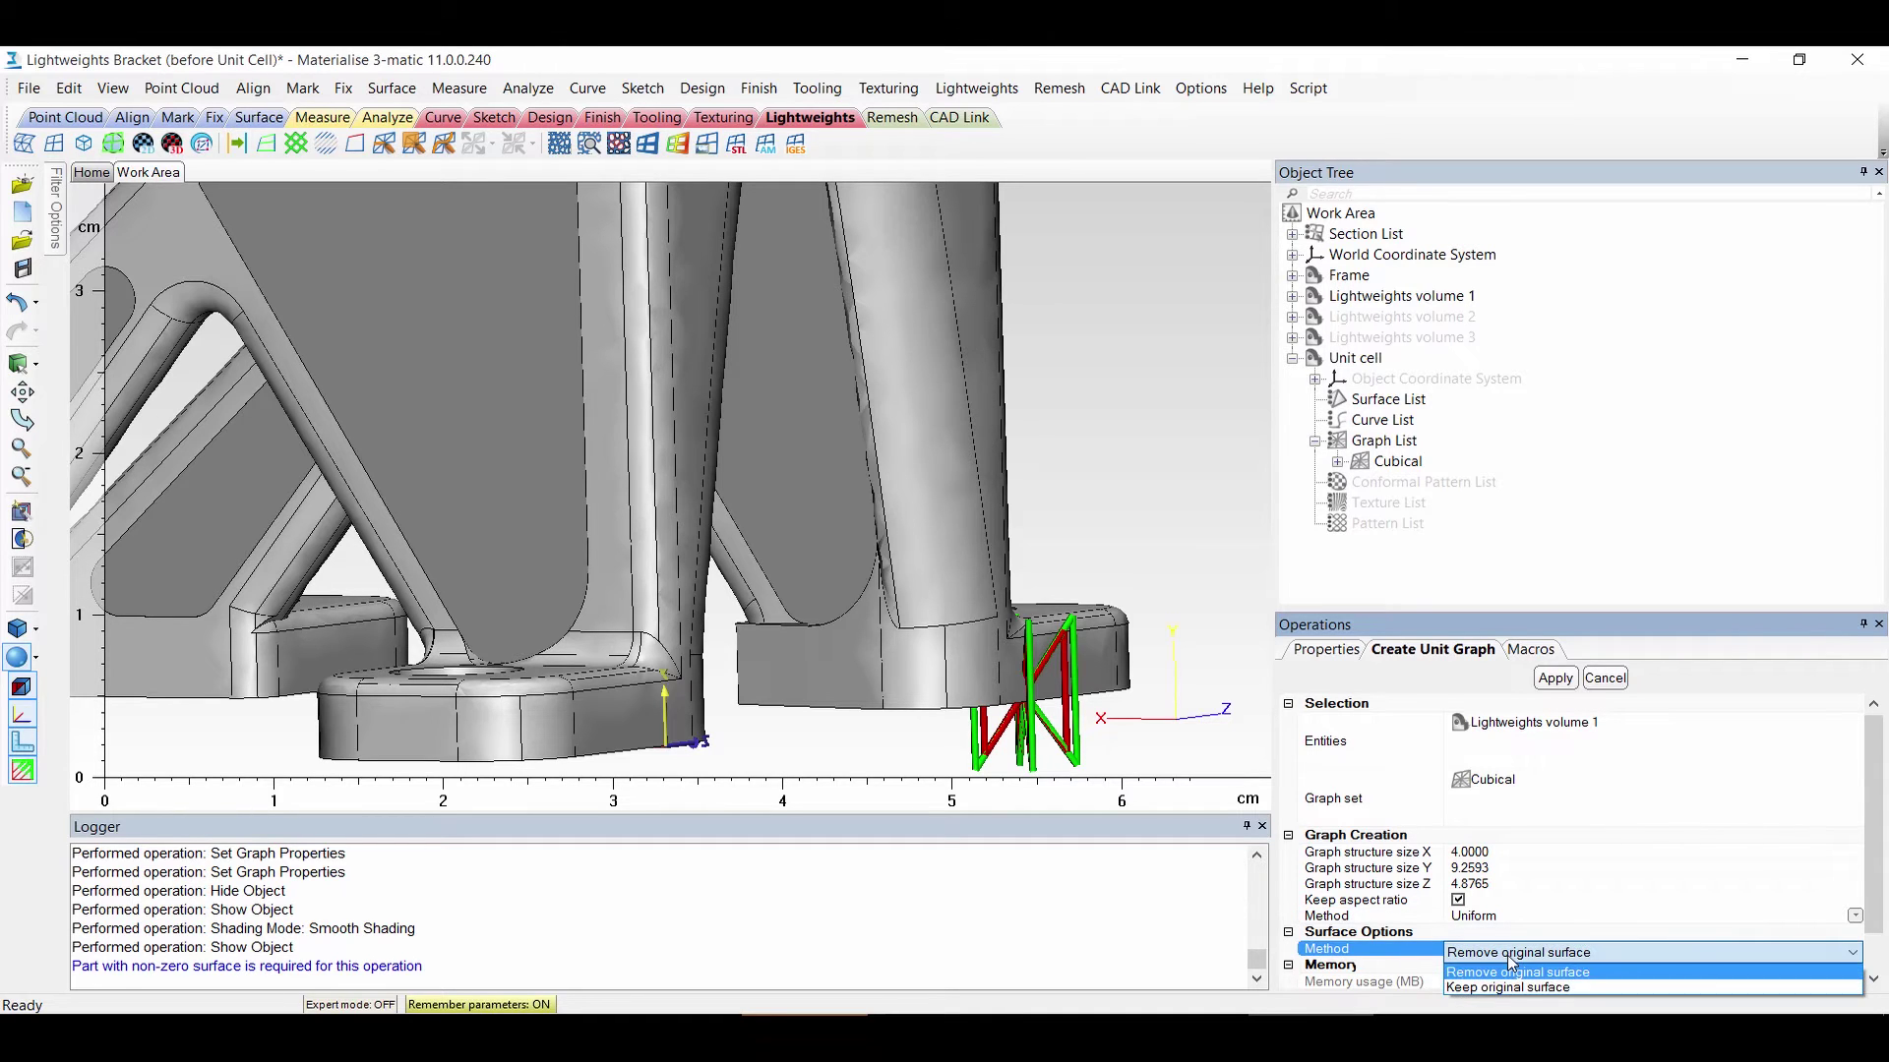
pyautogui.click(1510, 962)
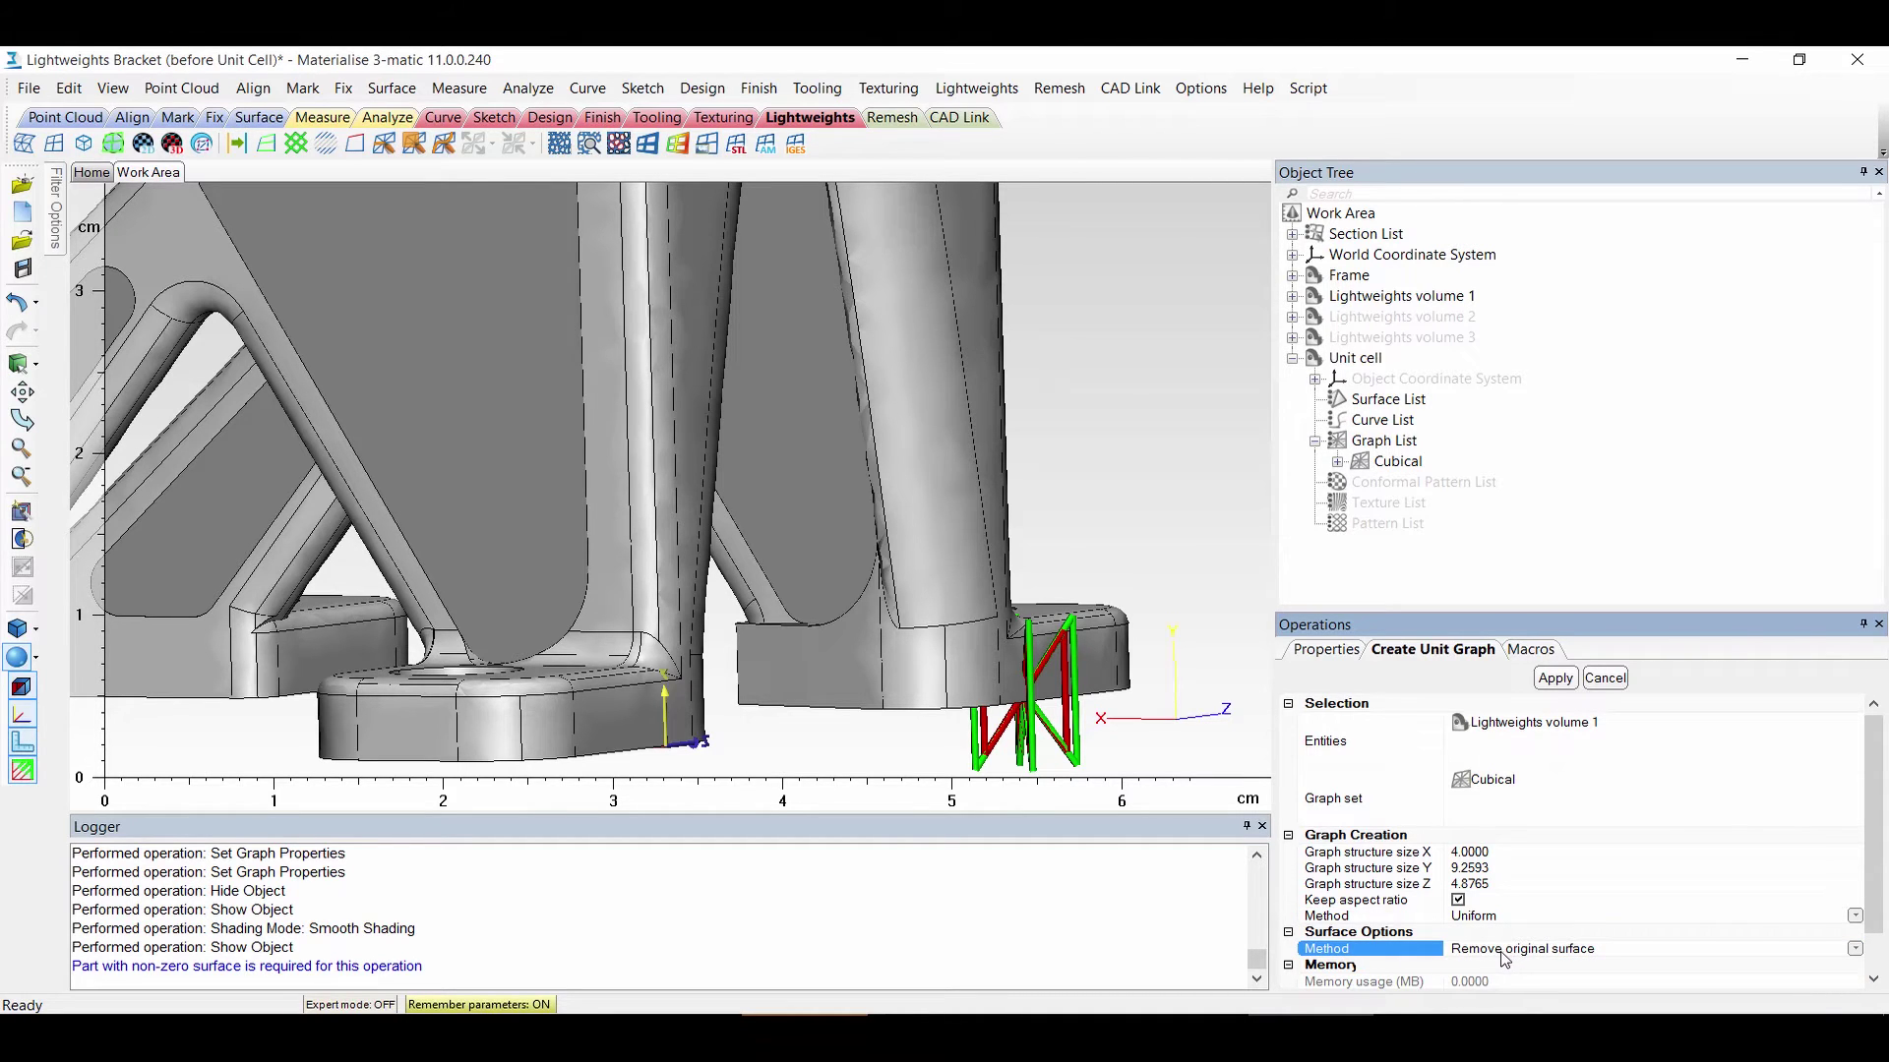
pyautogui.scroll(-5, 1082, 752)
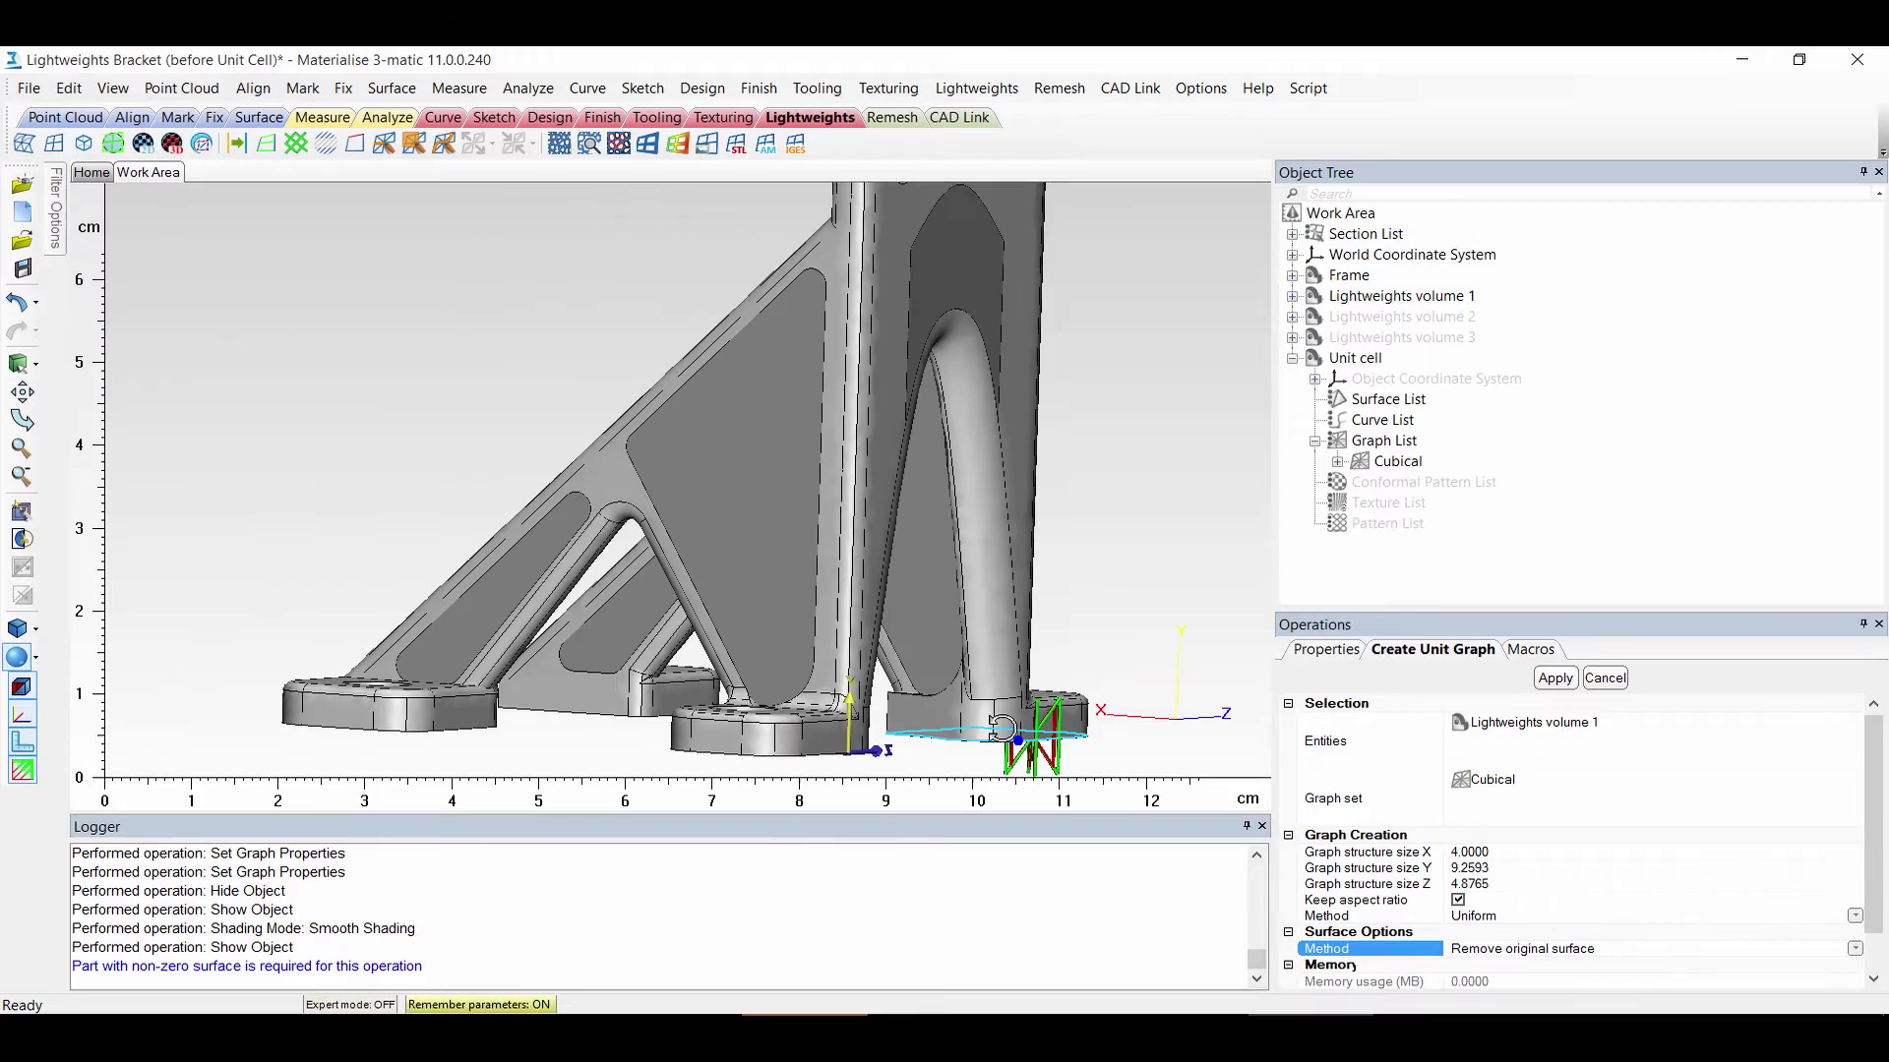
# Apply Create Unit Graph to fill the bracket with the Cubical lattice
pyautogui.click(1555, 679)
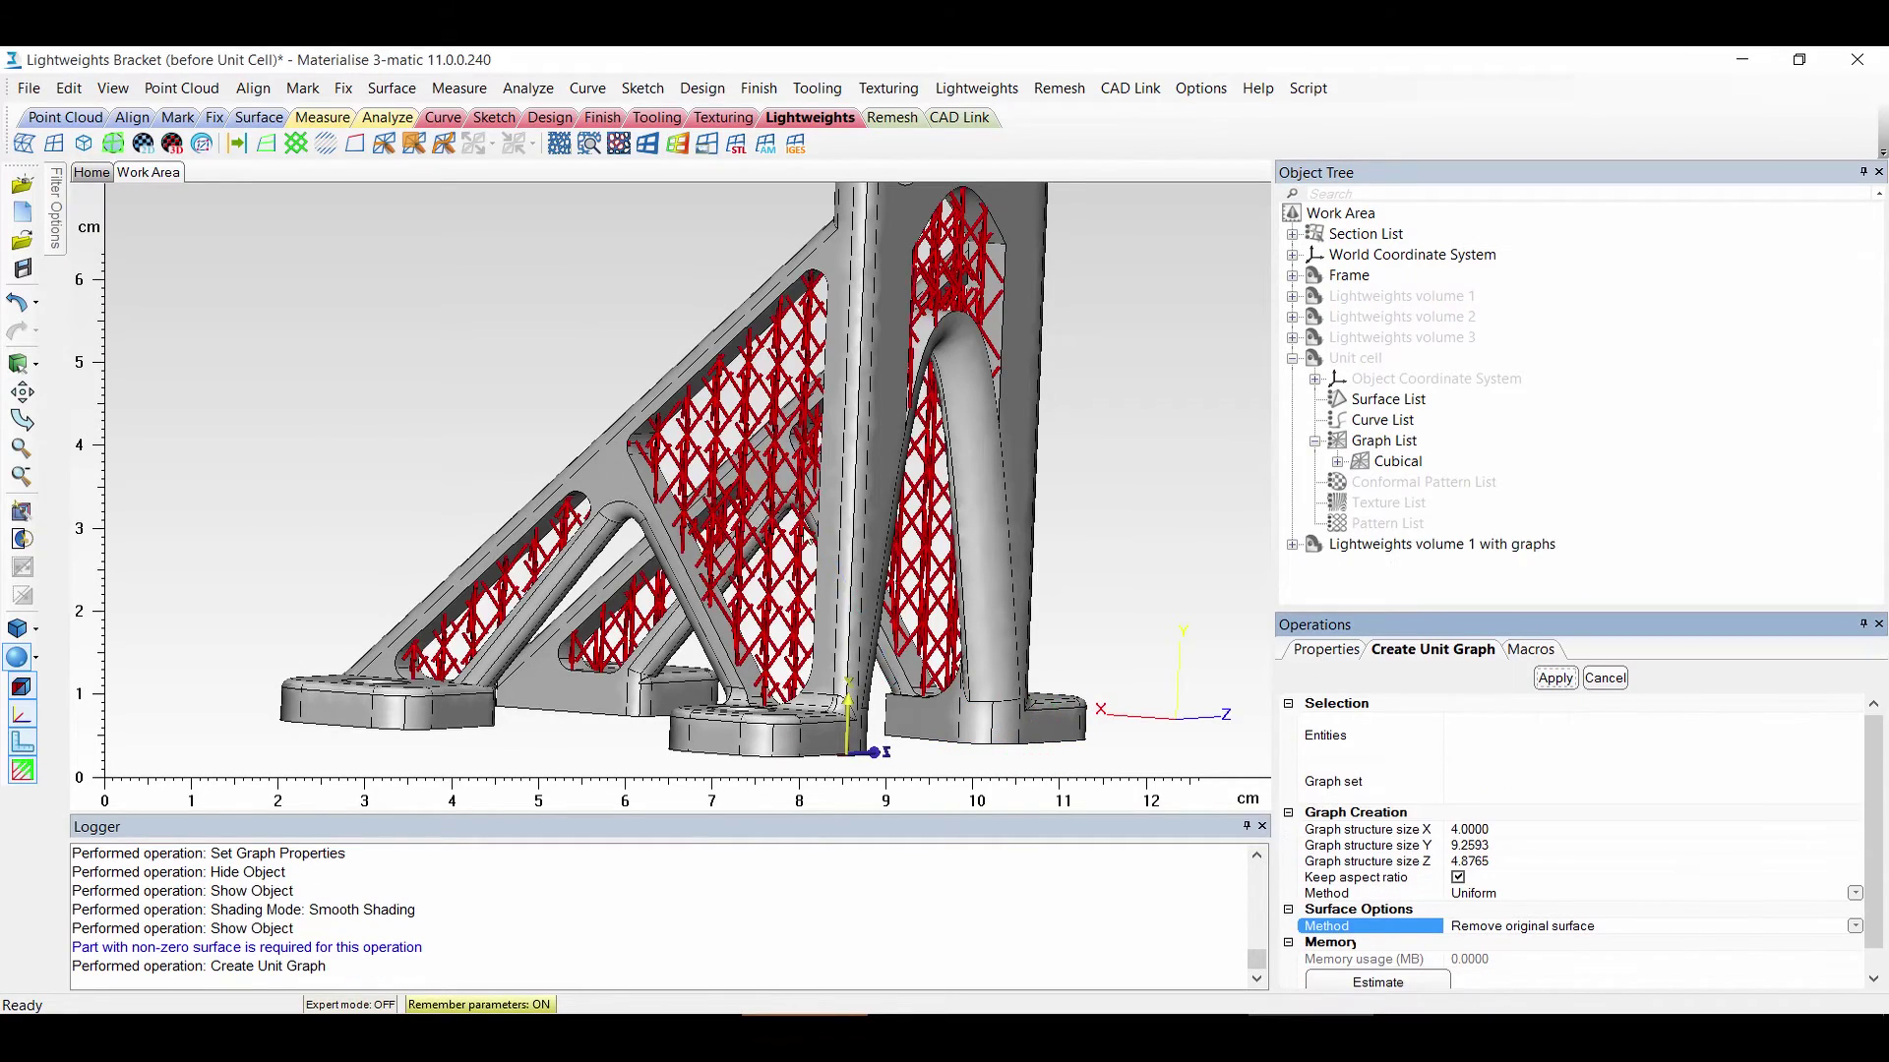
pyautogui.scroll(4, 807, 541)
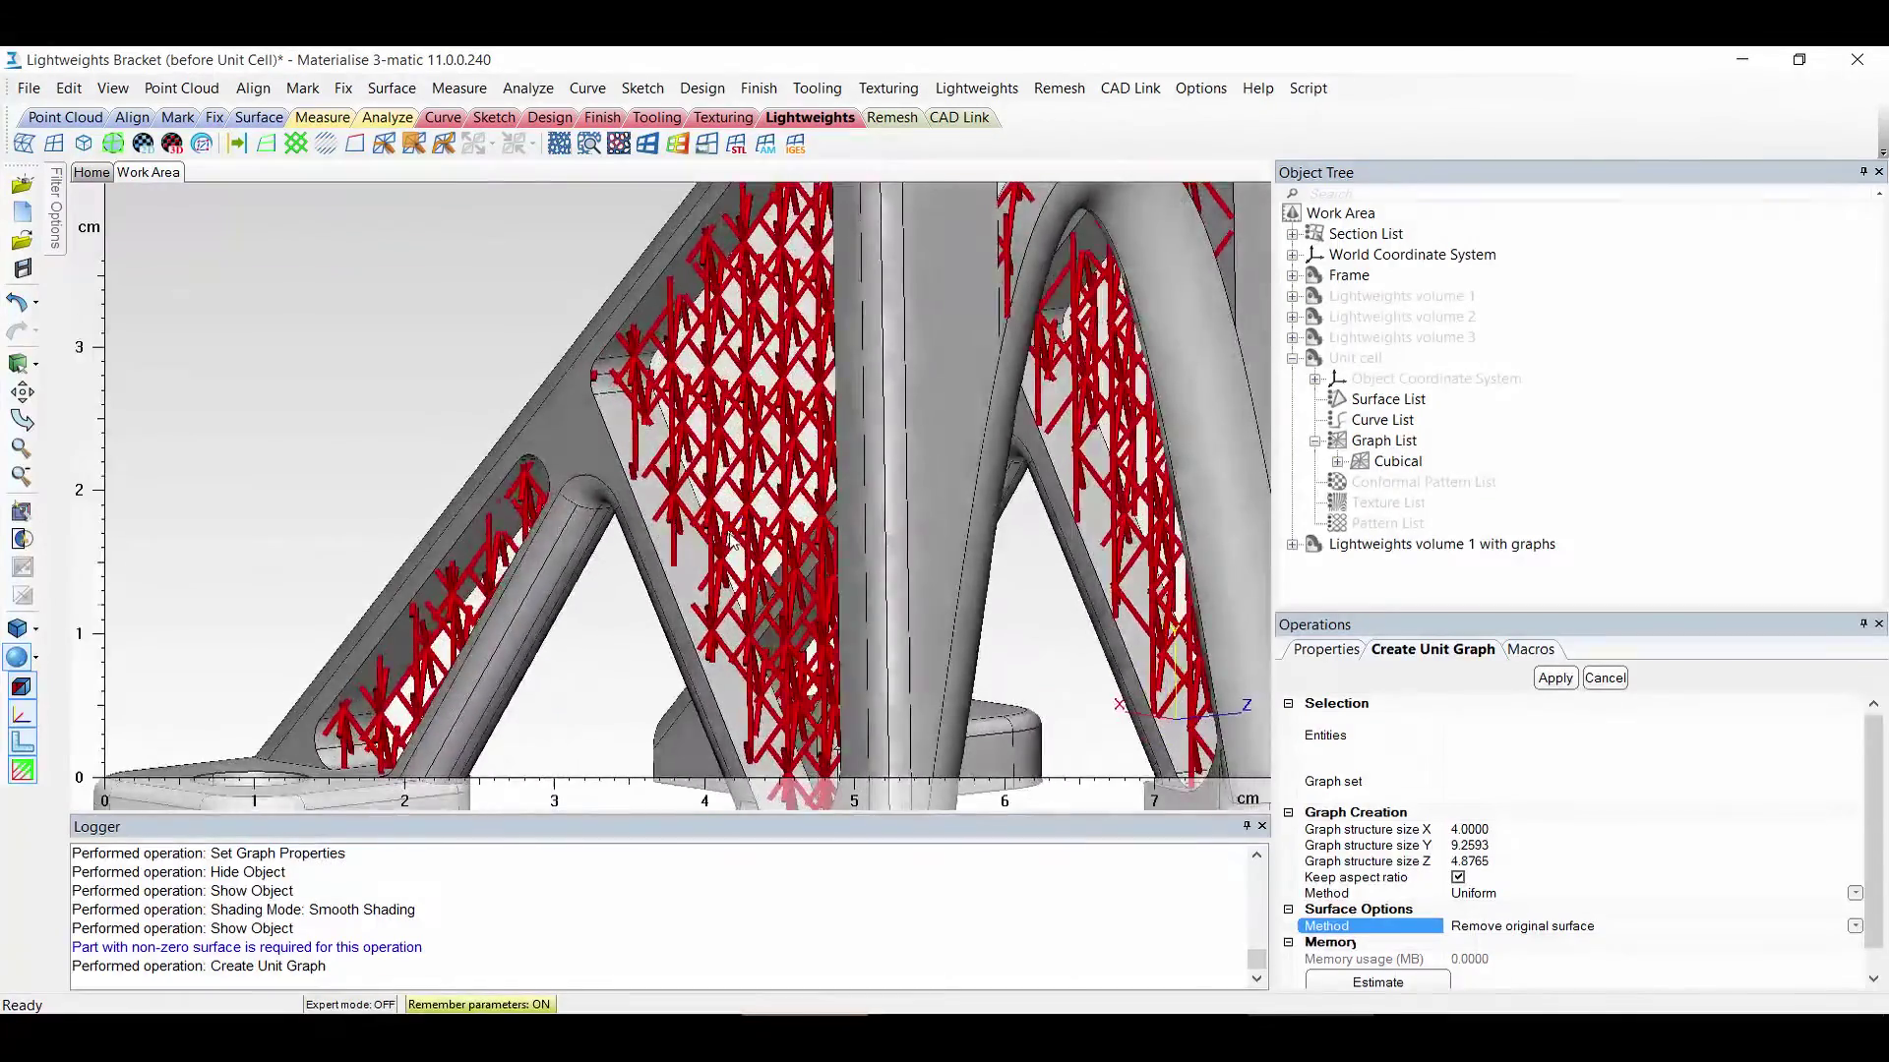
pyautogui.scroll(-5, 735, 543)
pyautogui.scroll(6, 881, 392)
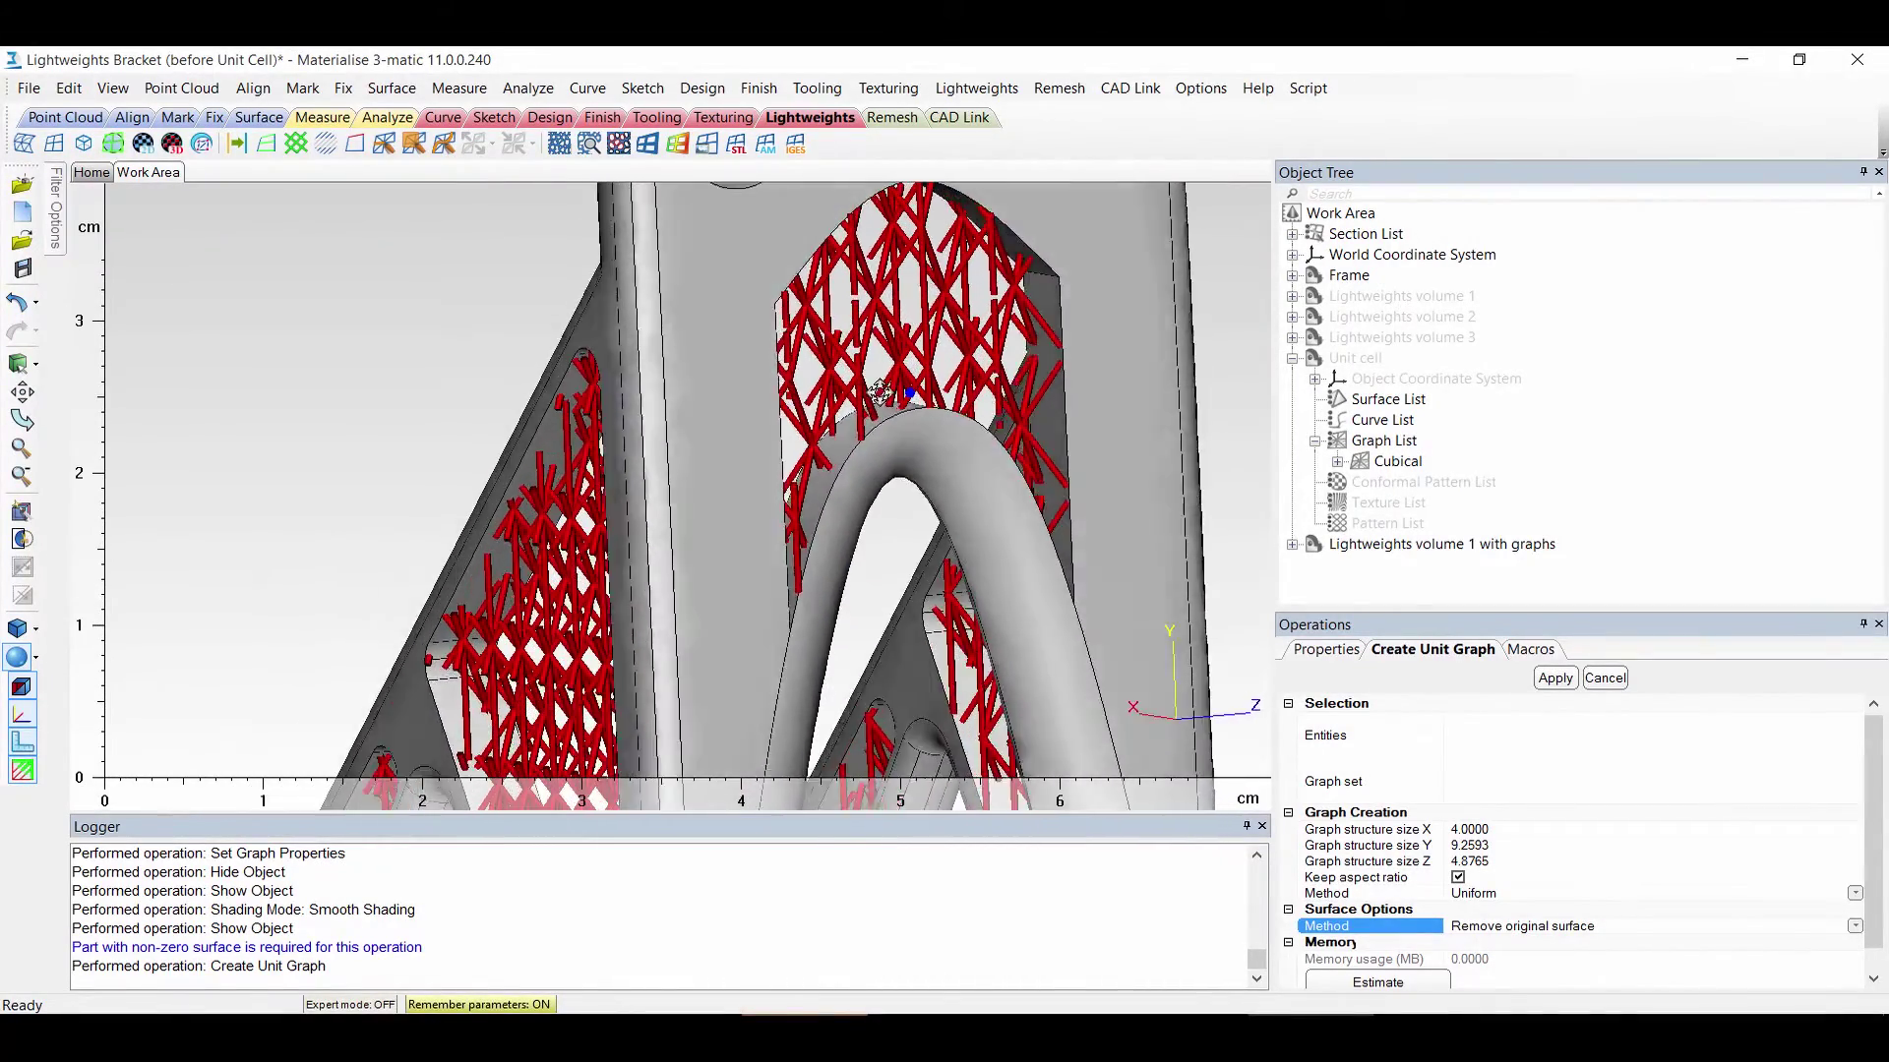
pyautogui.scroll(-4, 890, 418)
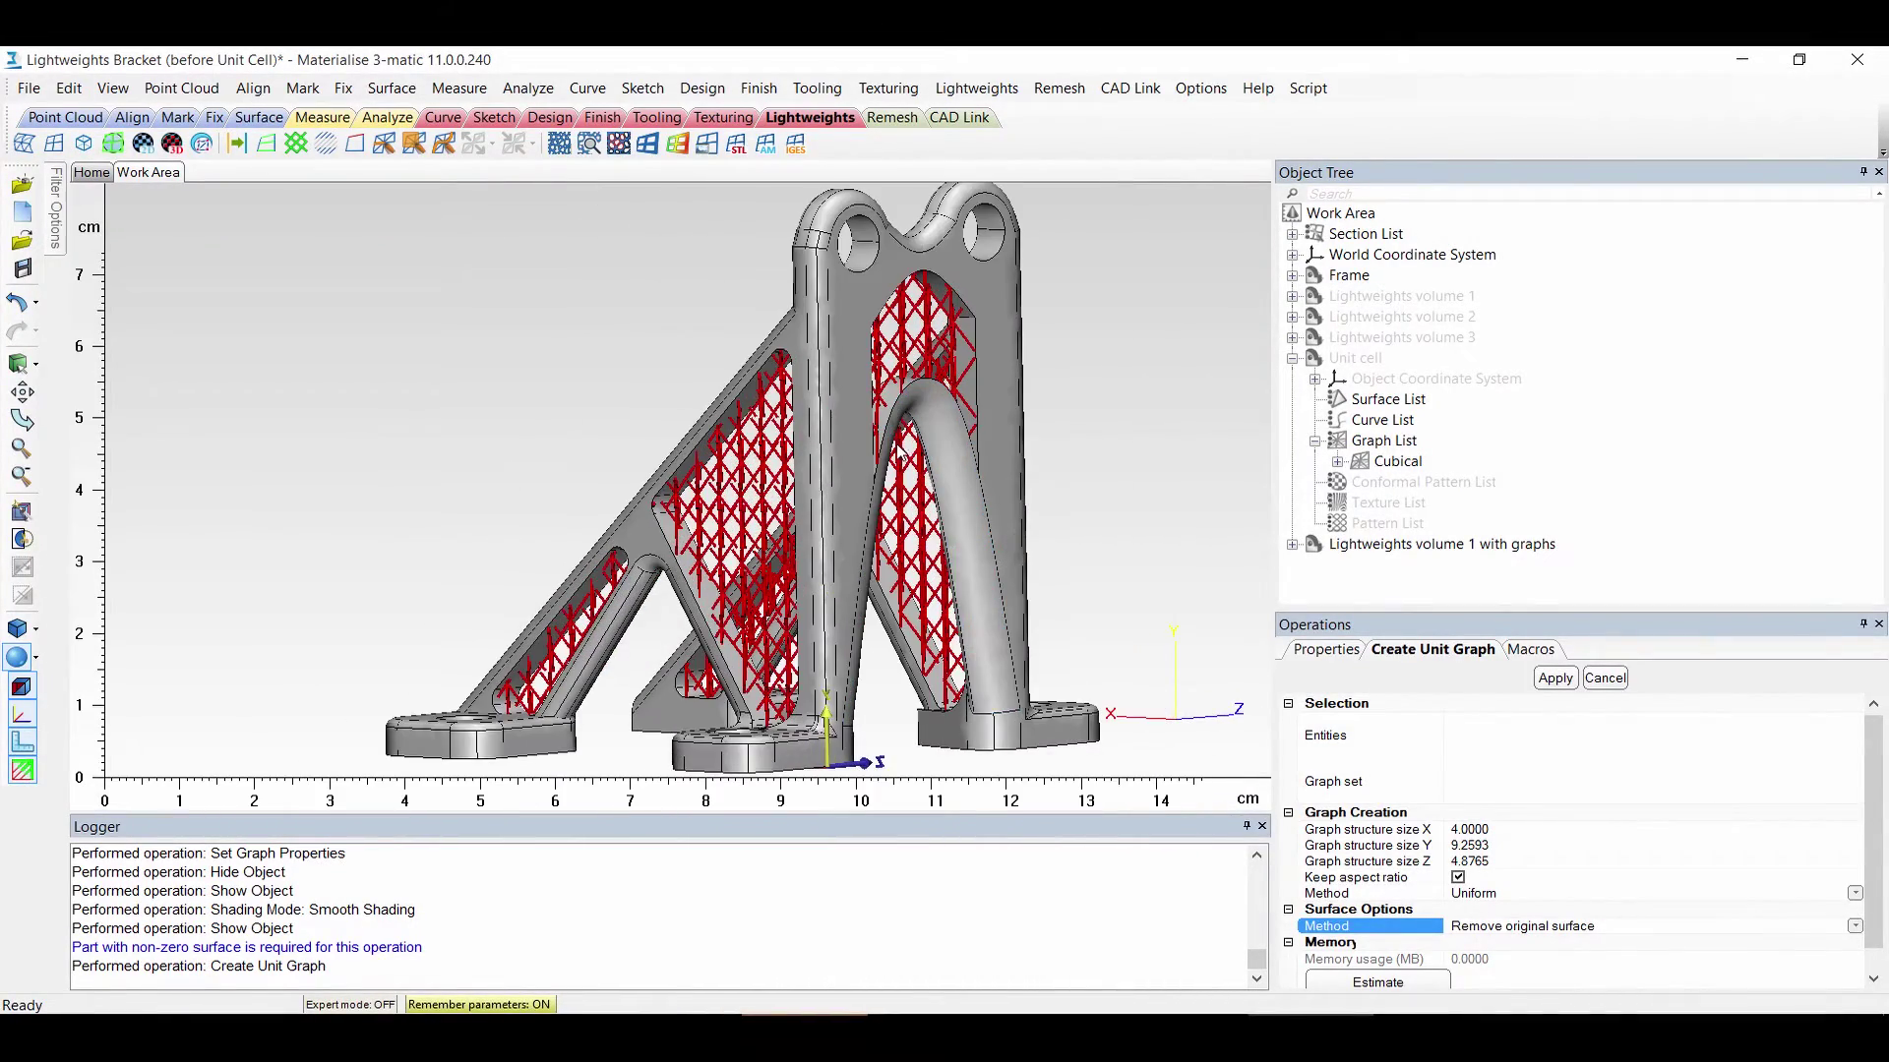
# Expand Lightweights volume 1 with graphs and check New Graph's Thickness property
pyautogui.click(1293, 359)
pyautogui.click(1315, 462)
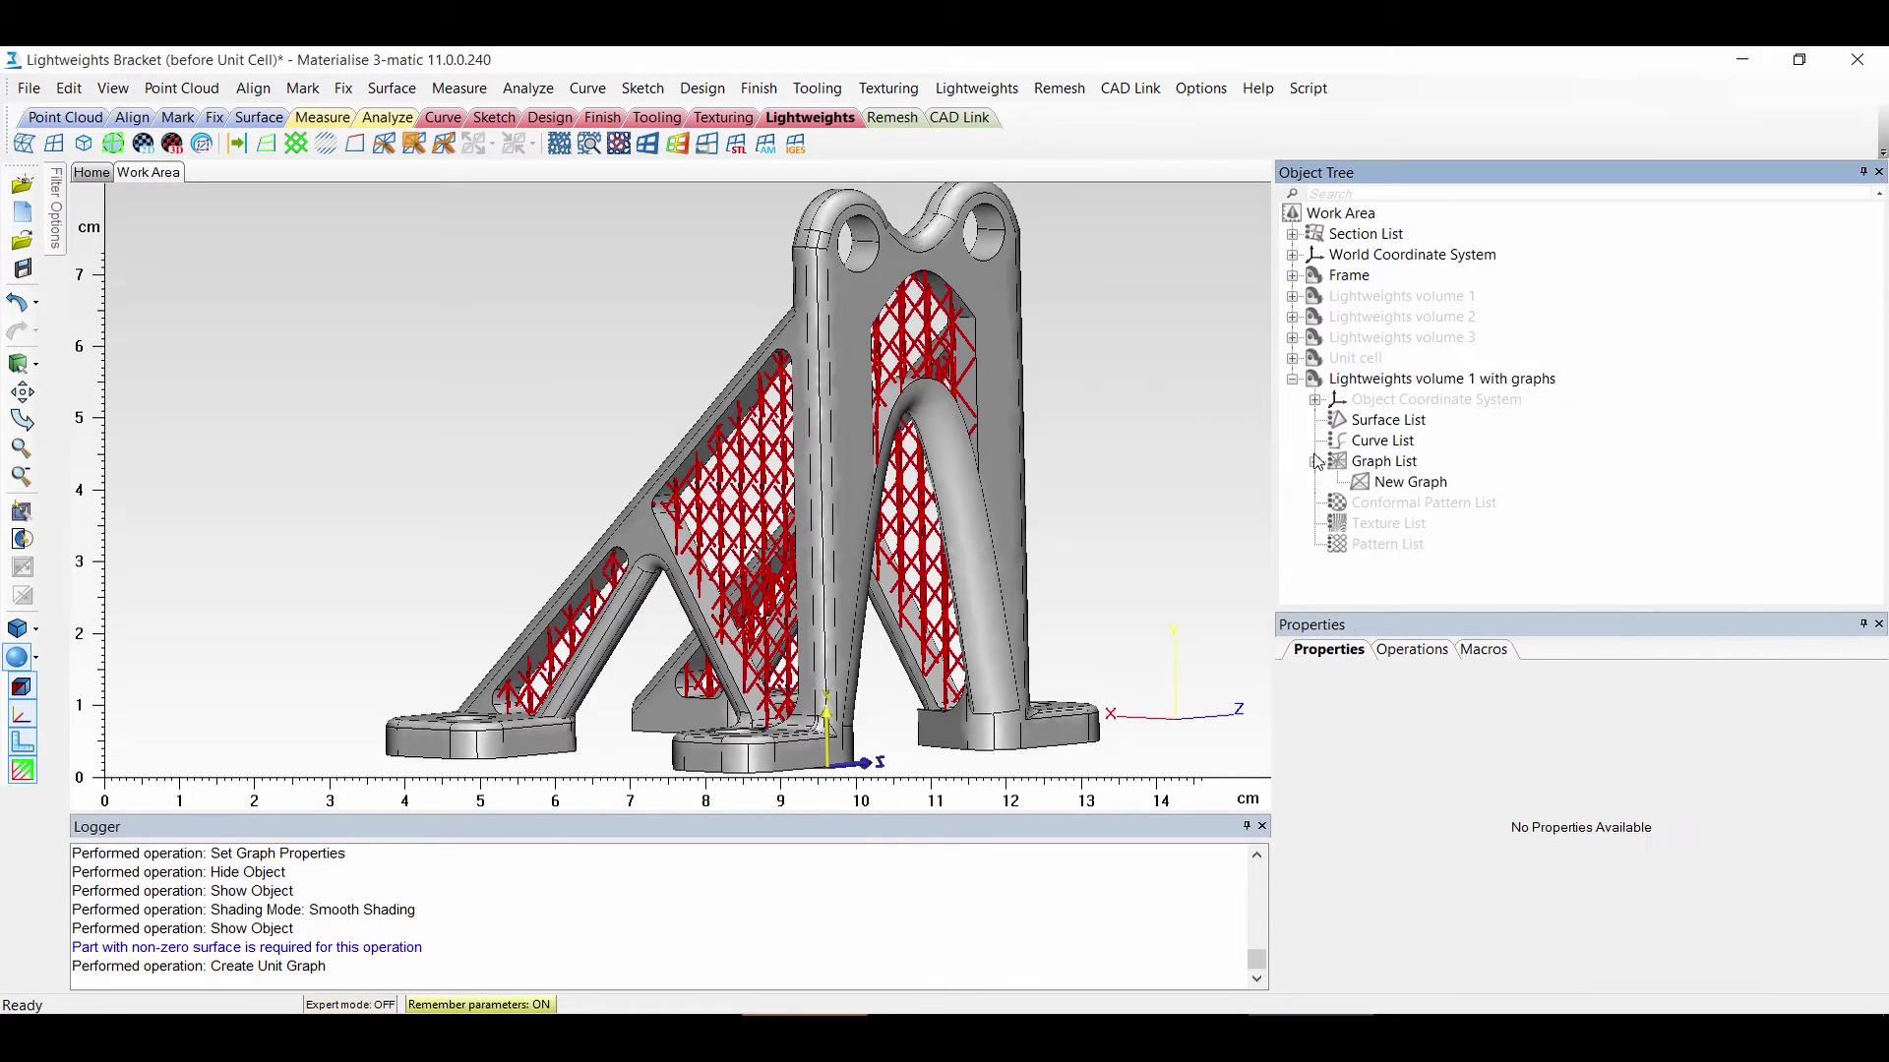
pyautogui.click(1402, 483)
pyautogui.click(1356, 728)
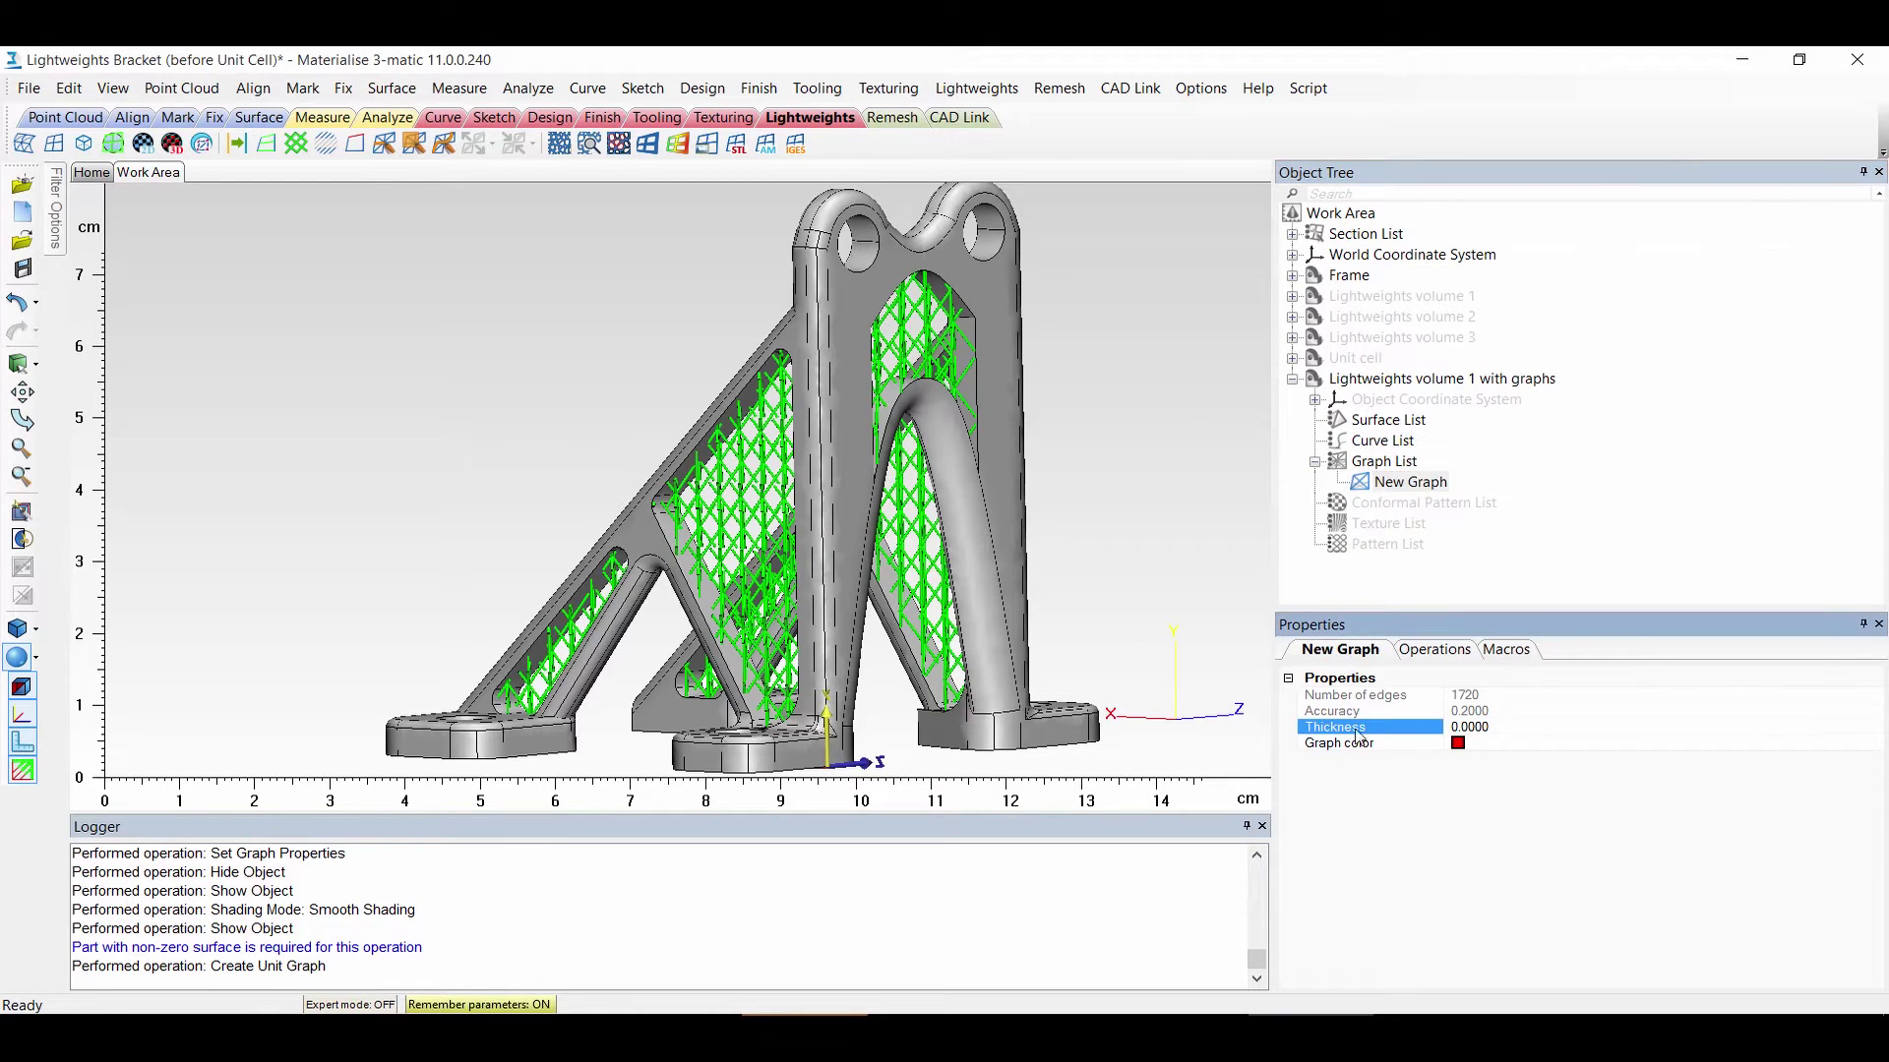
pyautogui.click(1465, 728)
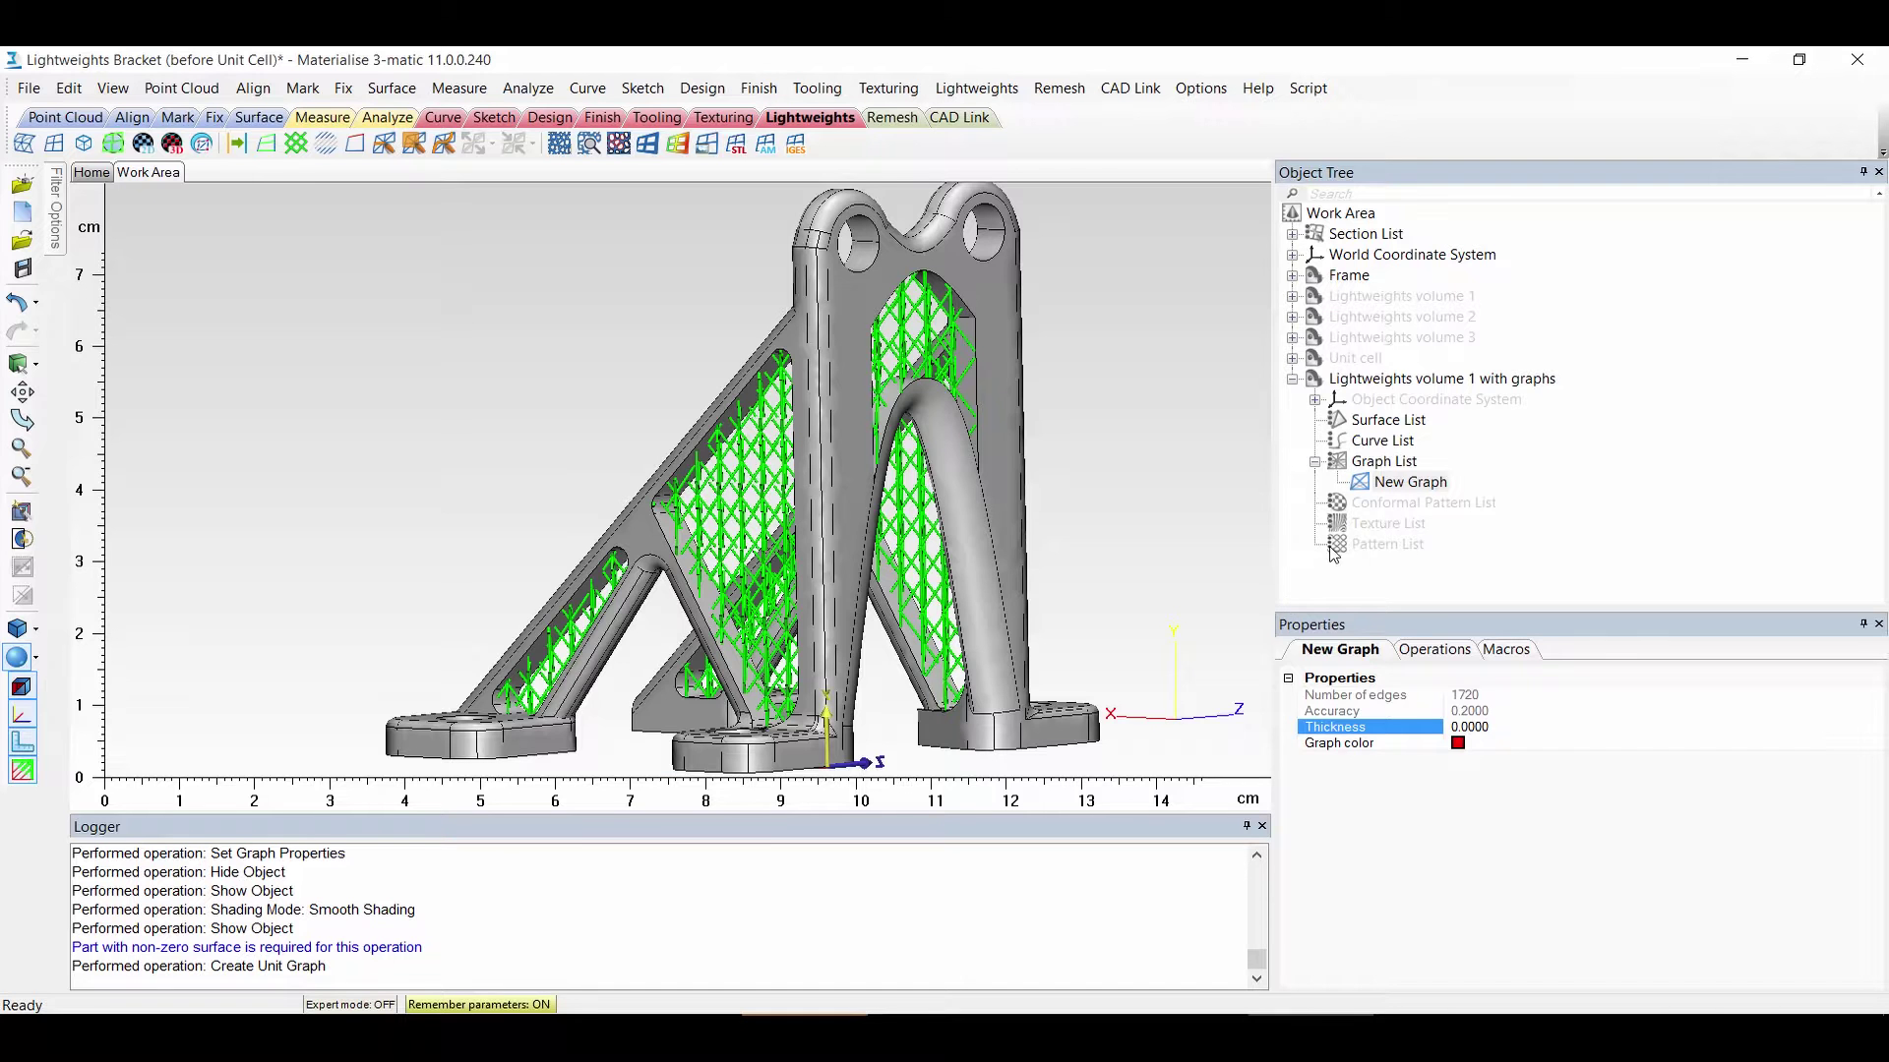
pyautogui.click(1309, 462)
pyautogui.click(1293, 380)
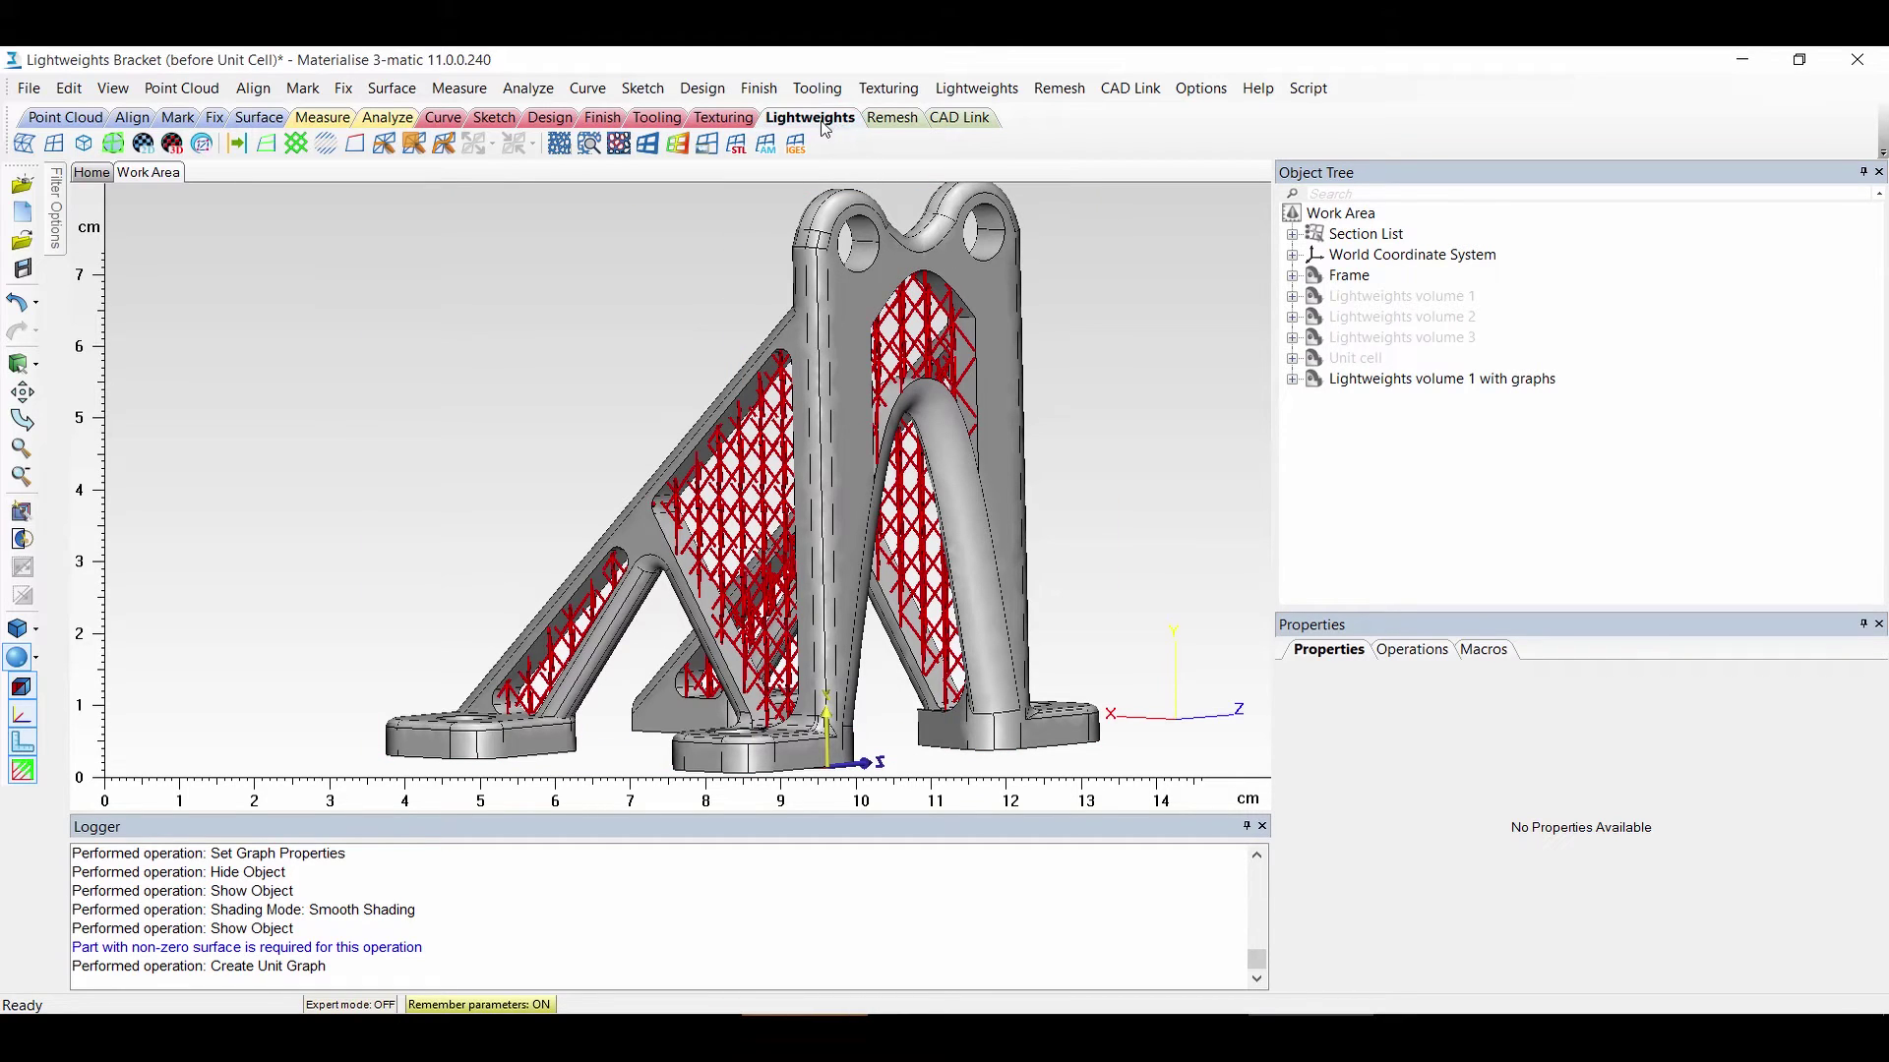
# Convert Lightweights volume 1 with graphs to solid beams with Graph to AM Build, thickness 0.7
pyautogui.click(767, 146)
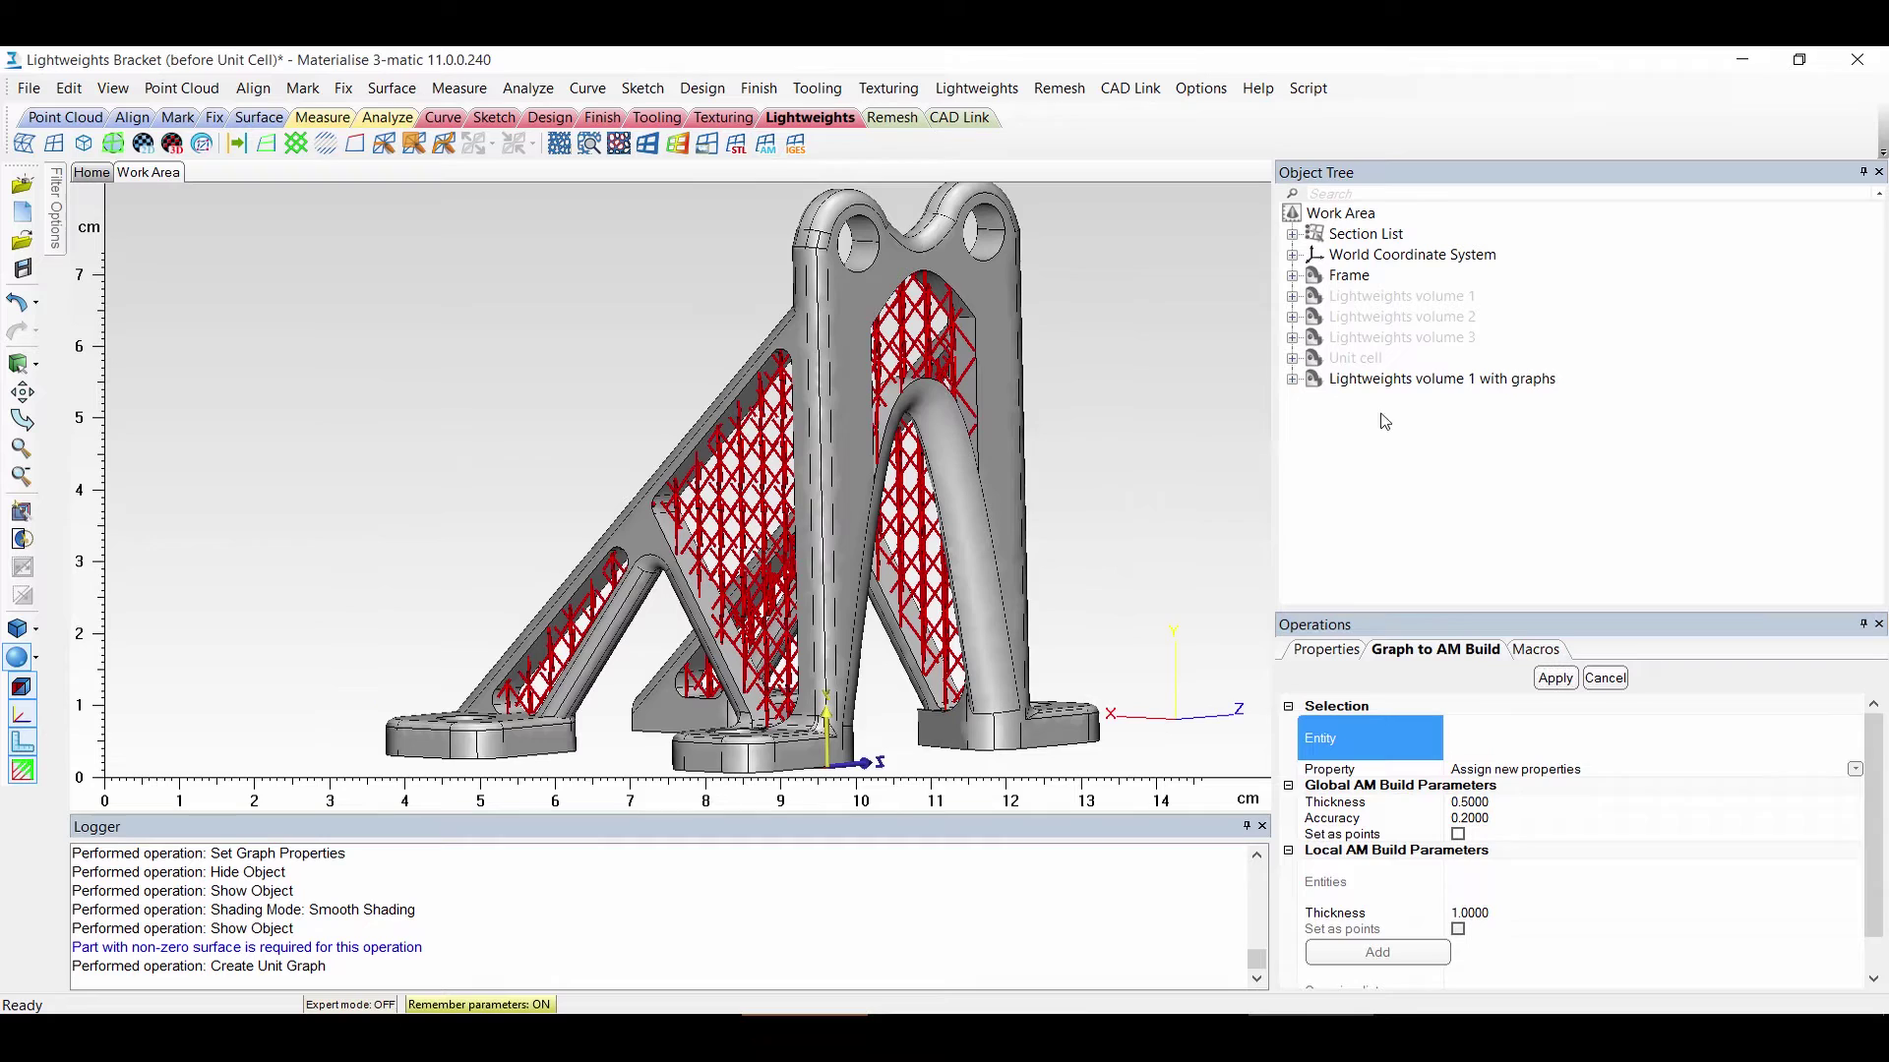
pyautogui.click(1395, 380)
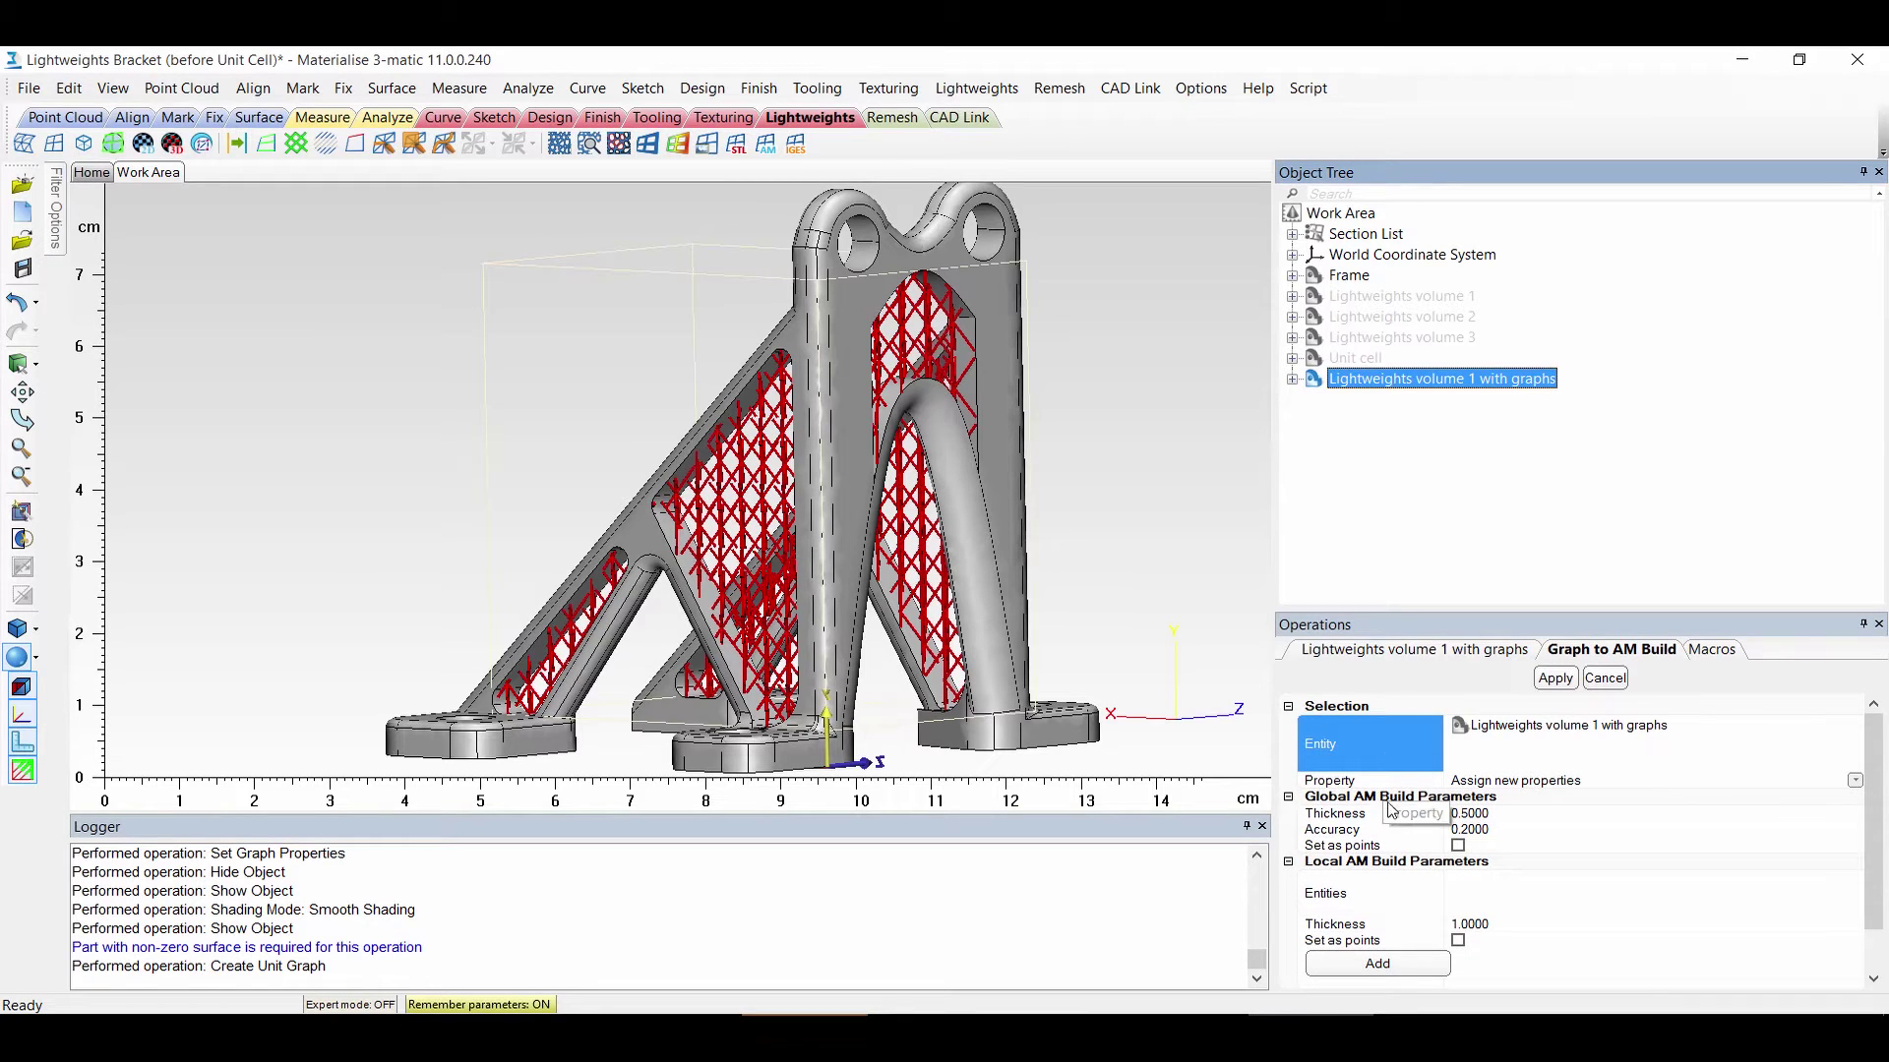
pyautogui.click(1494, 816)
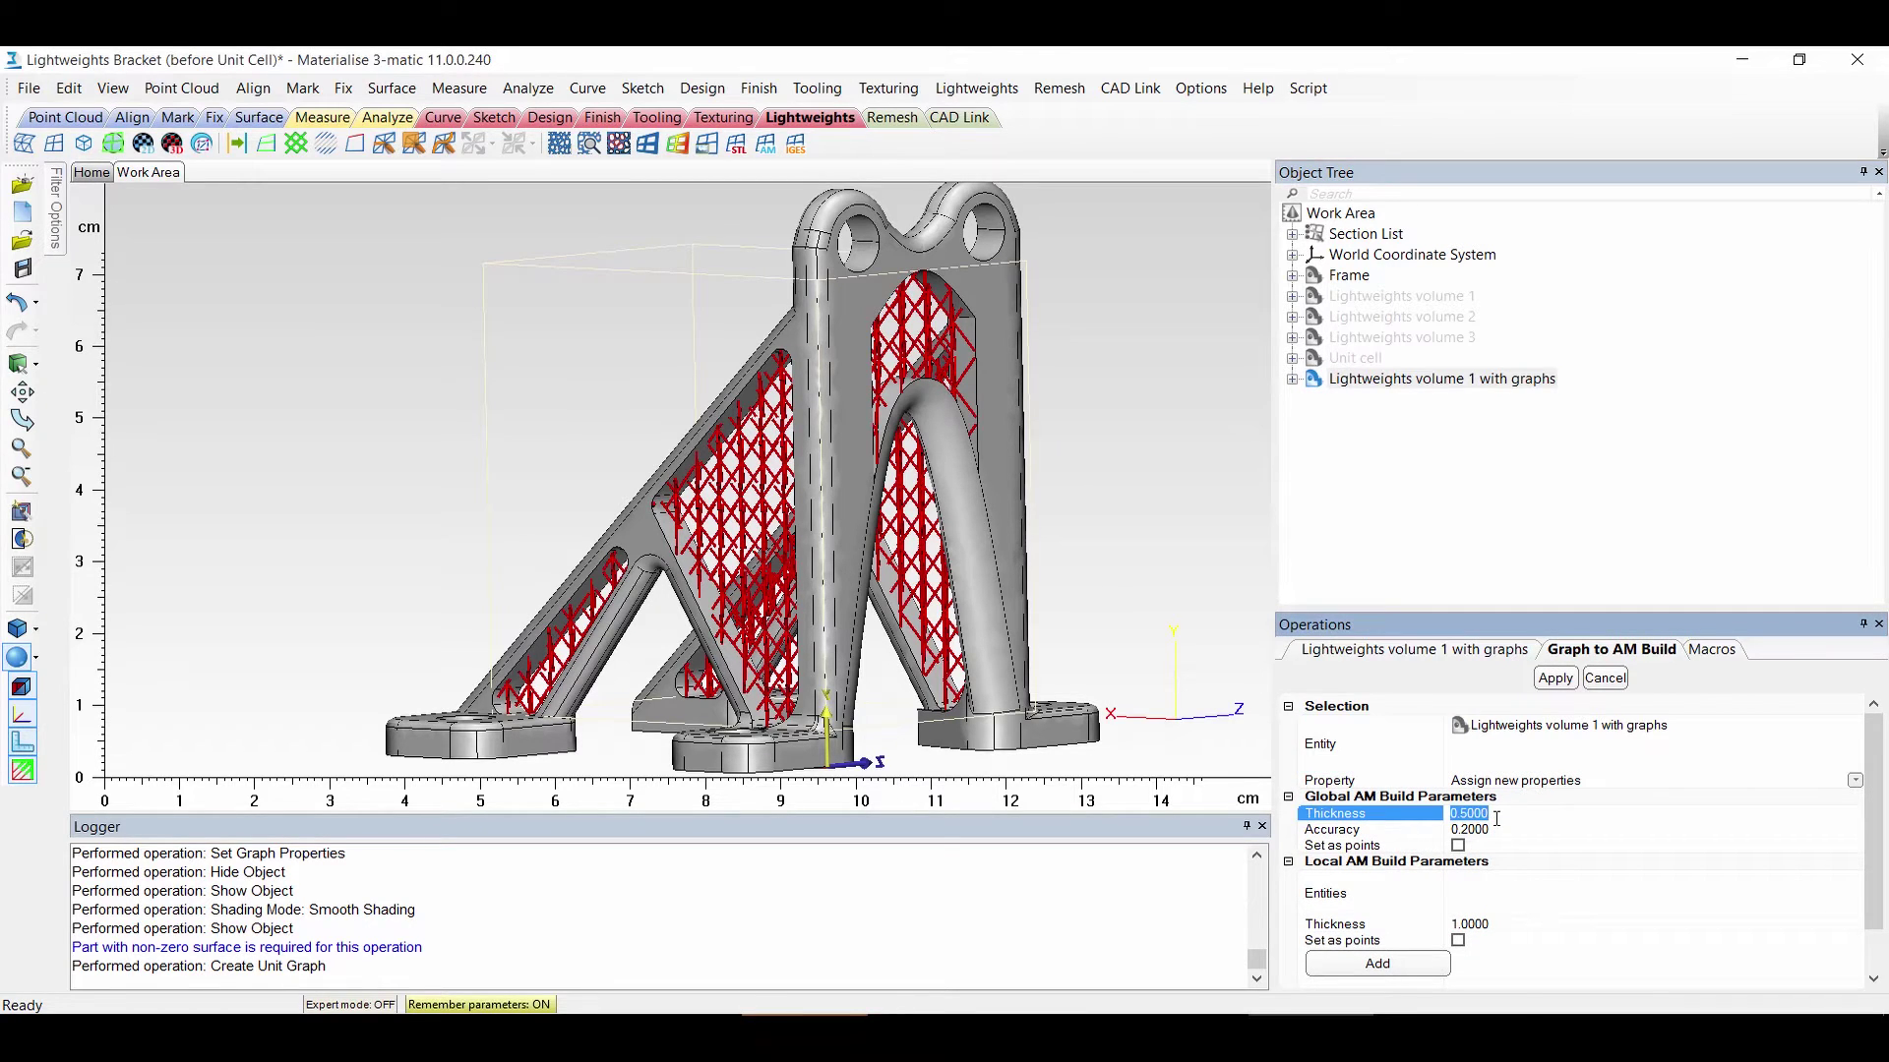
pyautogui.write('0.7')
pyautogui.click(1558, 681)
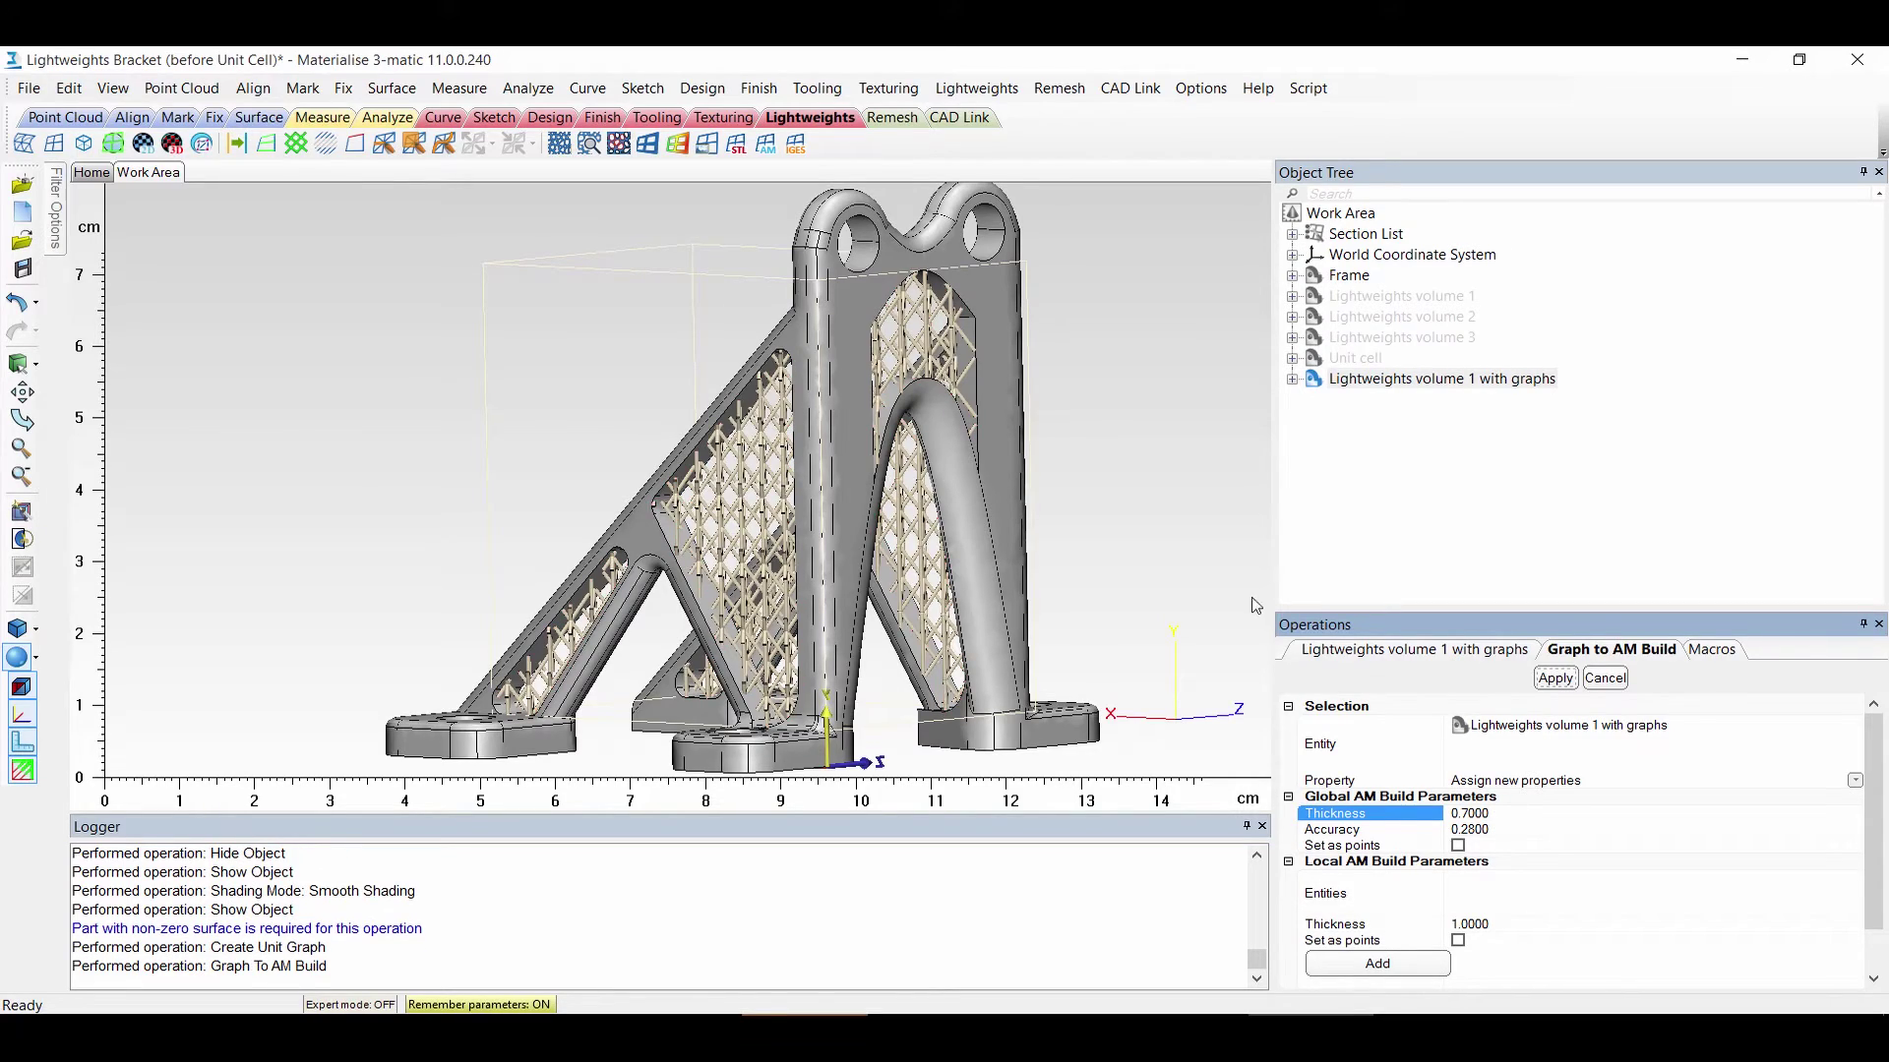
# Orbit and zoom around the bracket to inspect the solid lattice struts from several sides
pyautogui.moveTo(1066, 497); pyautogui.dragTo(1103, 489, button='right')
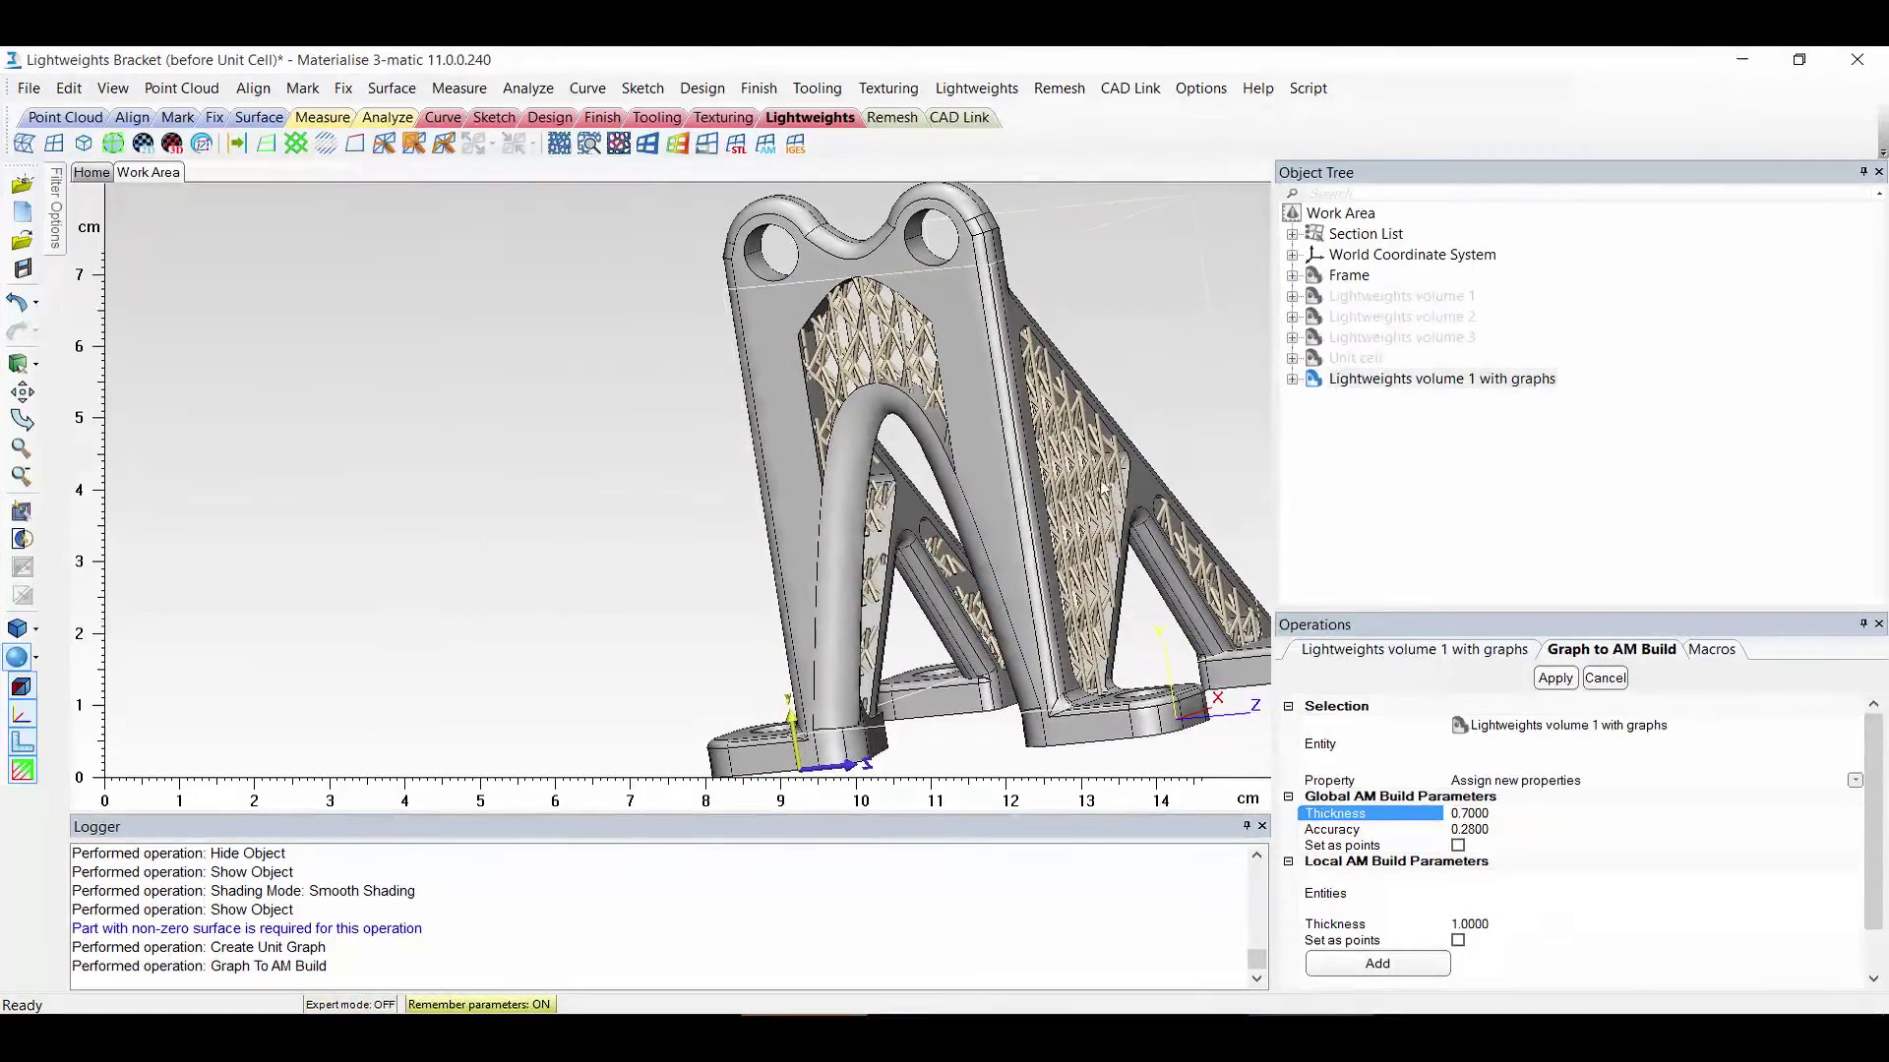
pyautogui.scroll(5, 1104, 488)
pyautogui.moveTo(1118, 215); pyautogui.dragTo(1173, 283, button='right')
pyautogui.scroll(-2, 1043, 305)
pyautogui.scroll(3, 1043, 305)
pyautogui.moveTo(1042, 305); pyautogui.dragTo(1041, 485, button='right')
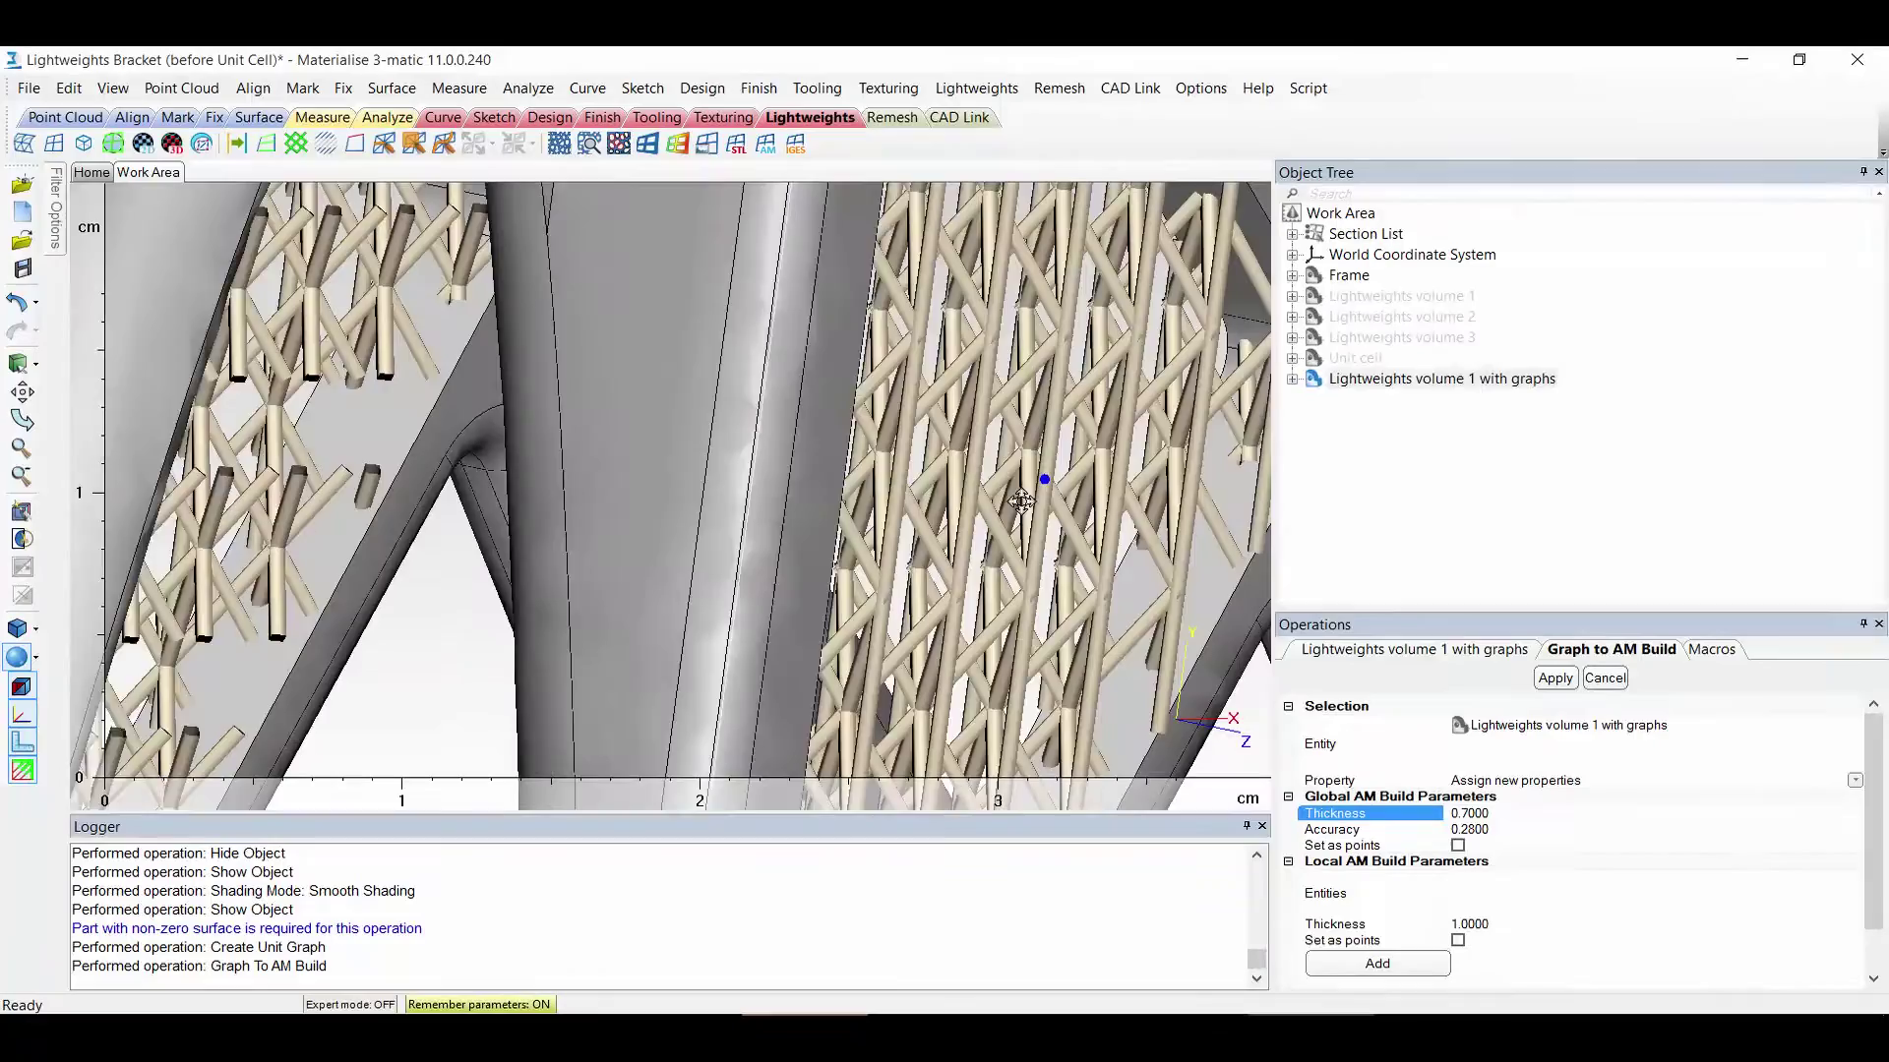
pyautogui.scroll(-3, 1033, 482)
pyautogui.scroll(-1, 1013, 457)
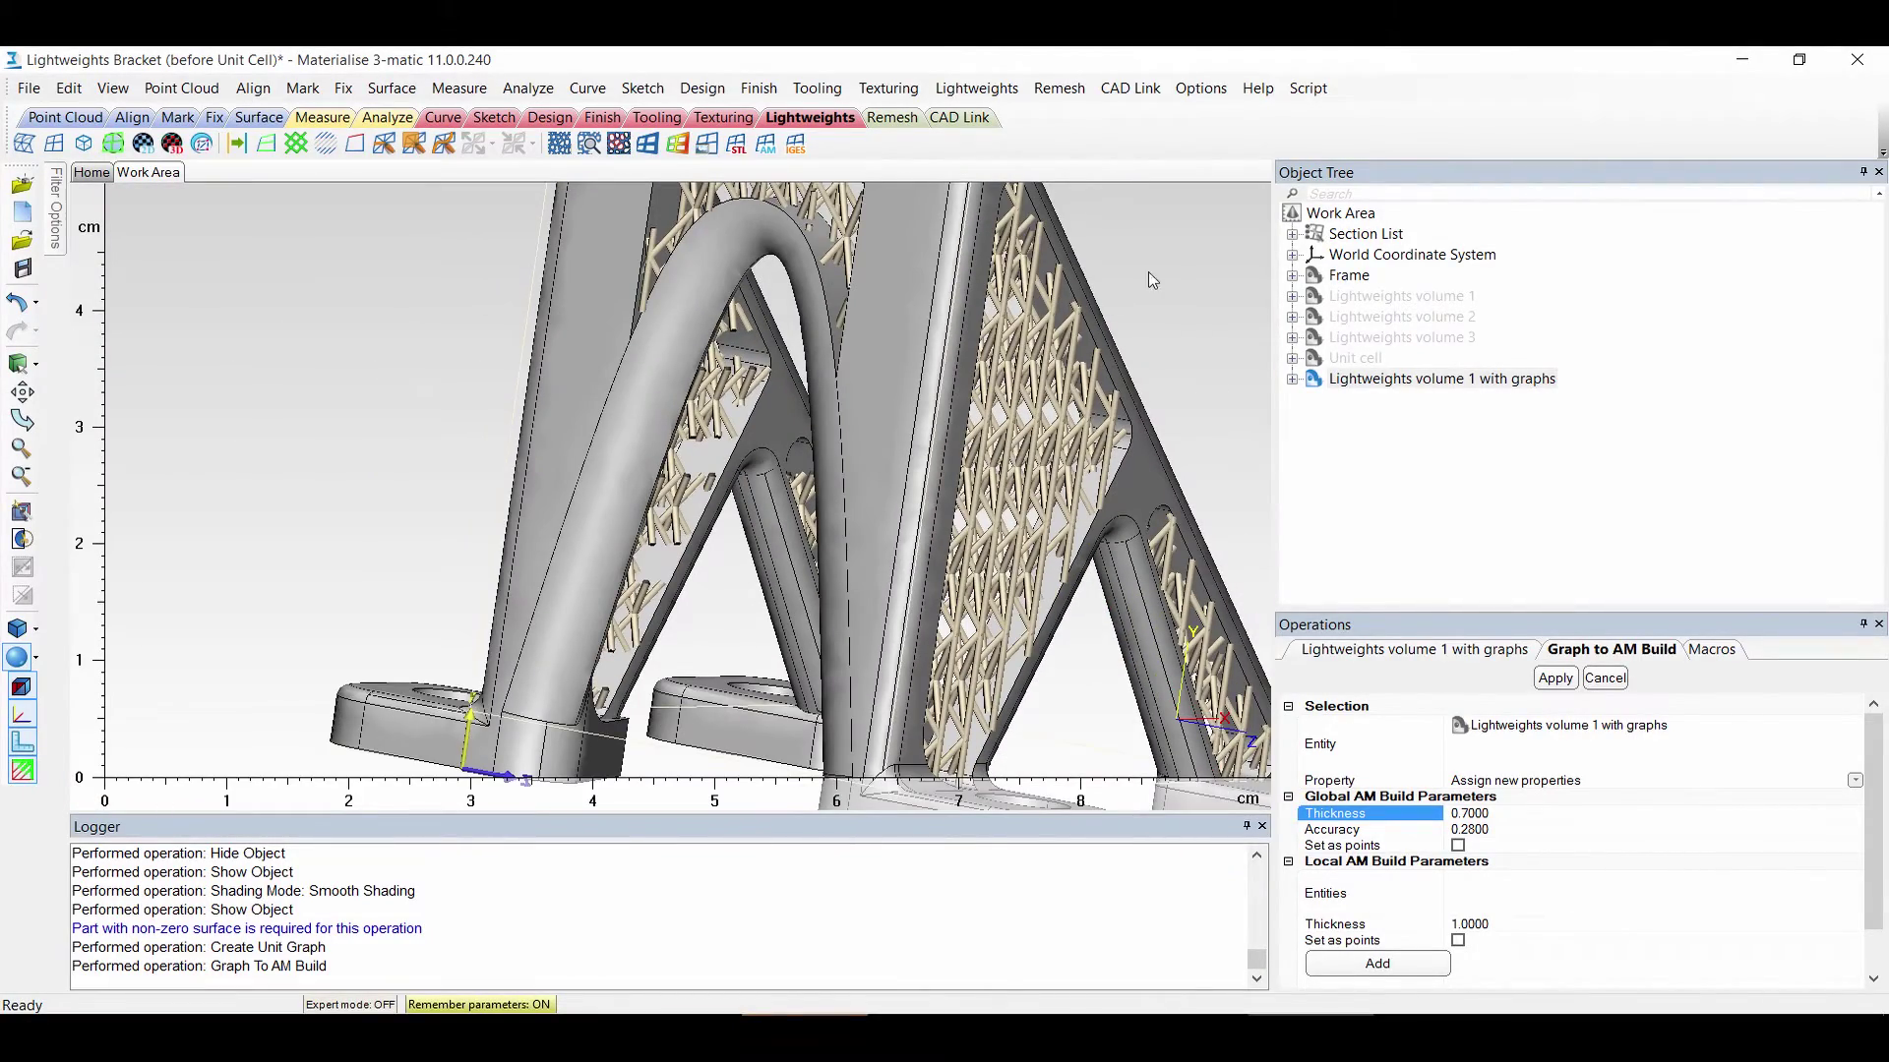
pyautogui.scroll(-4, 1151, 278)
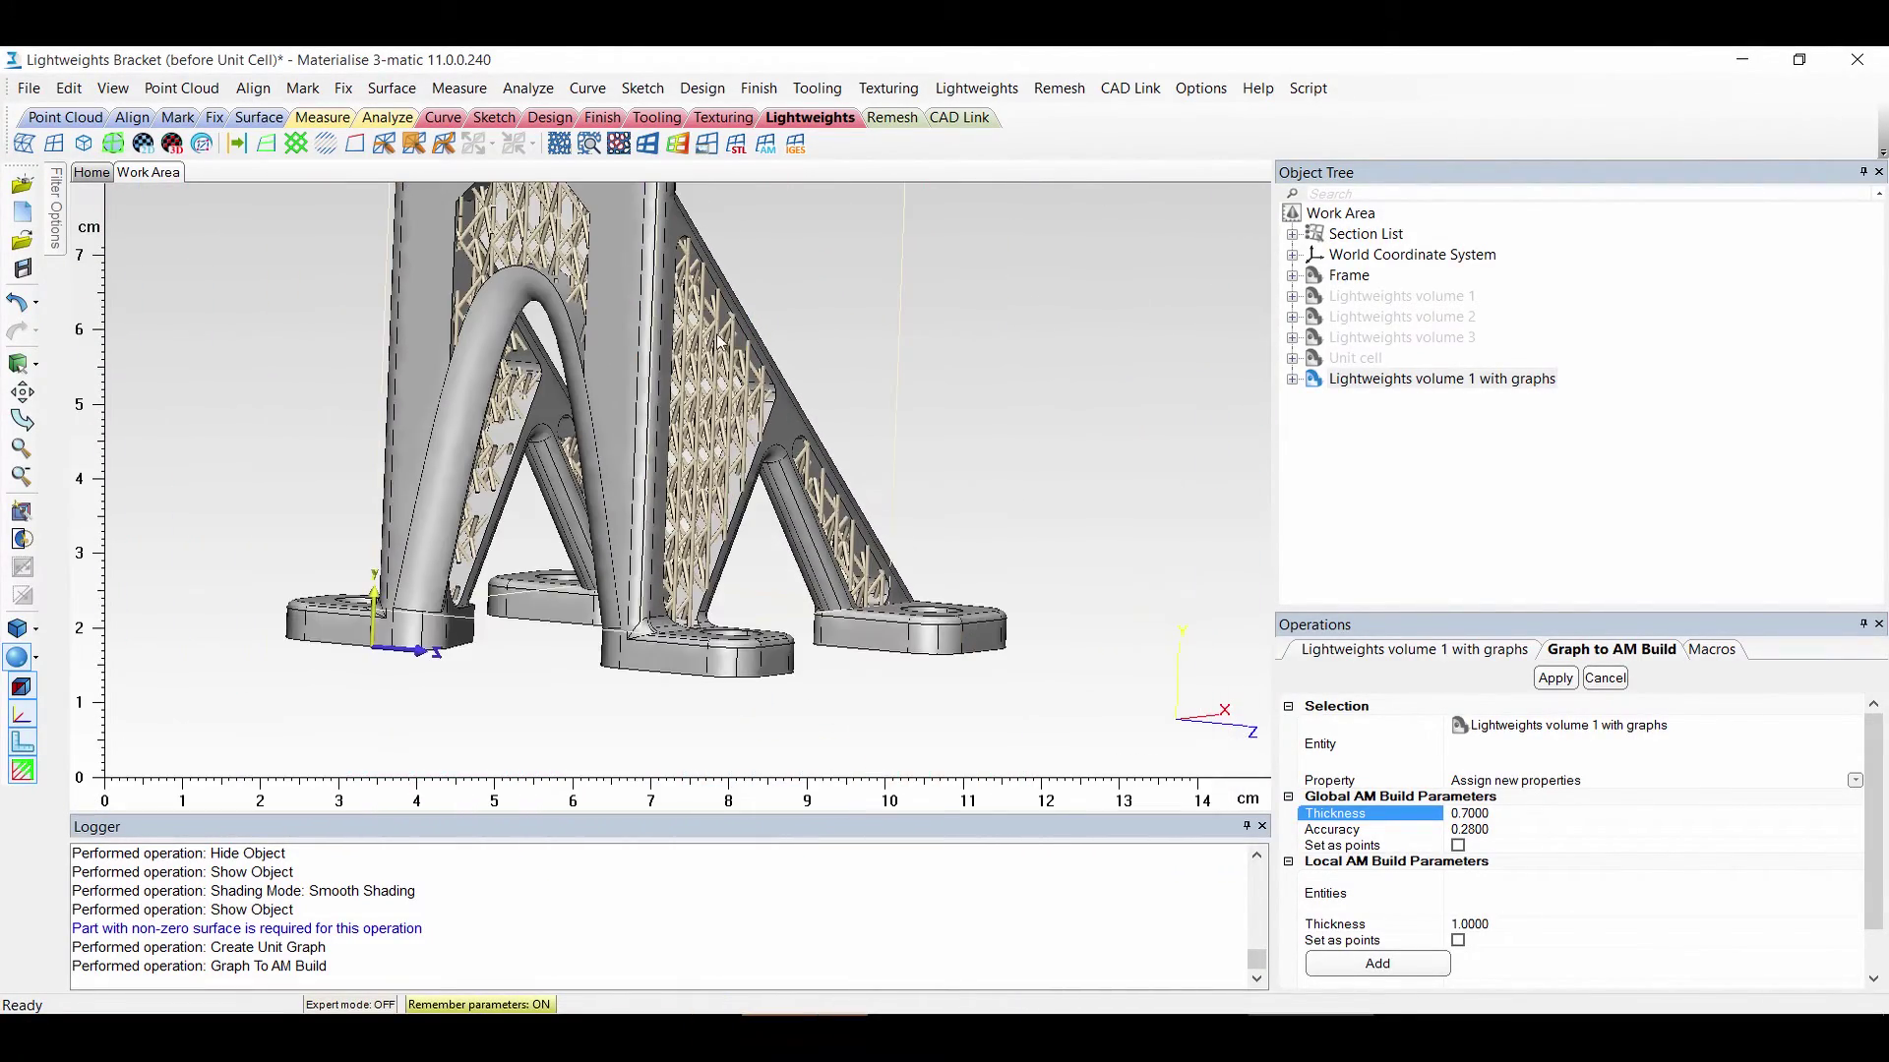
pyautogui.moveTo(721, 341); pyautogui.dragTo(666, 497, button='right')
pyautogui.scroll(3, 666, 497)
pyautogui.scroll(-5, 665, 497)
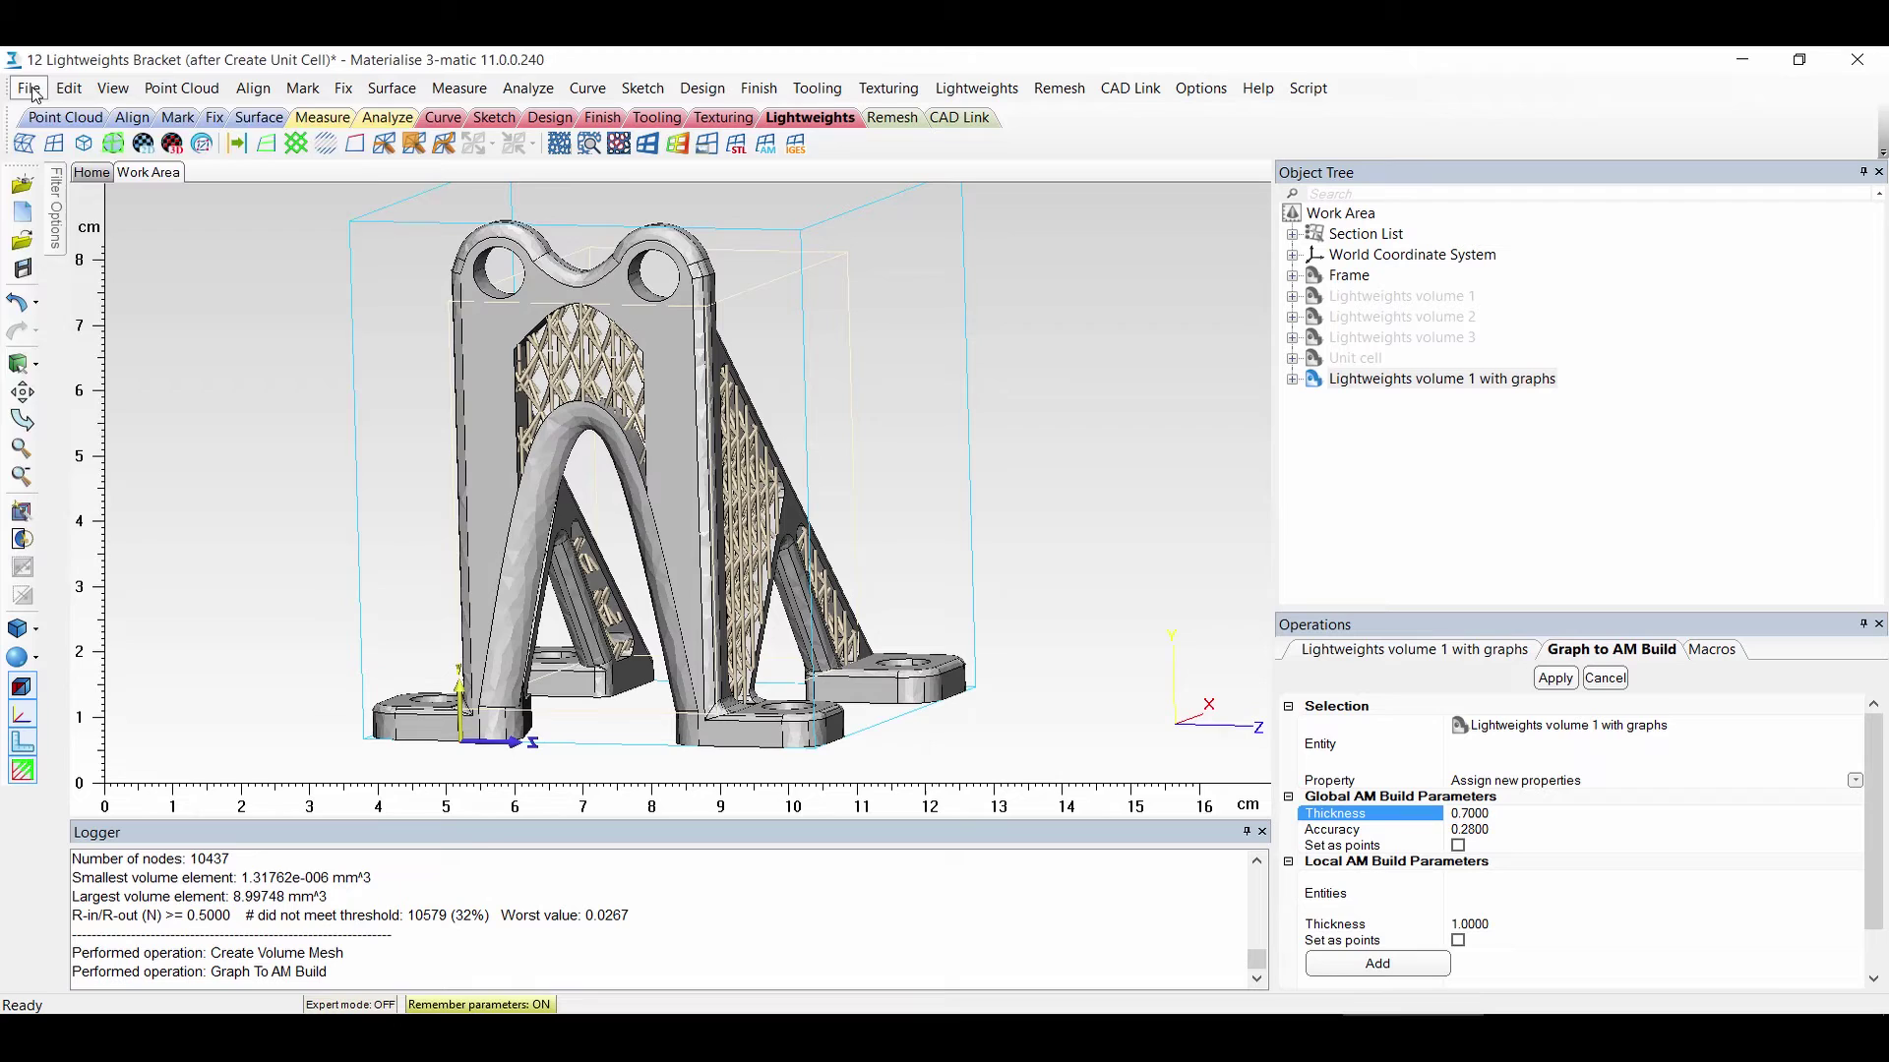
# Set up an ABAQUS export including Frame, with volume mesh exported and no assembly
pyautogui.click(29, 88)
pyautogui.moveTo(105, 309)
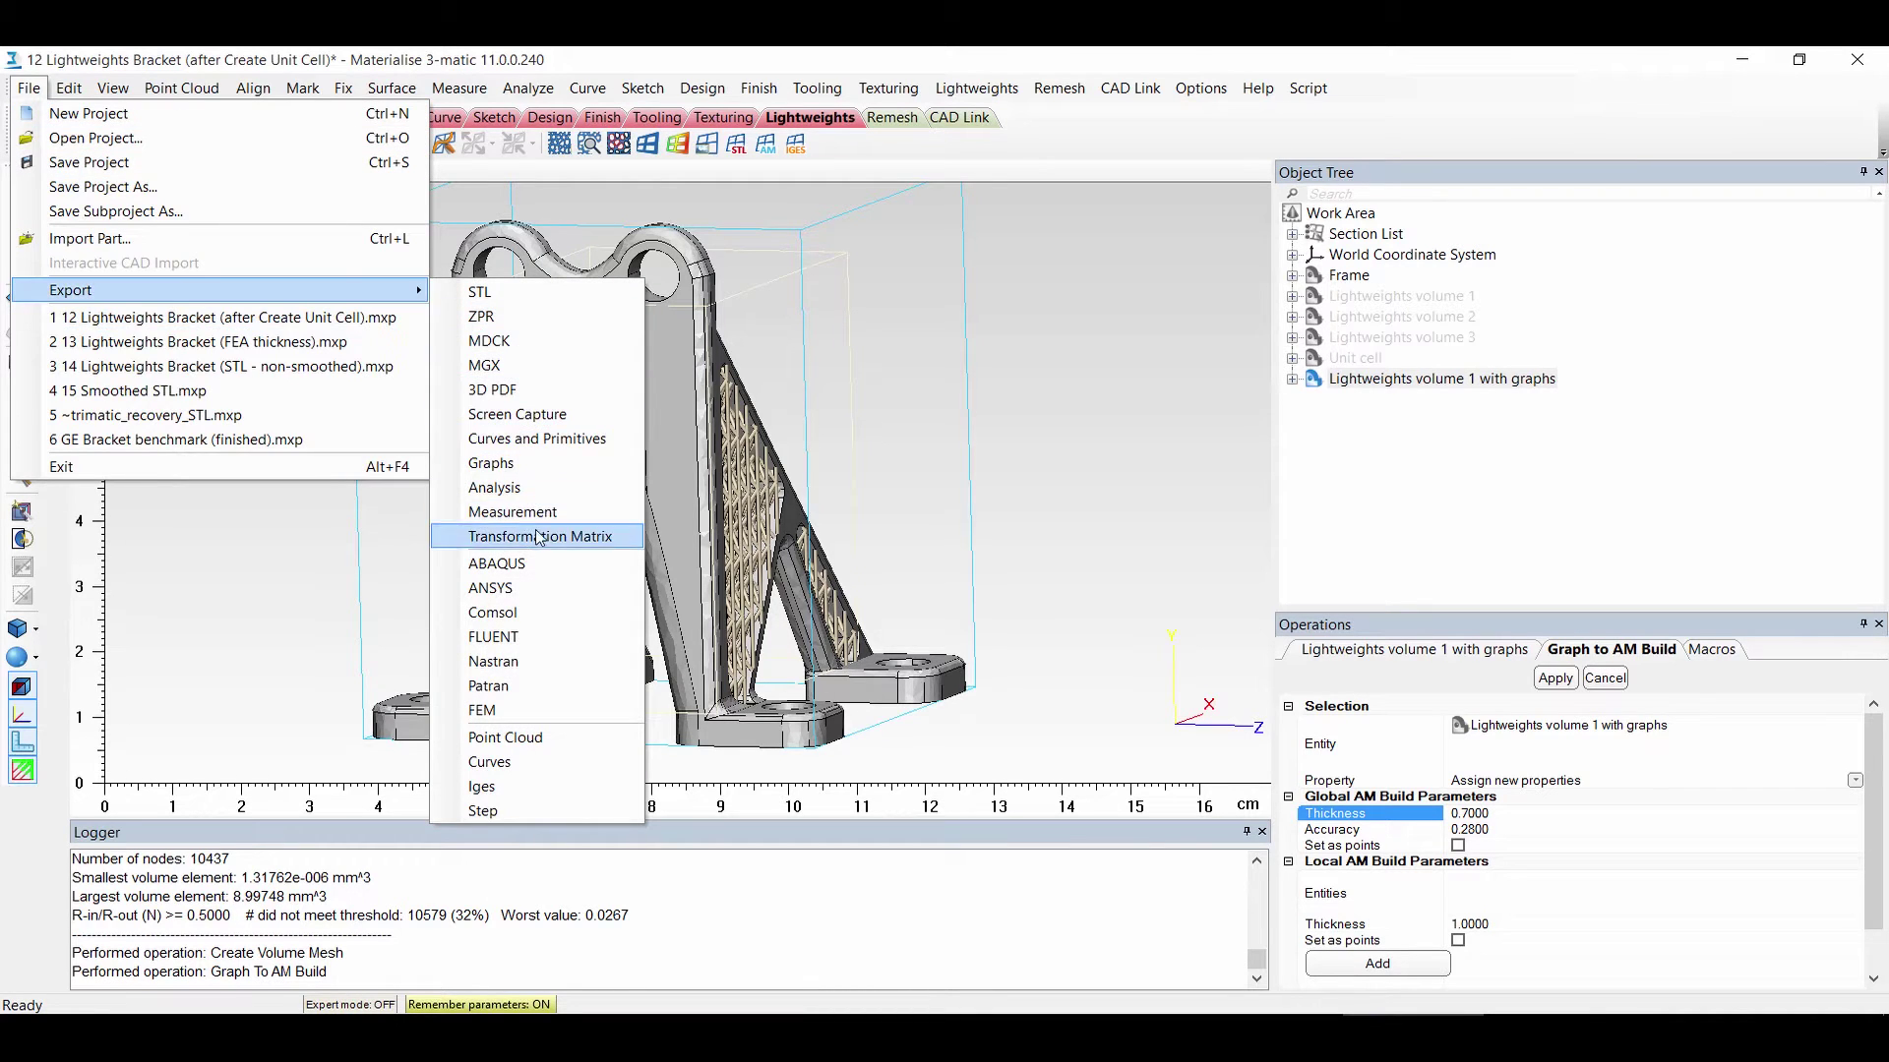
pyautogui.click(541, 568)
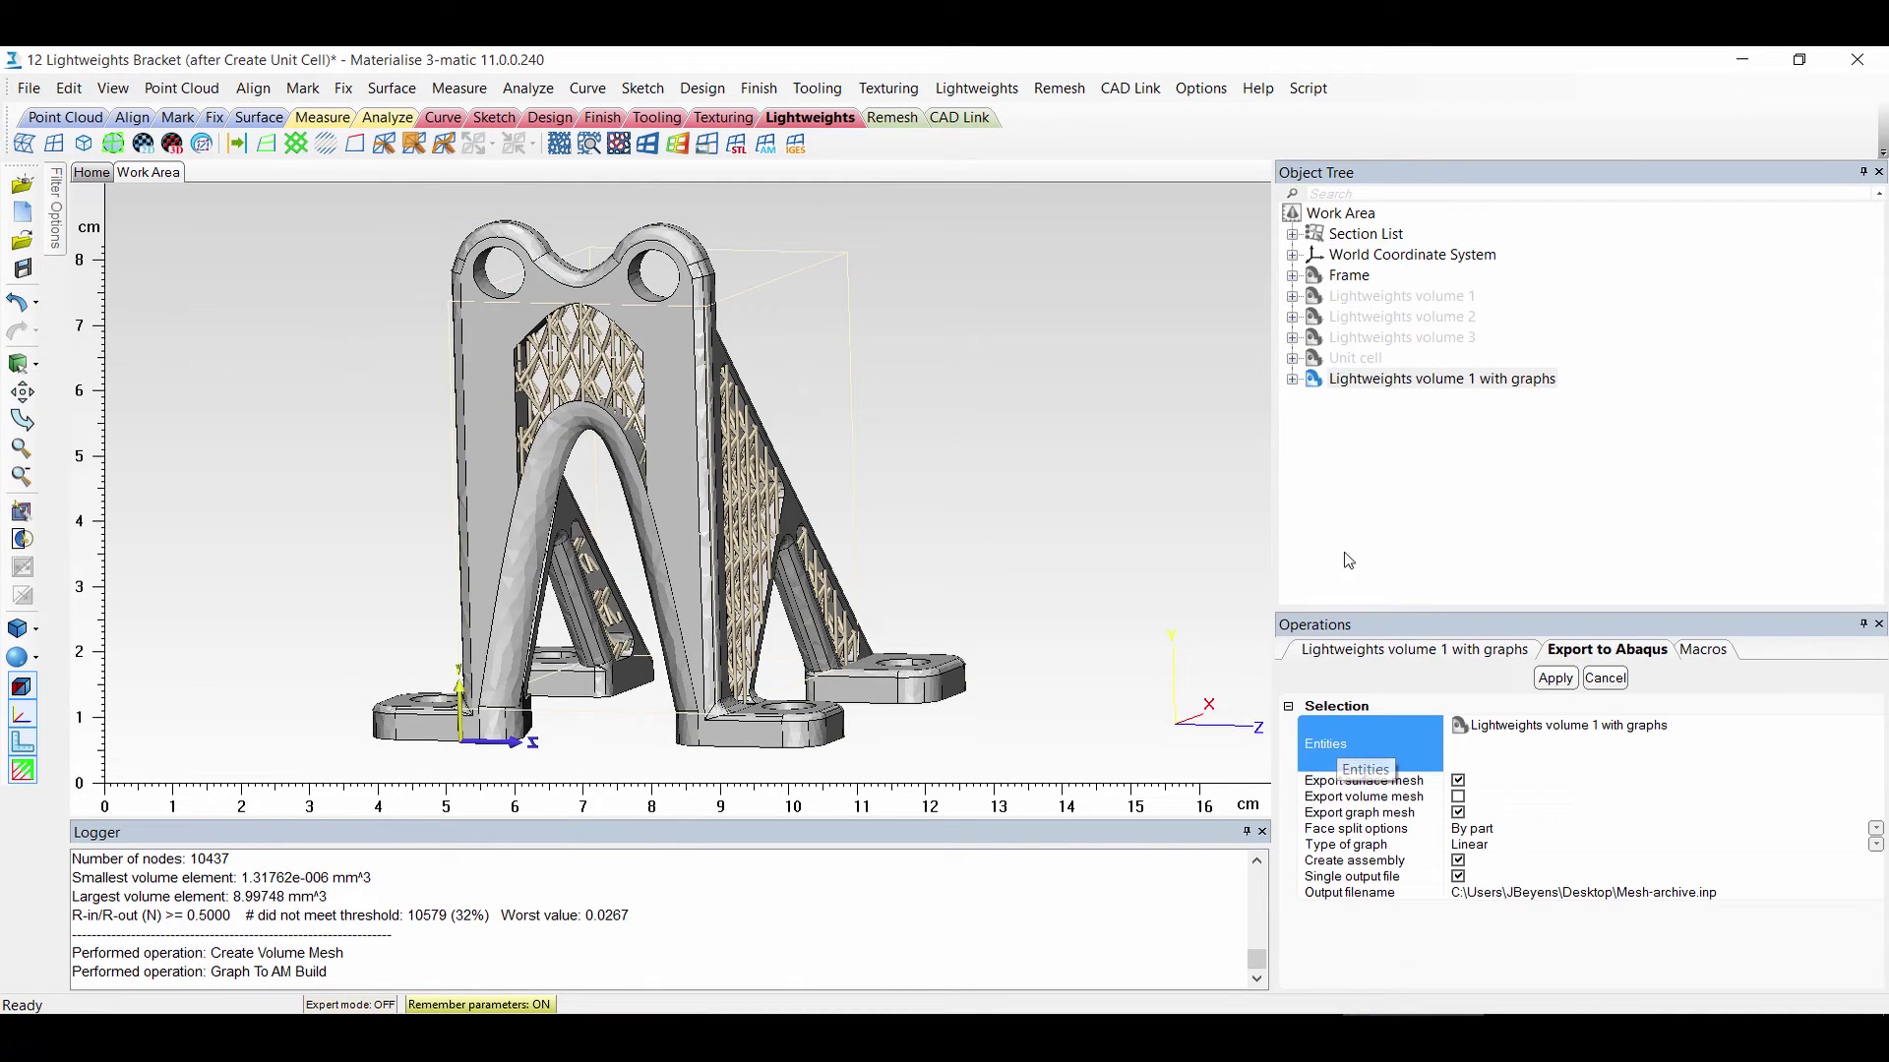
pyautogui.click(1339, 278)
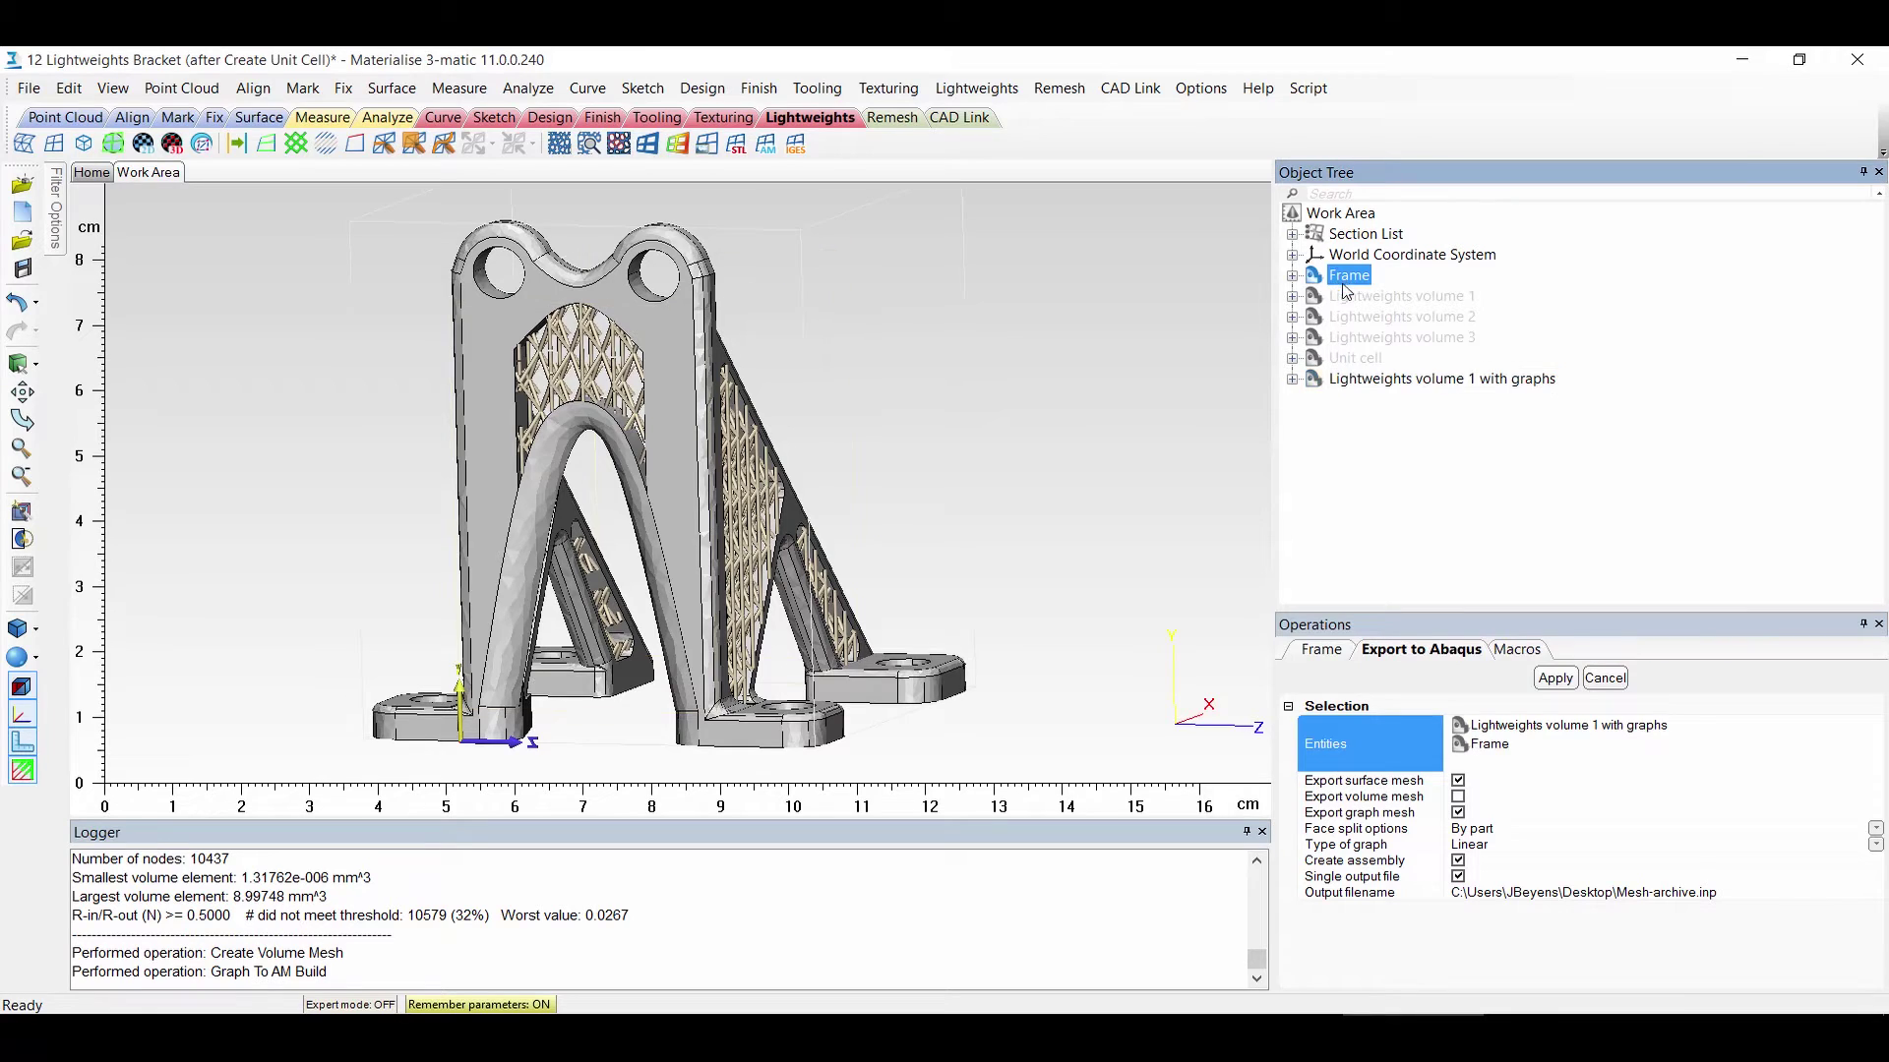
pyautogui.click(1401, 795)
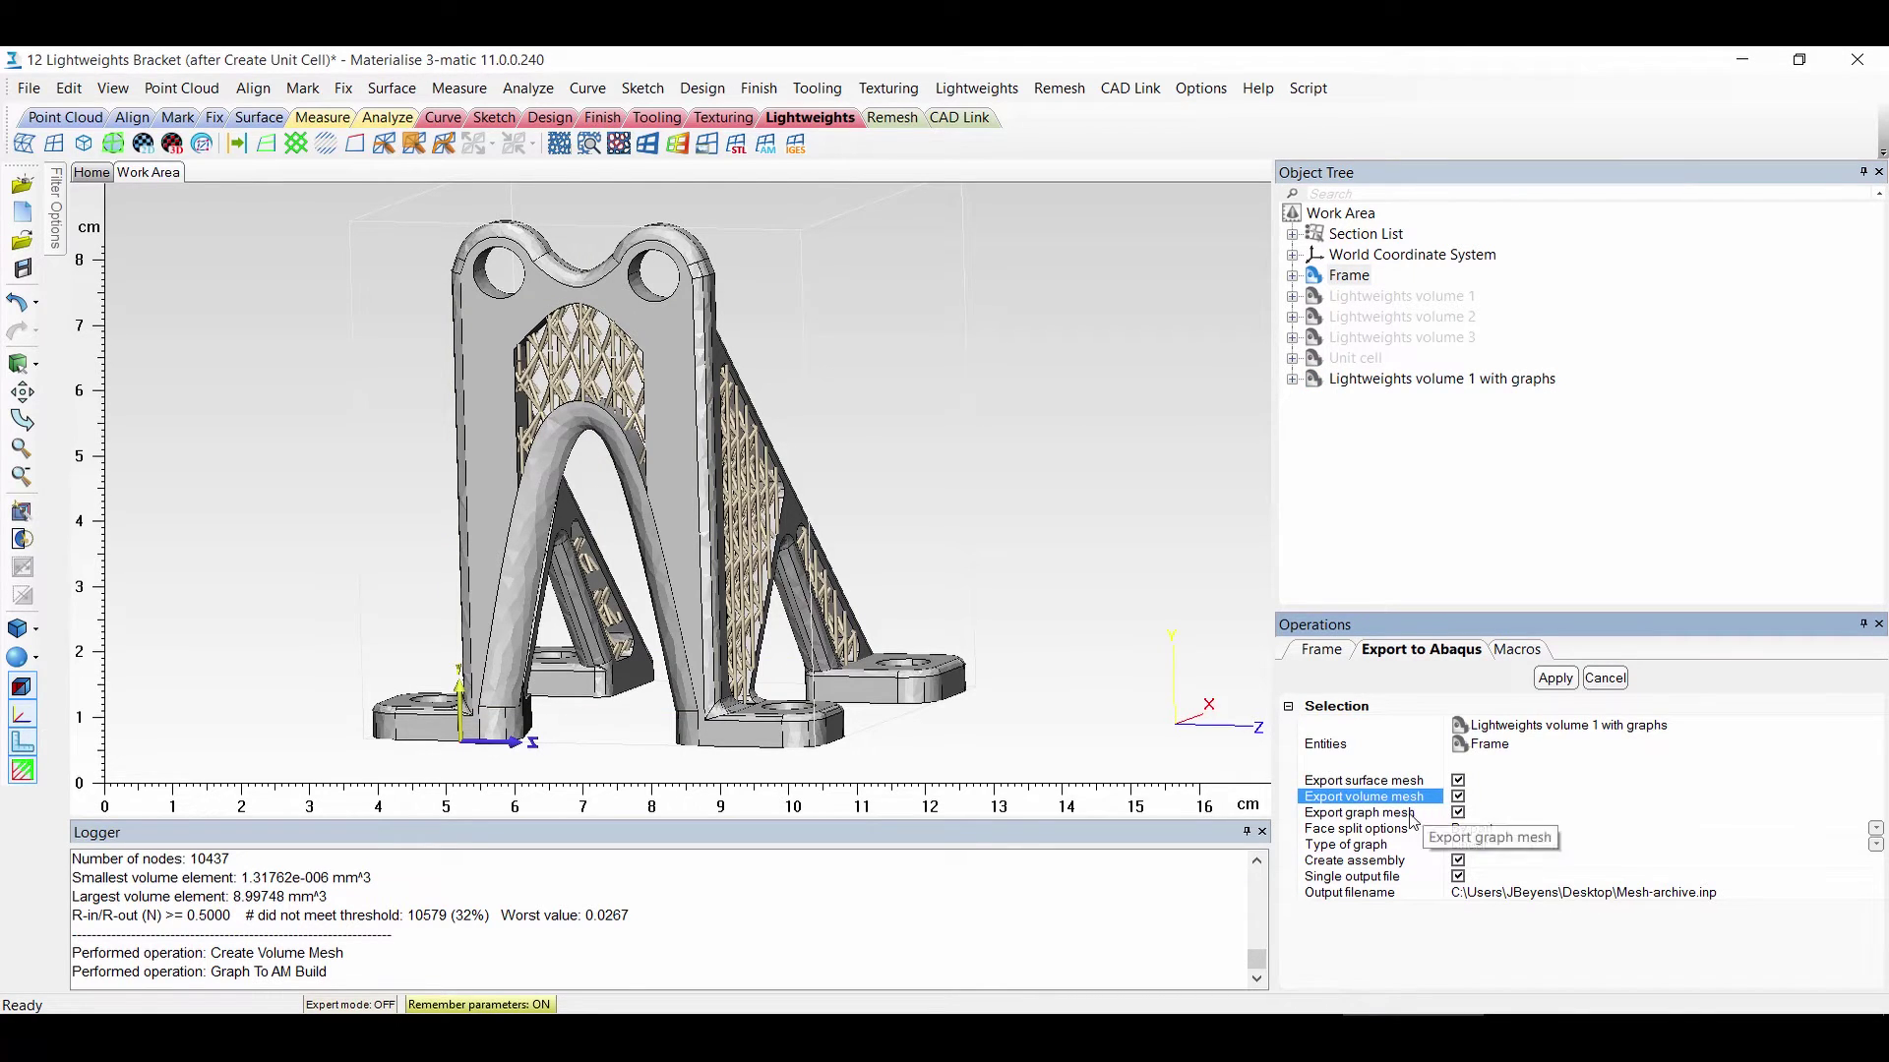
pyautogui.click(1473, 832)
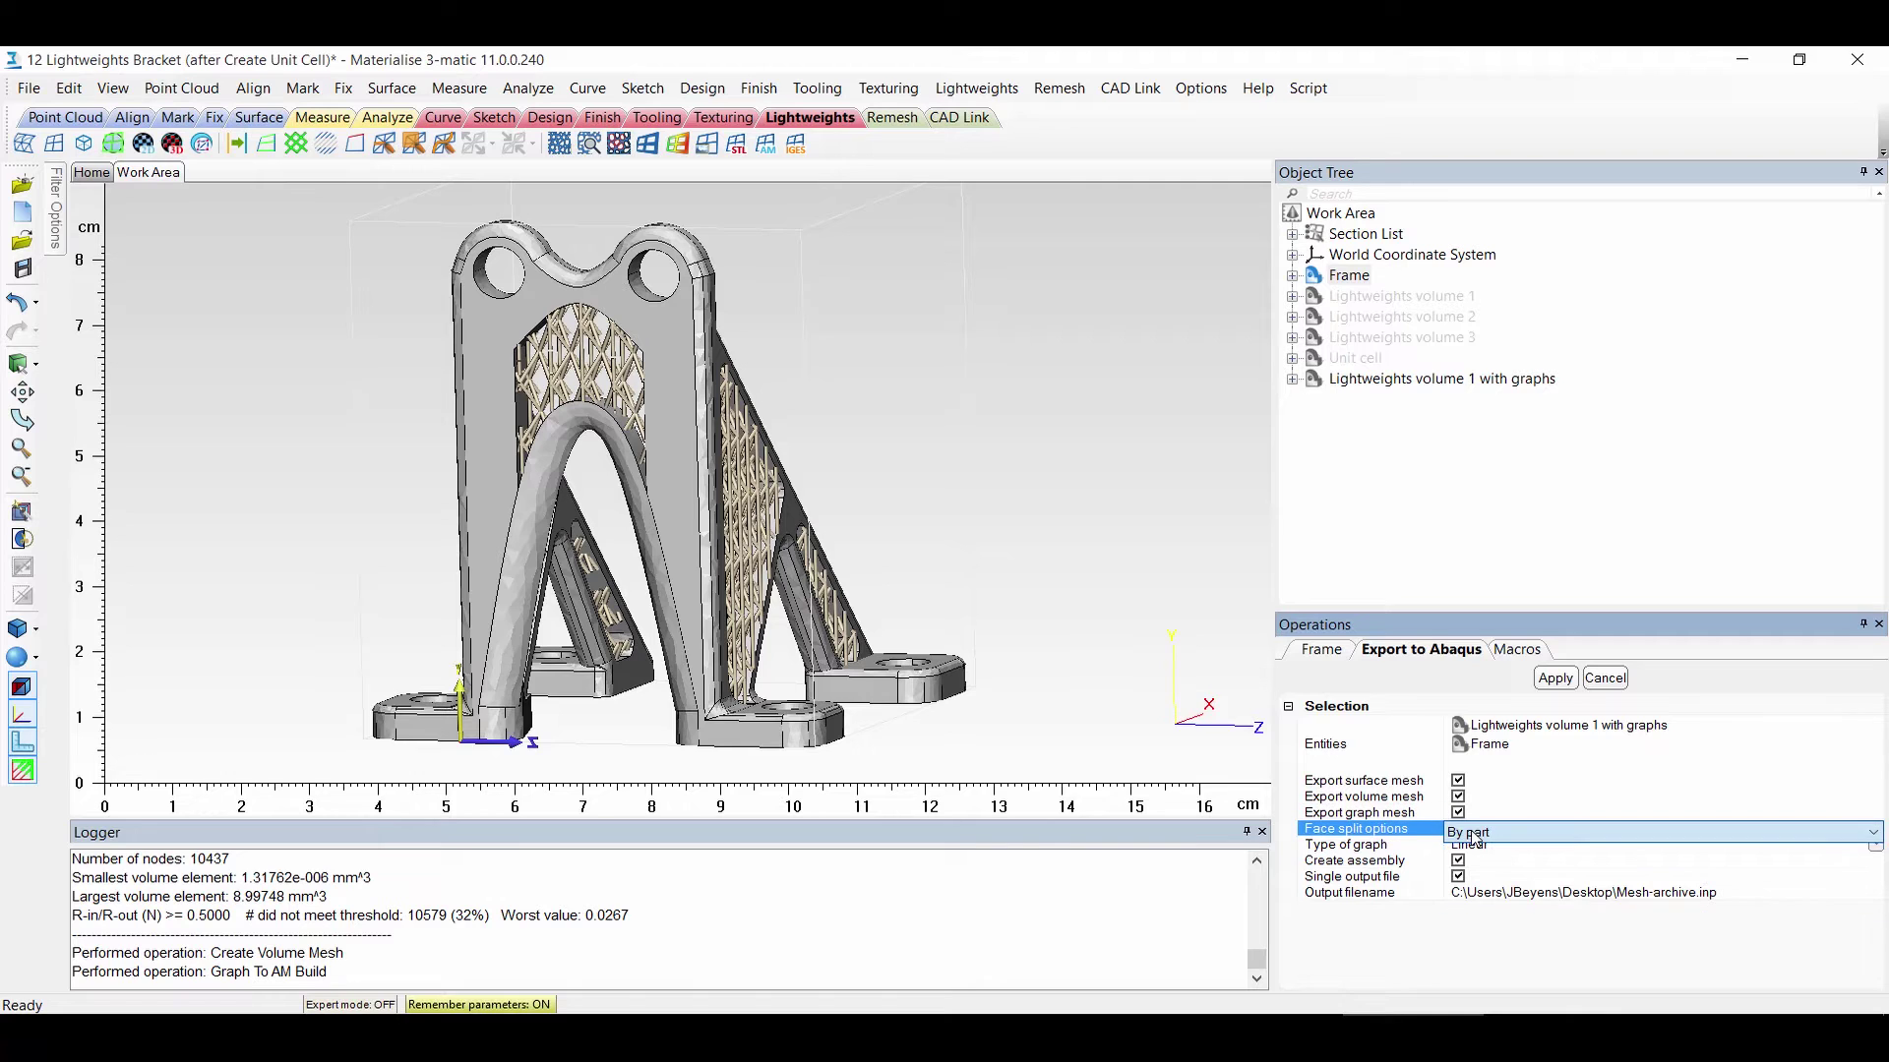
pyautogui.click(1476, 846)
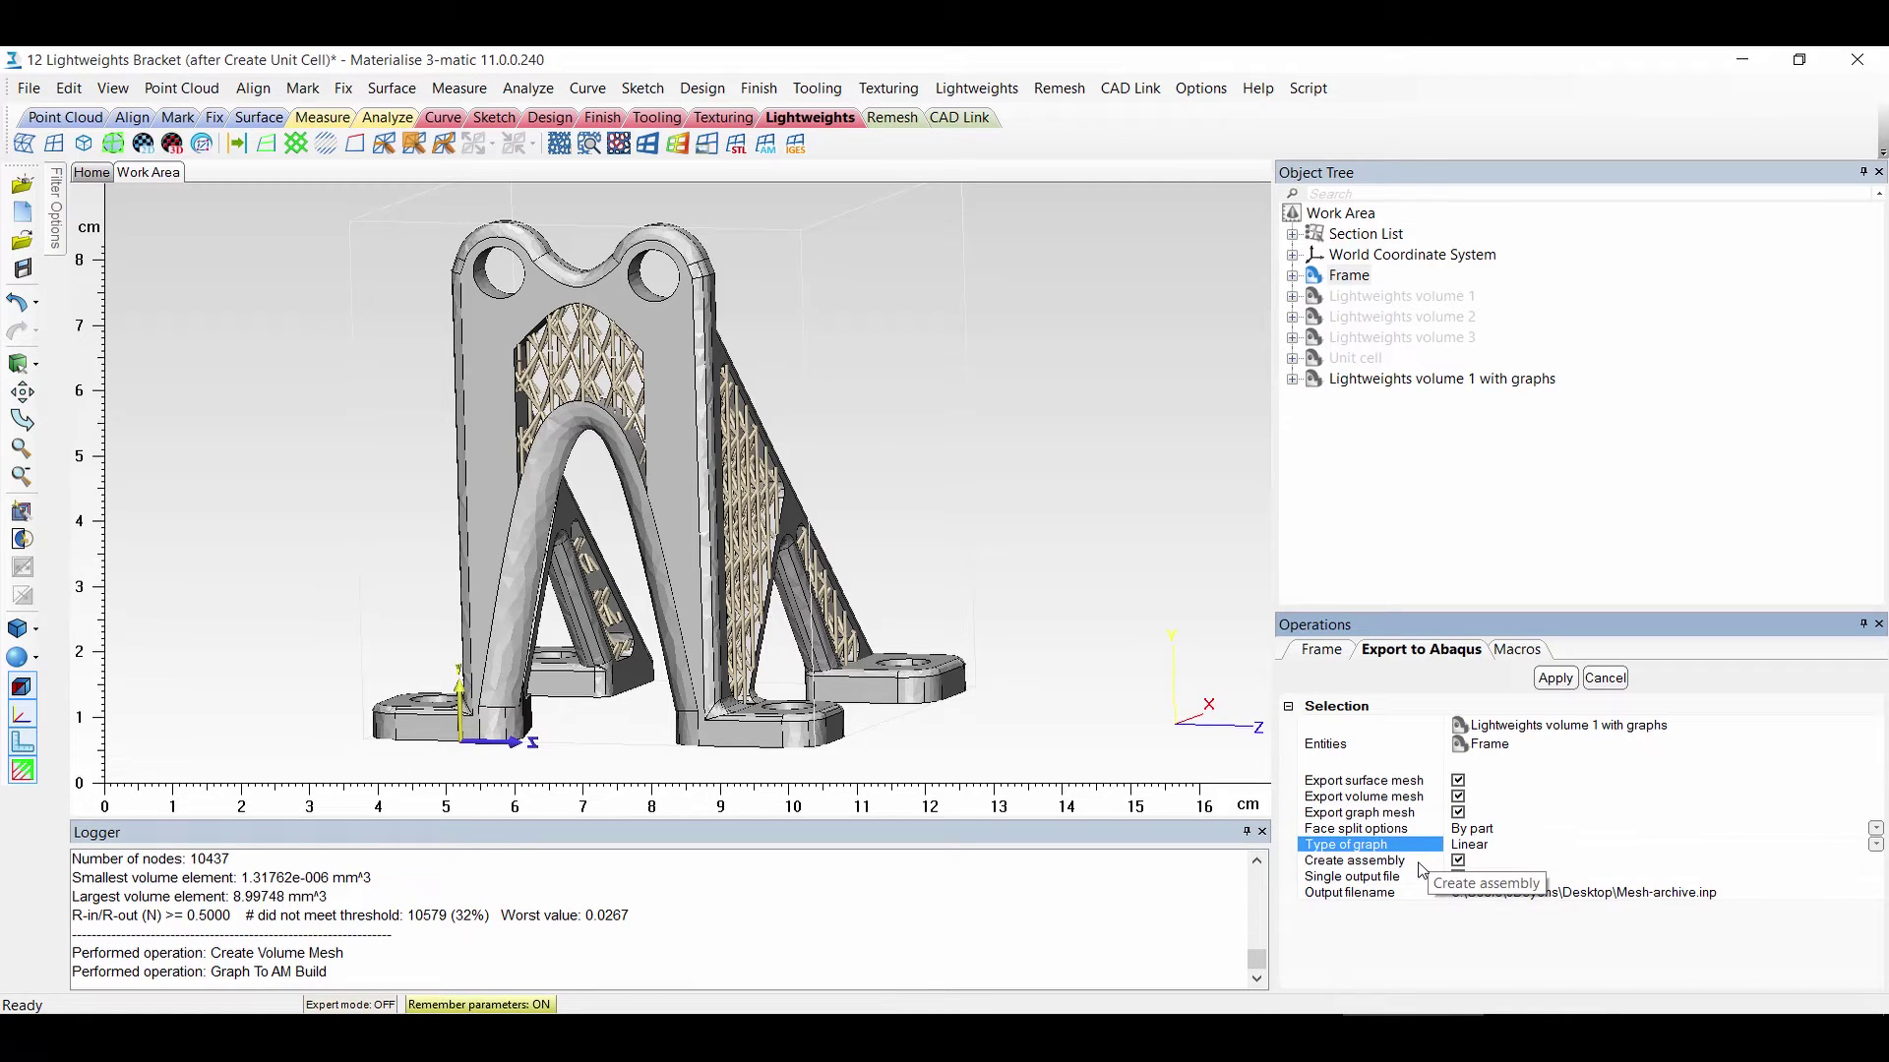
pyautogui.click(1457, 862)
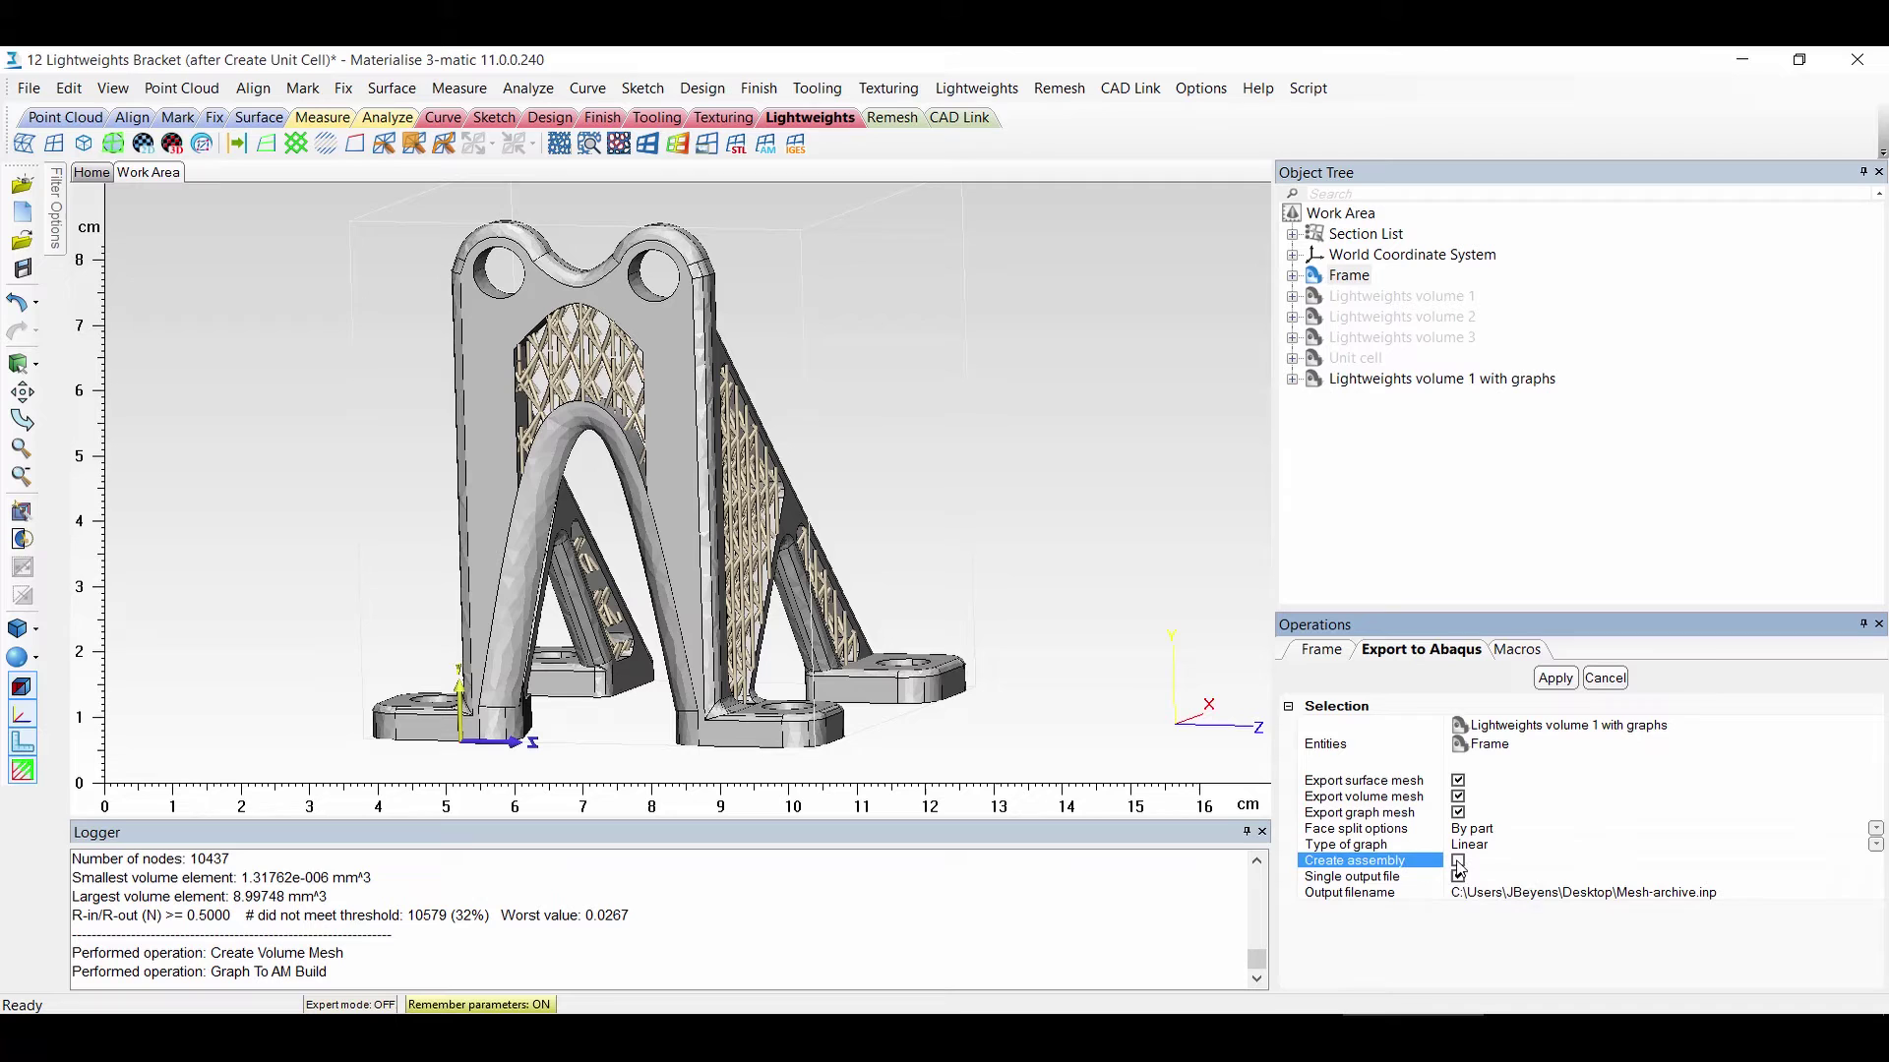
# Export to Mesh-archive.inp on the Desktop
pyautogui.click(1438, 892)
pyautogui.click(1434, 894)
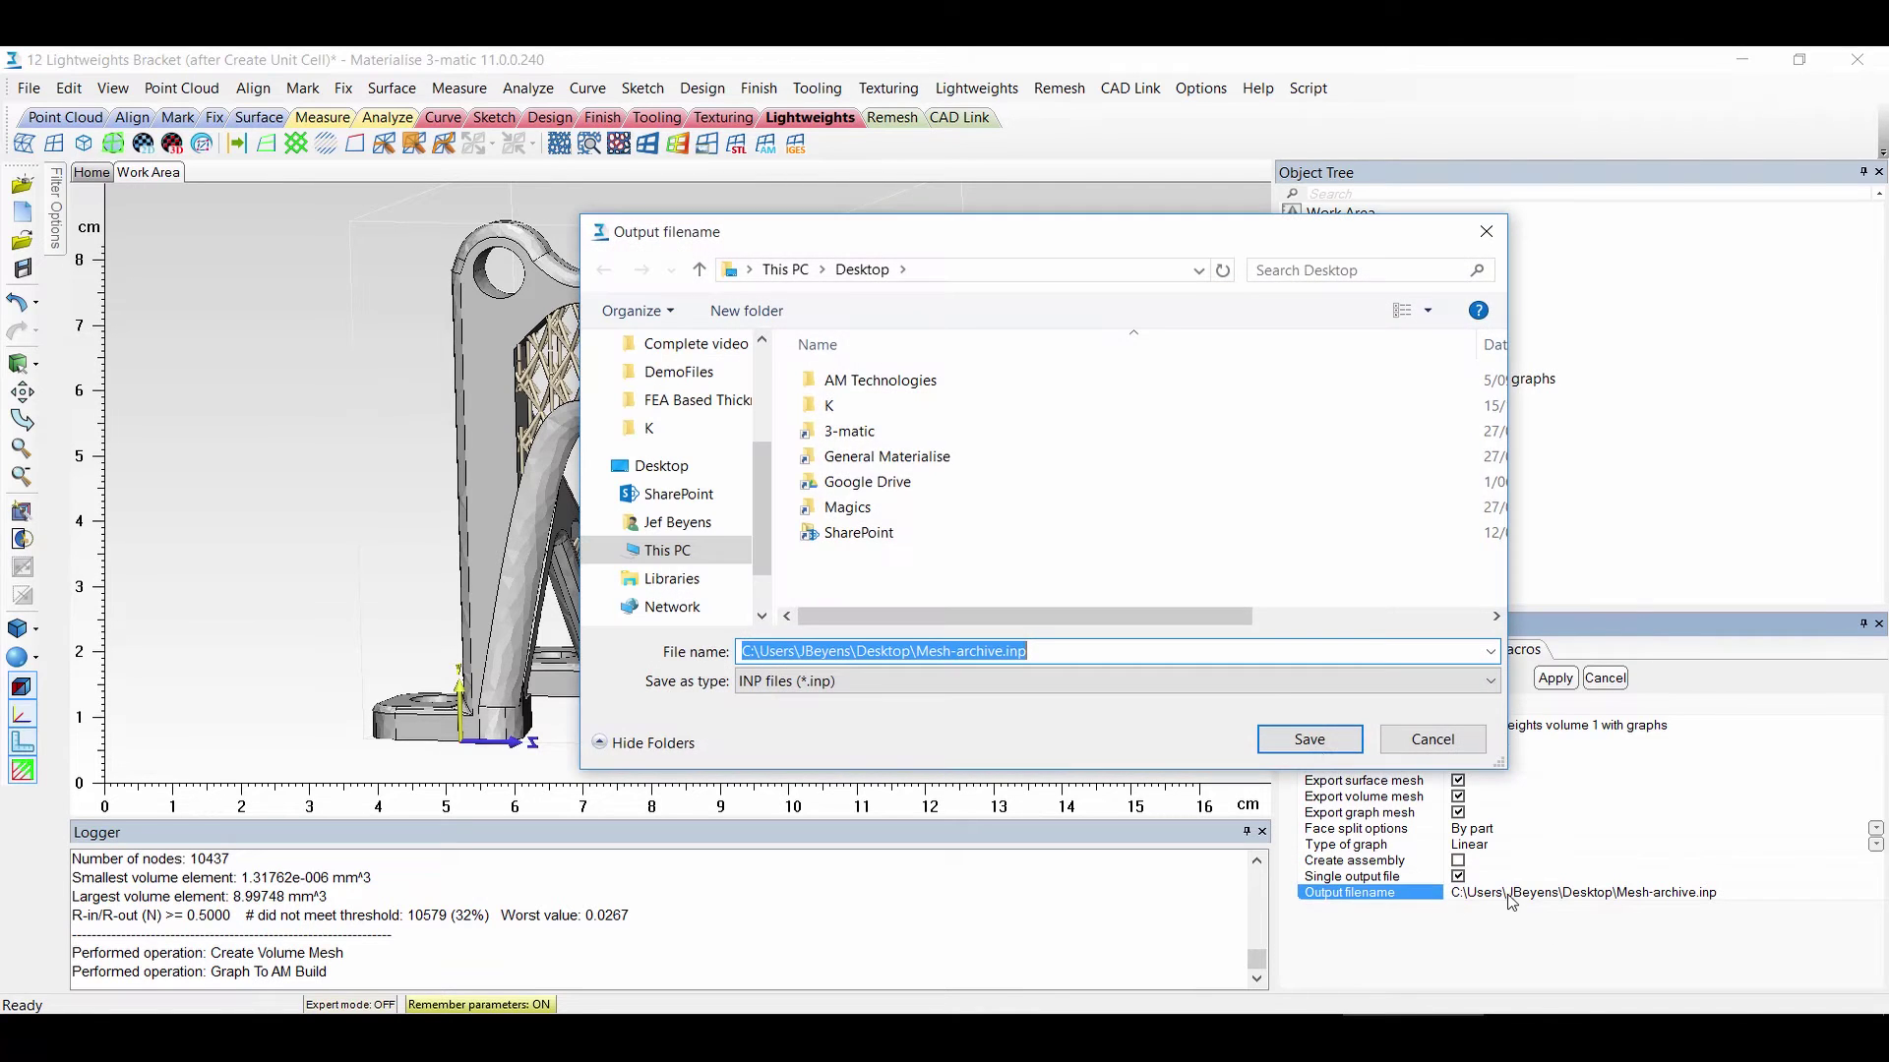
pyautogui.click(862, 270)
pyautogui.click(1309, 739)
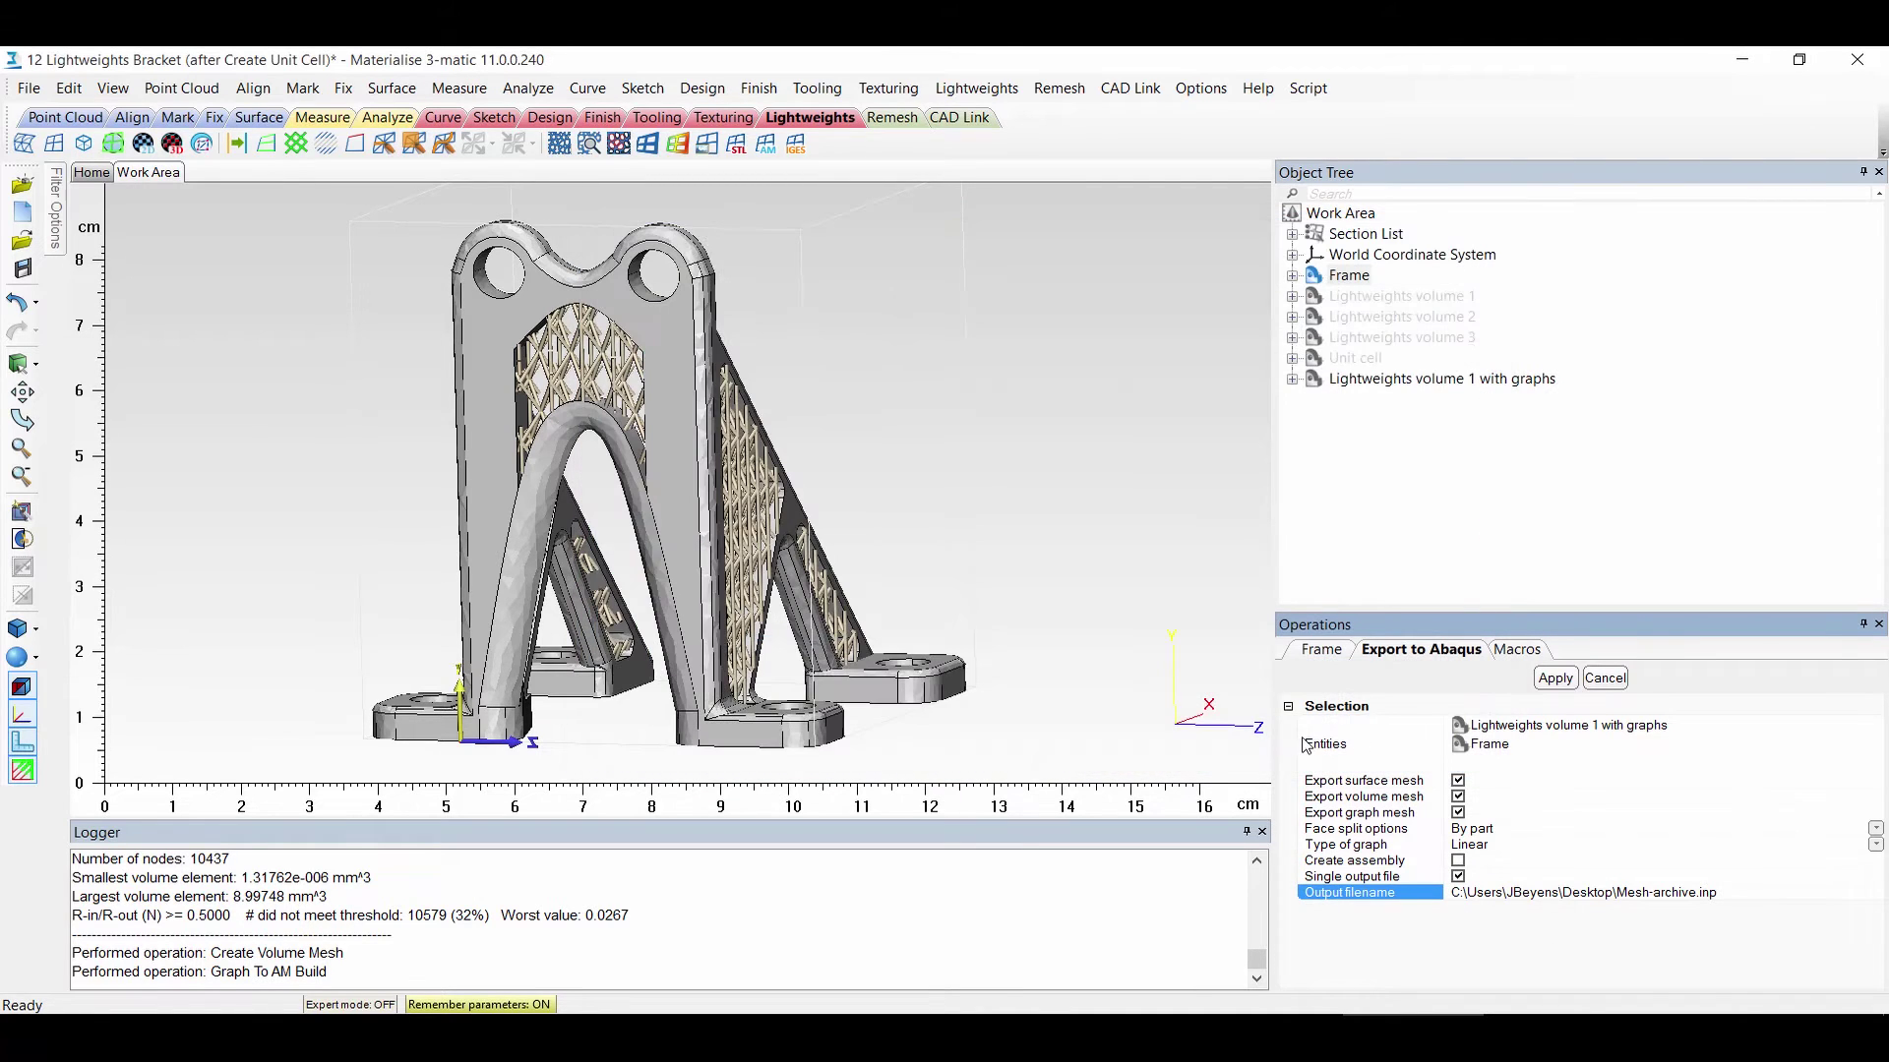
pyautogui.click(1544, 682)
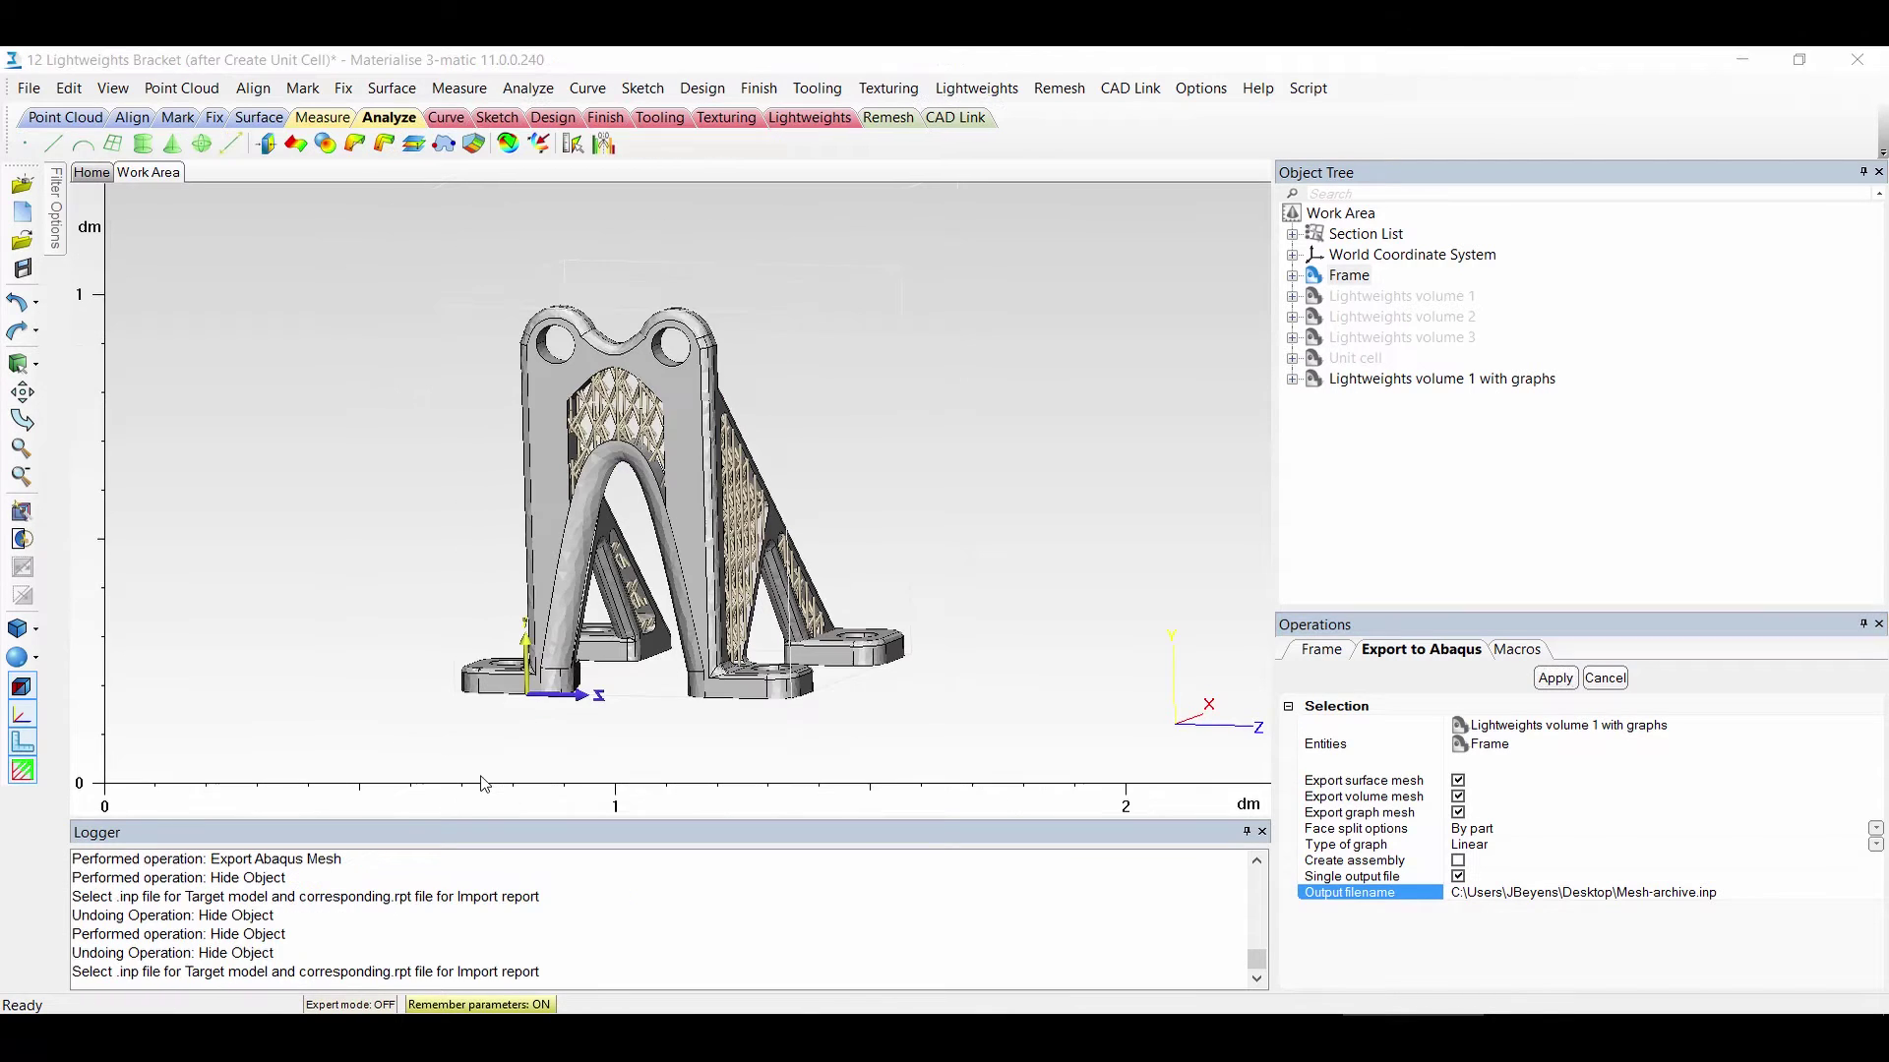
# Hide the Frame and the lattice volume
pyautogui.click(1358, 279)
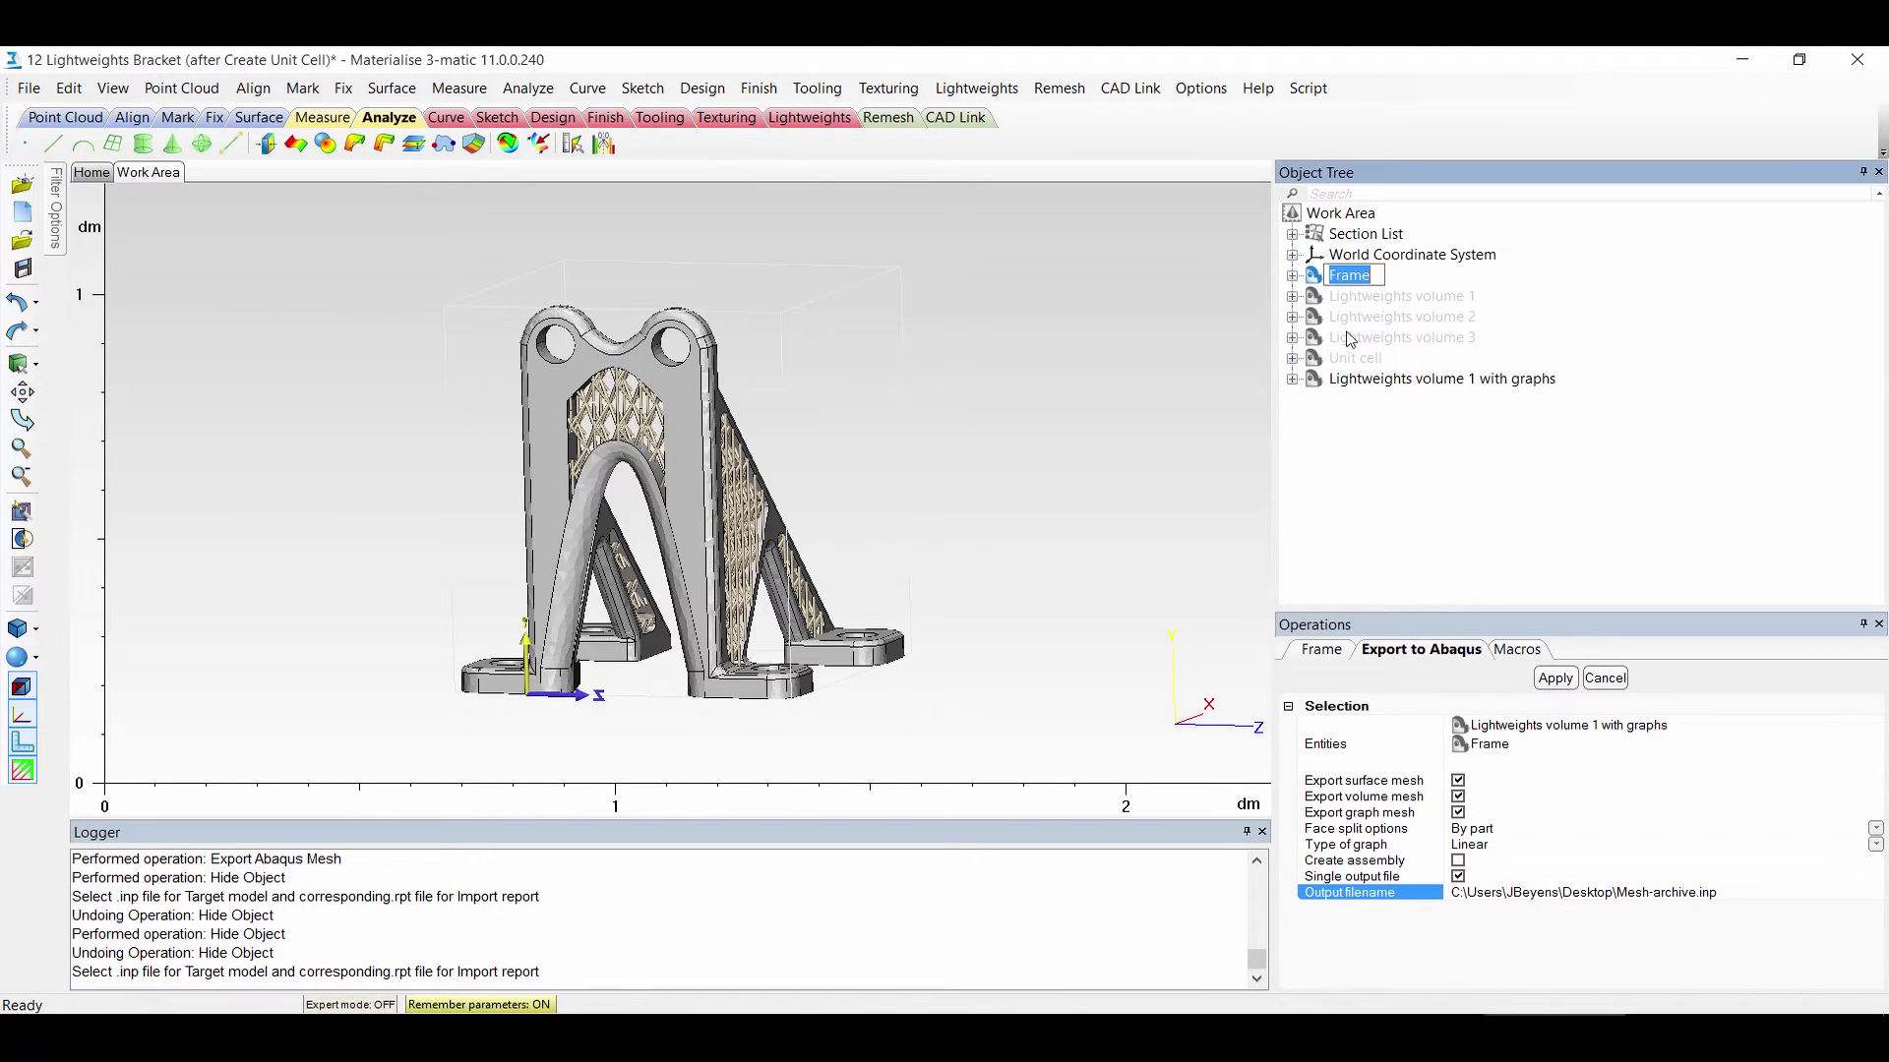
pyautogui.keyDown('ctrl'); pyautogui.click(1355, 384); pyautogui.keyUp('ctrl')
pyautogui.rightClick(1354, 385)
pyautogui.click(1413, 463)
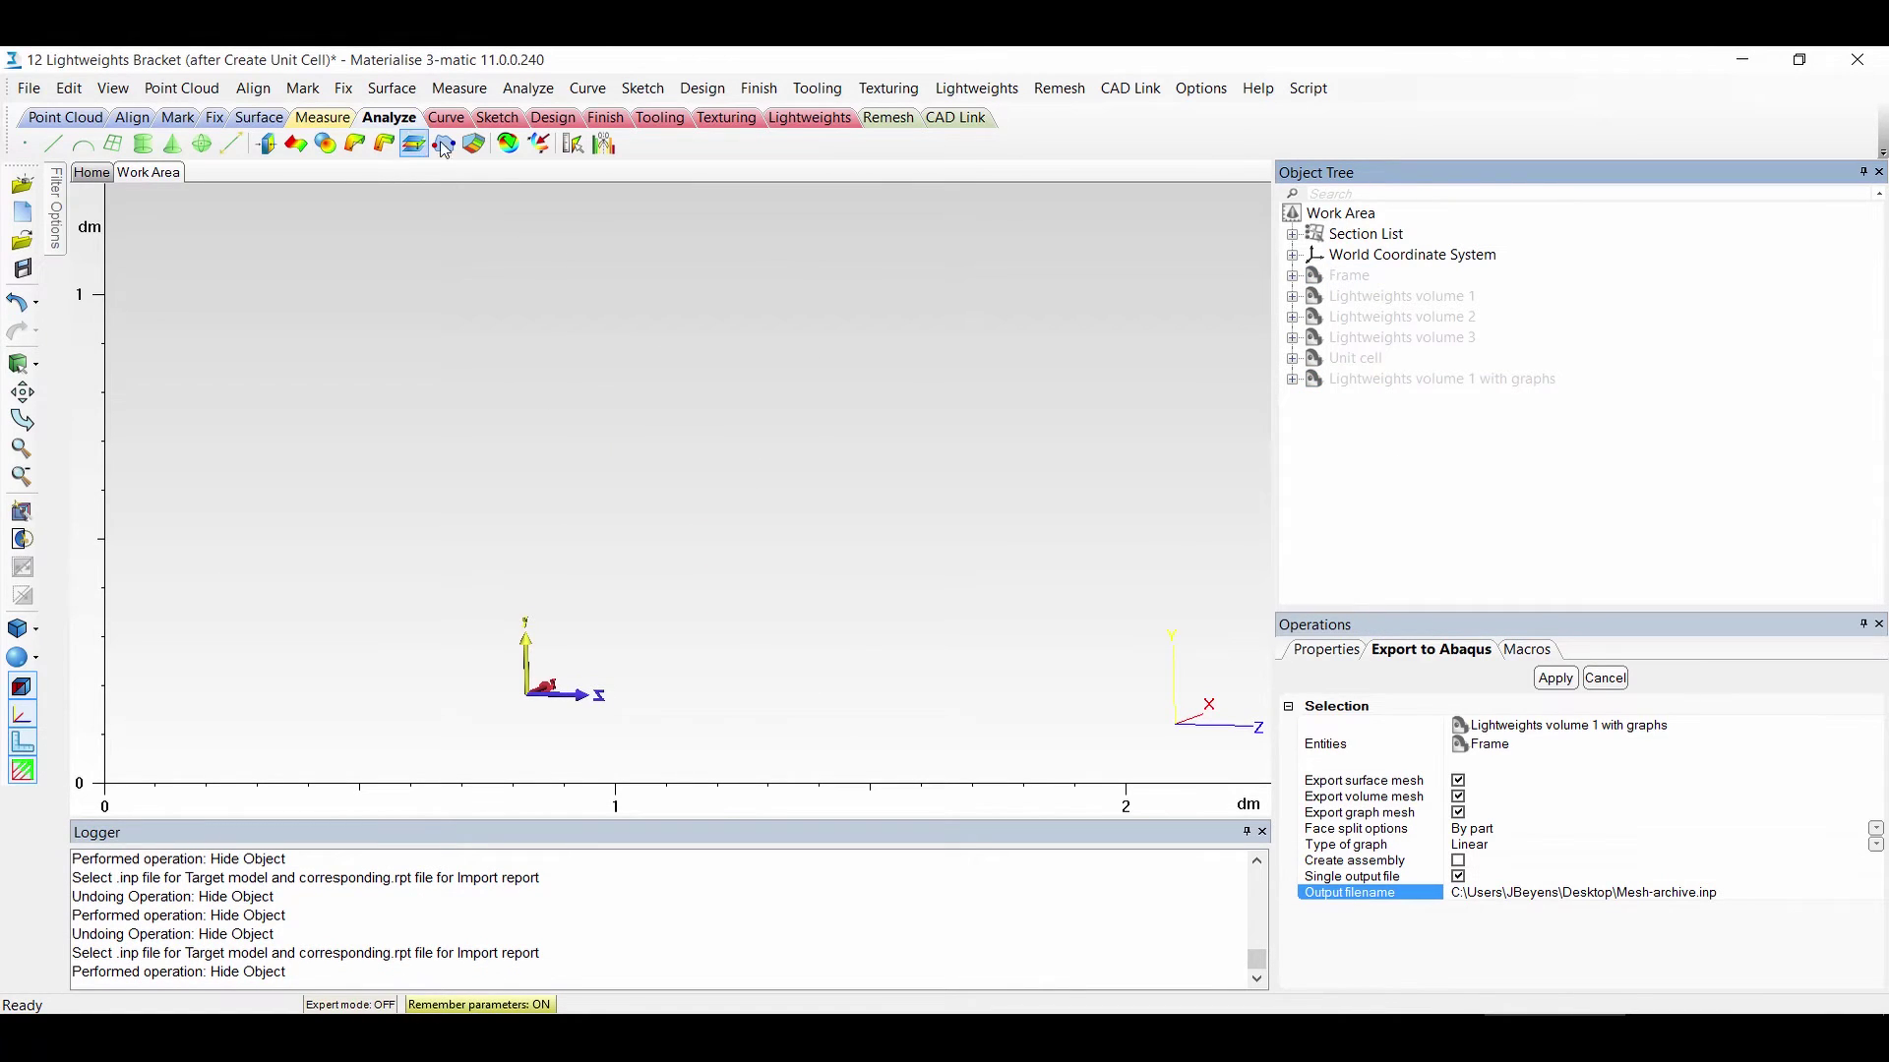
# Import FEA results from Demo_Bracket.inp with the Demo_Bracket.rpt report
pyautogui.click(509, 143)
pyautogui.click(1316, 729)
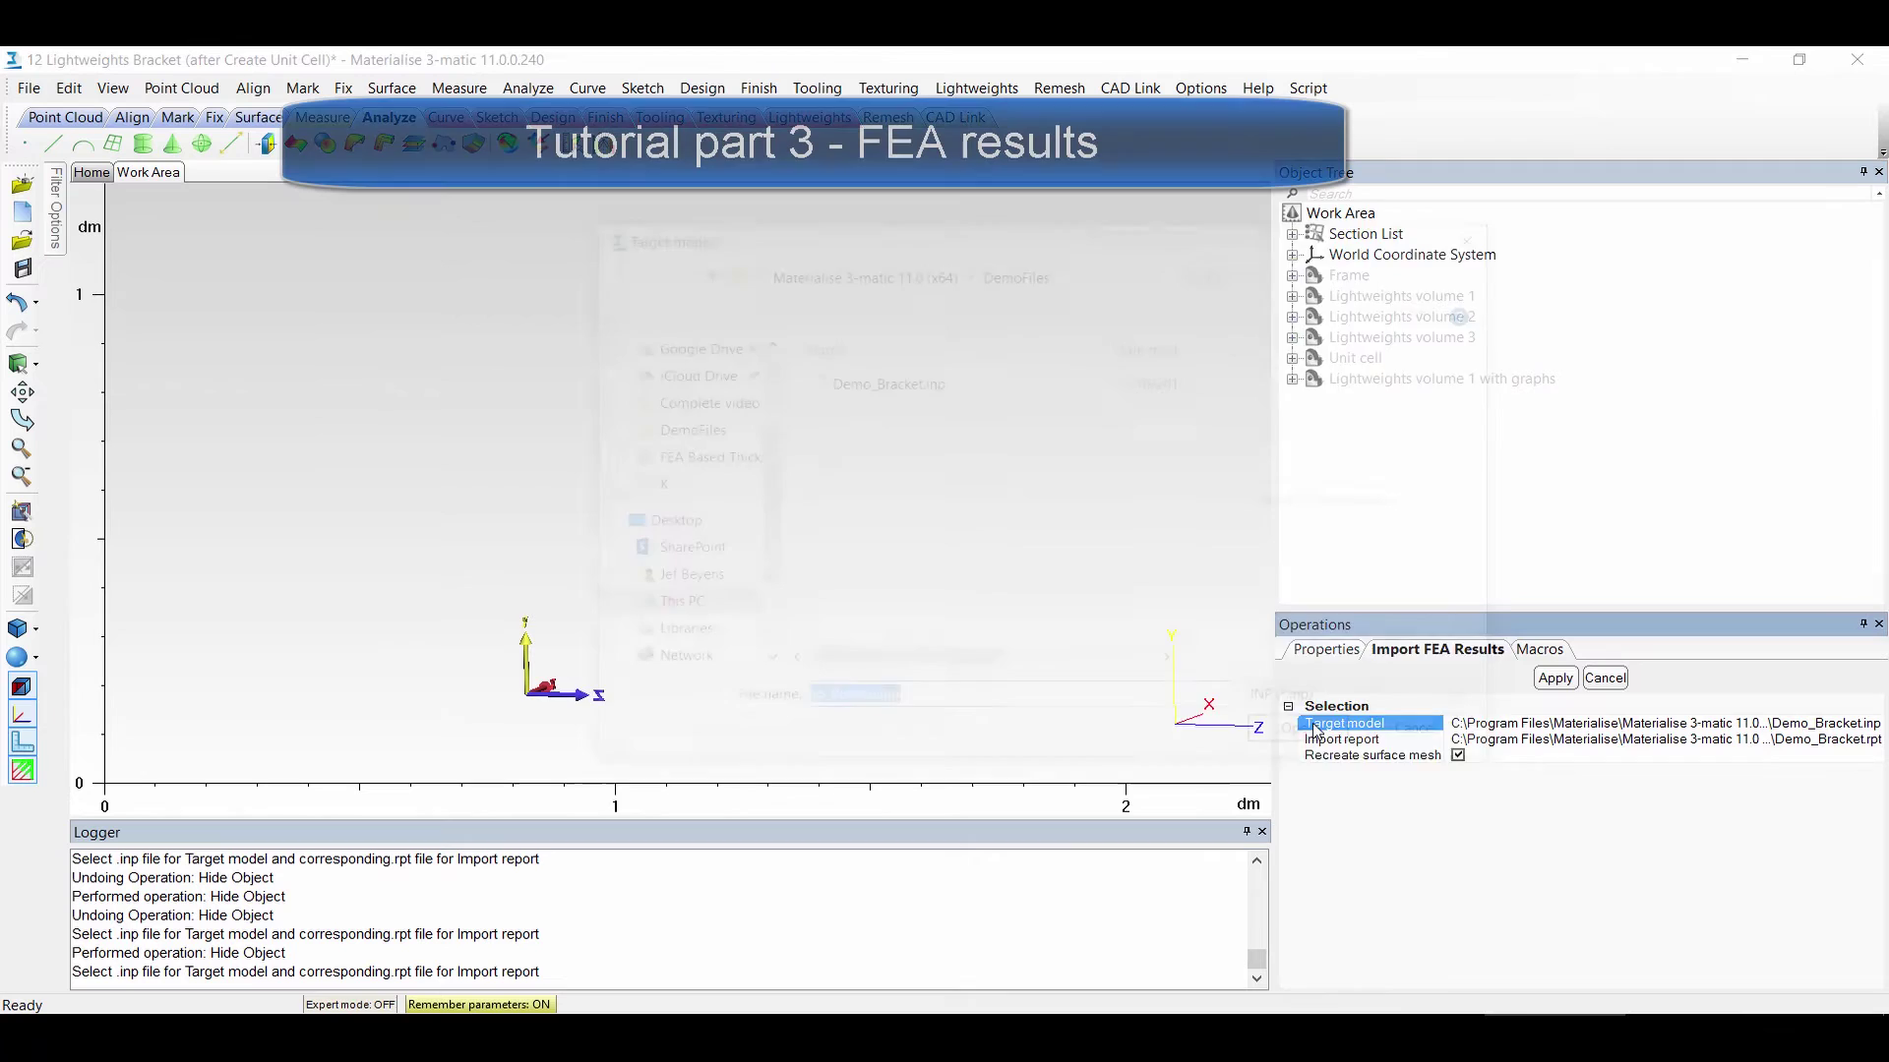
pyautogui.click(894, 386)
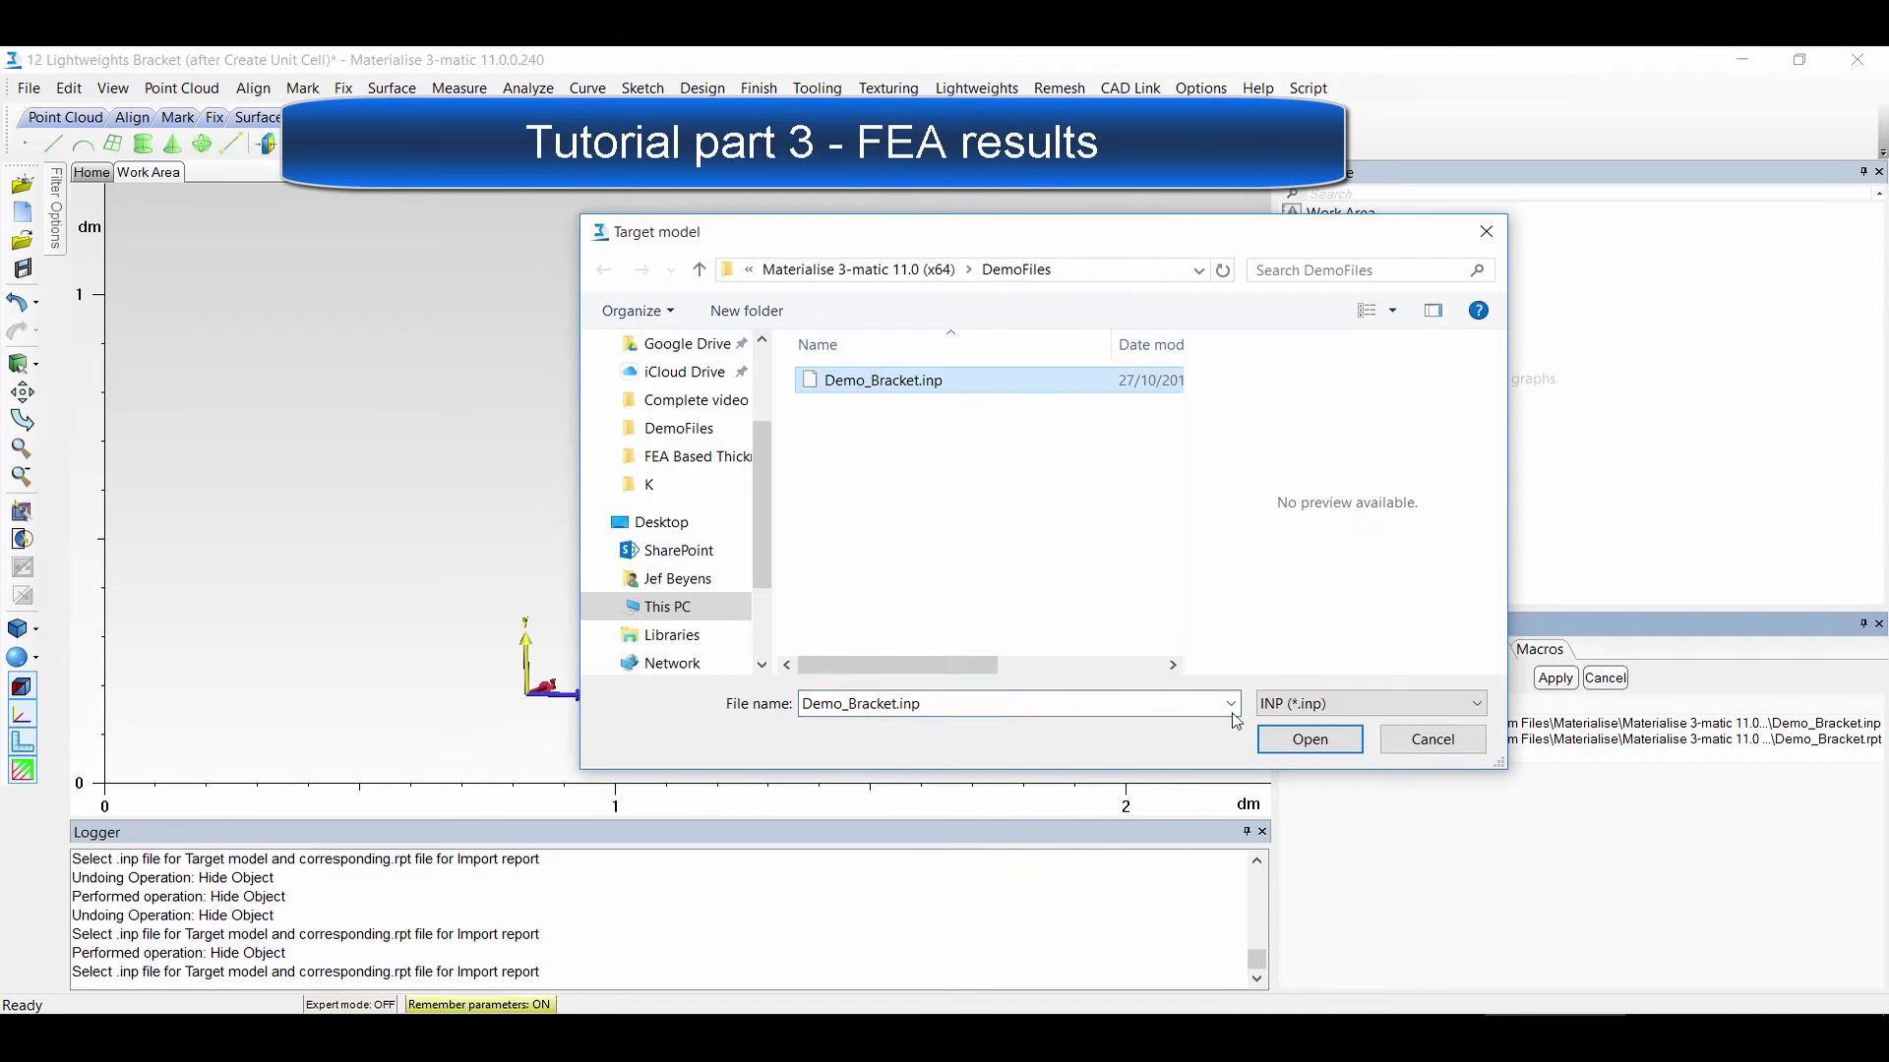
pyautogui.click(1310, 739)
pyautogui.click(1317, 739)
pyautogui.click(995, 379)
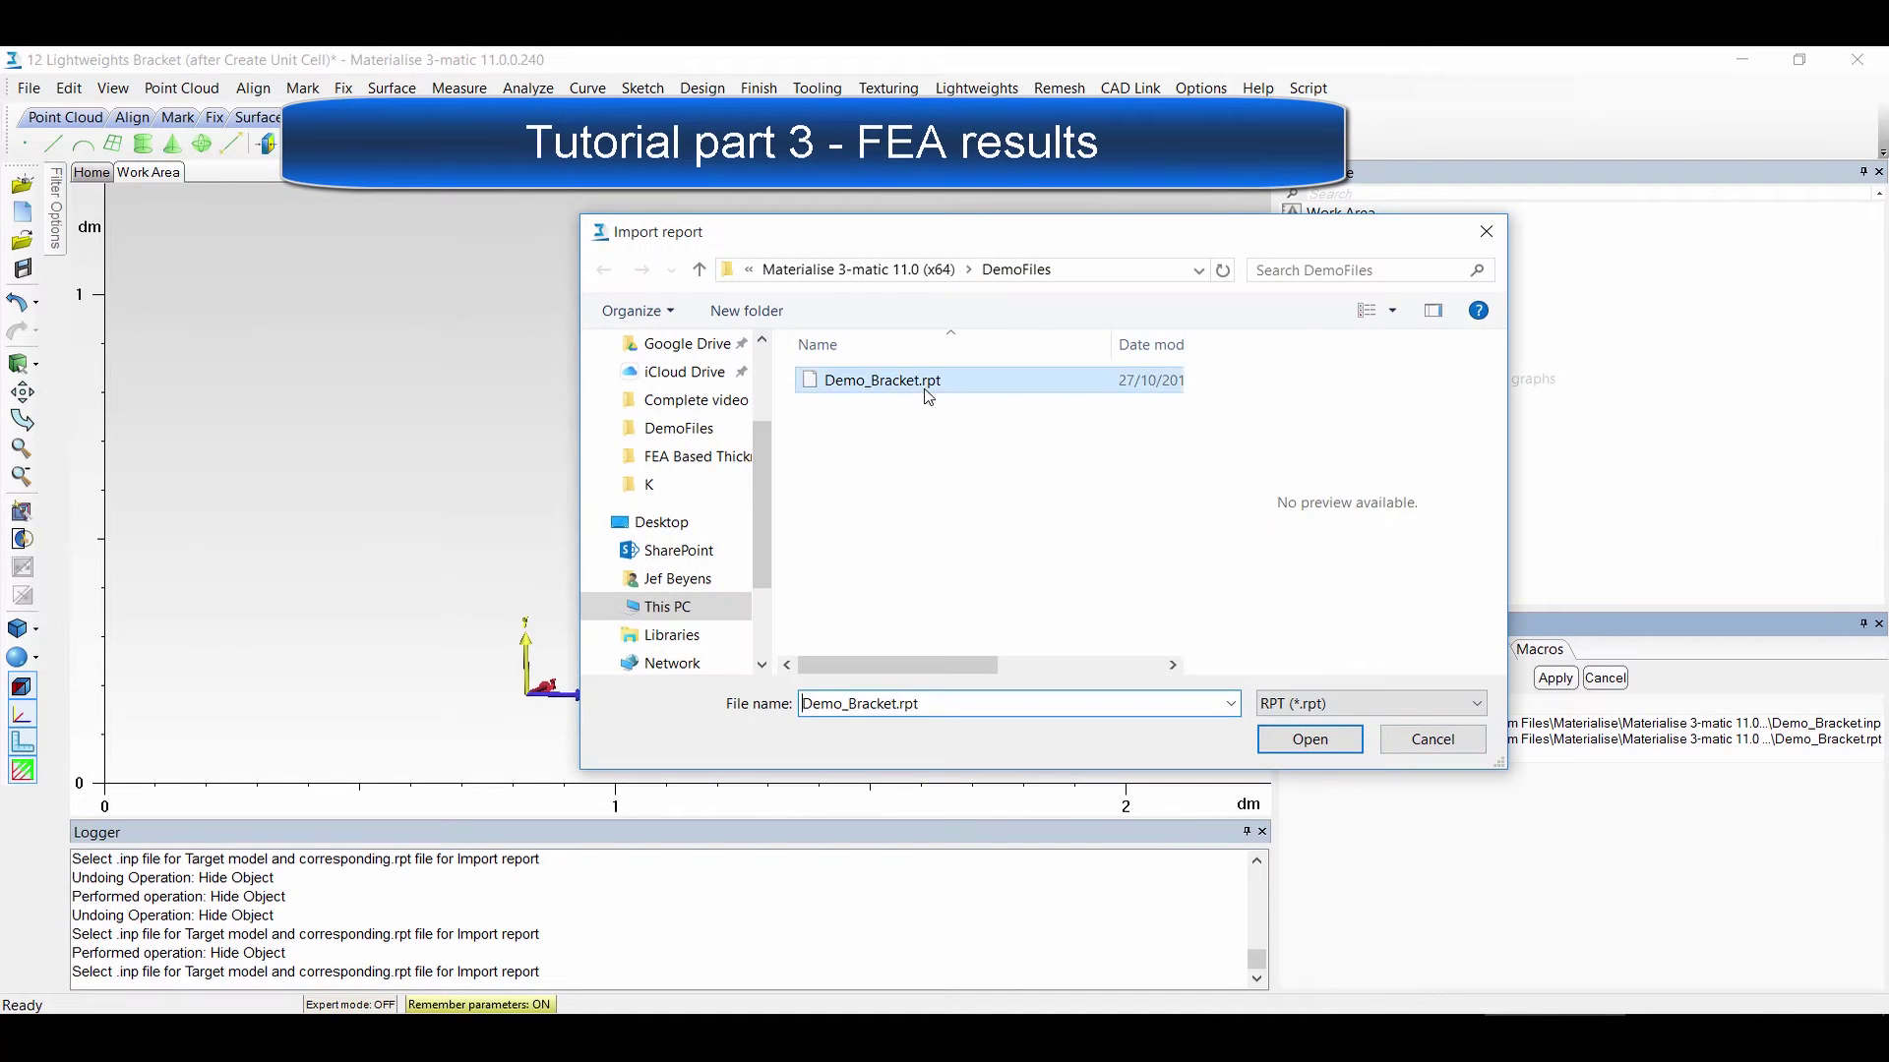
pyautogui.click(1310, 739)
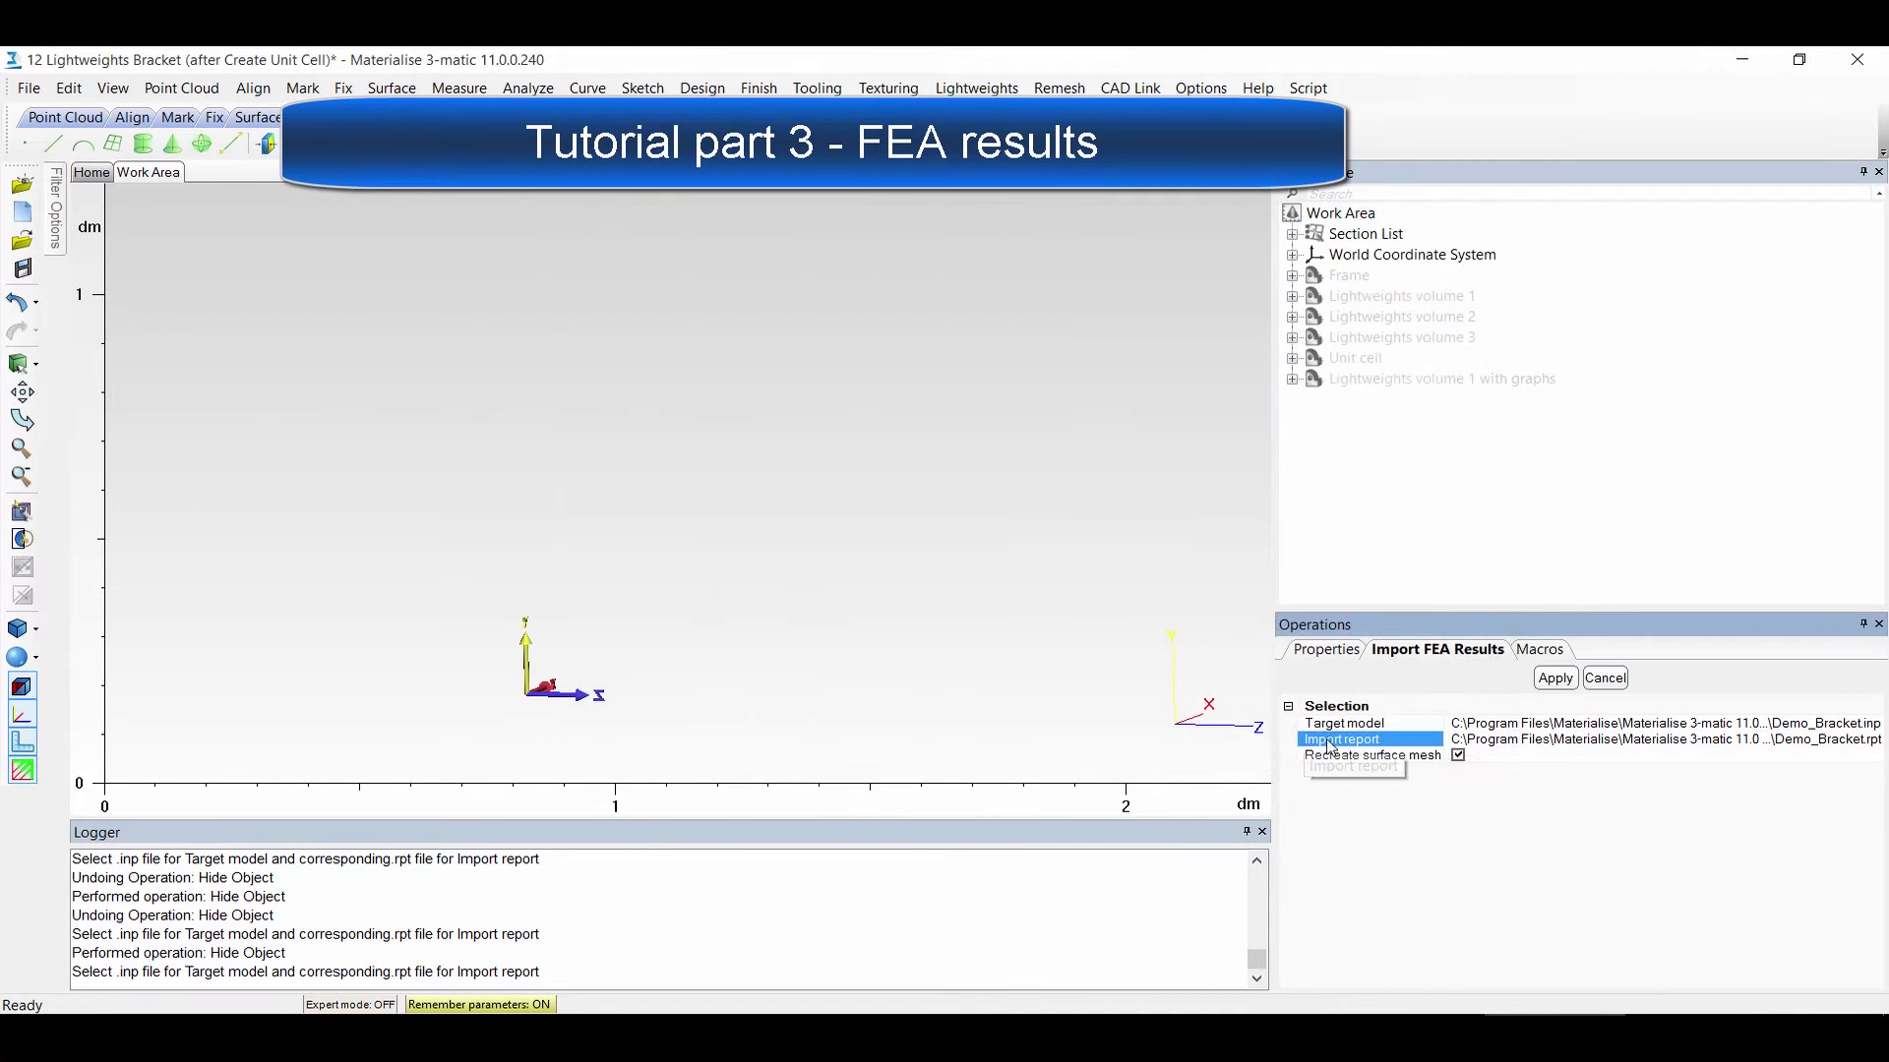
pyautogui.click(1557, 679)
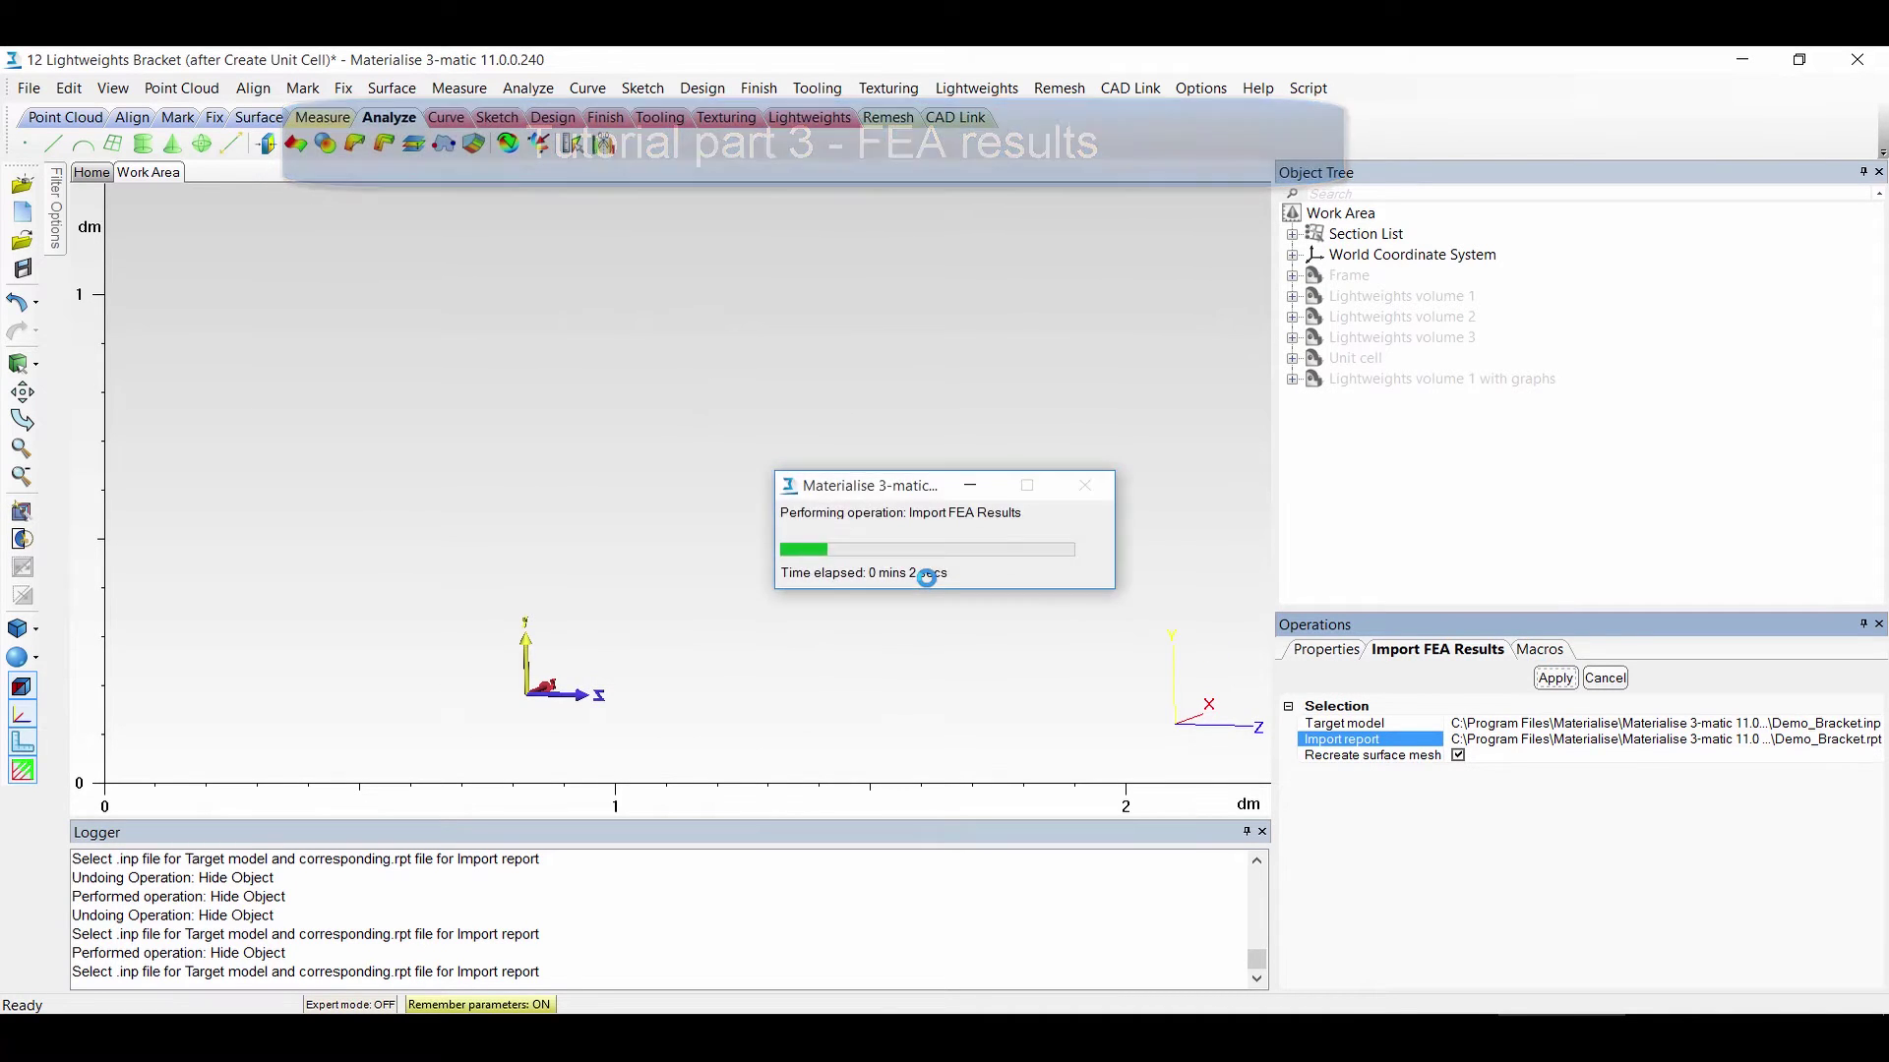
# Show the Average Values - Graph from Demo_Bracket's Analysis List as a stress map
pyautogui.scroll(5, 777, 605)
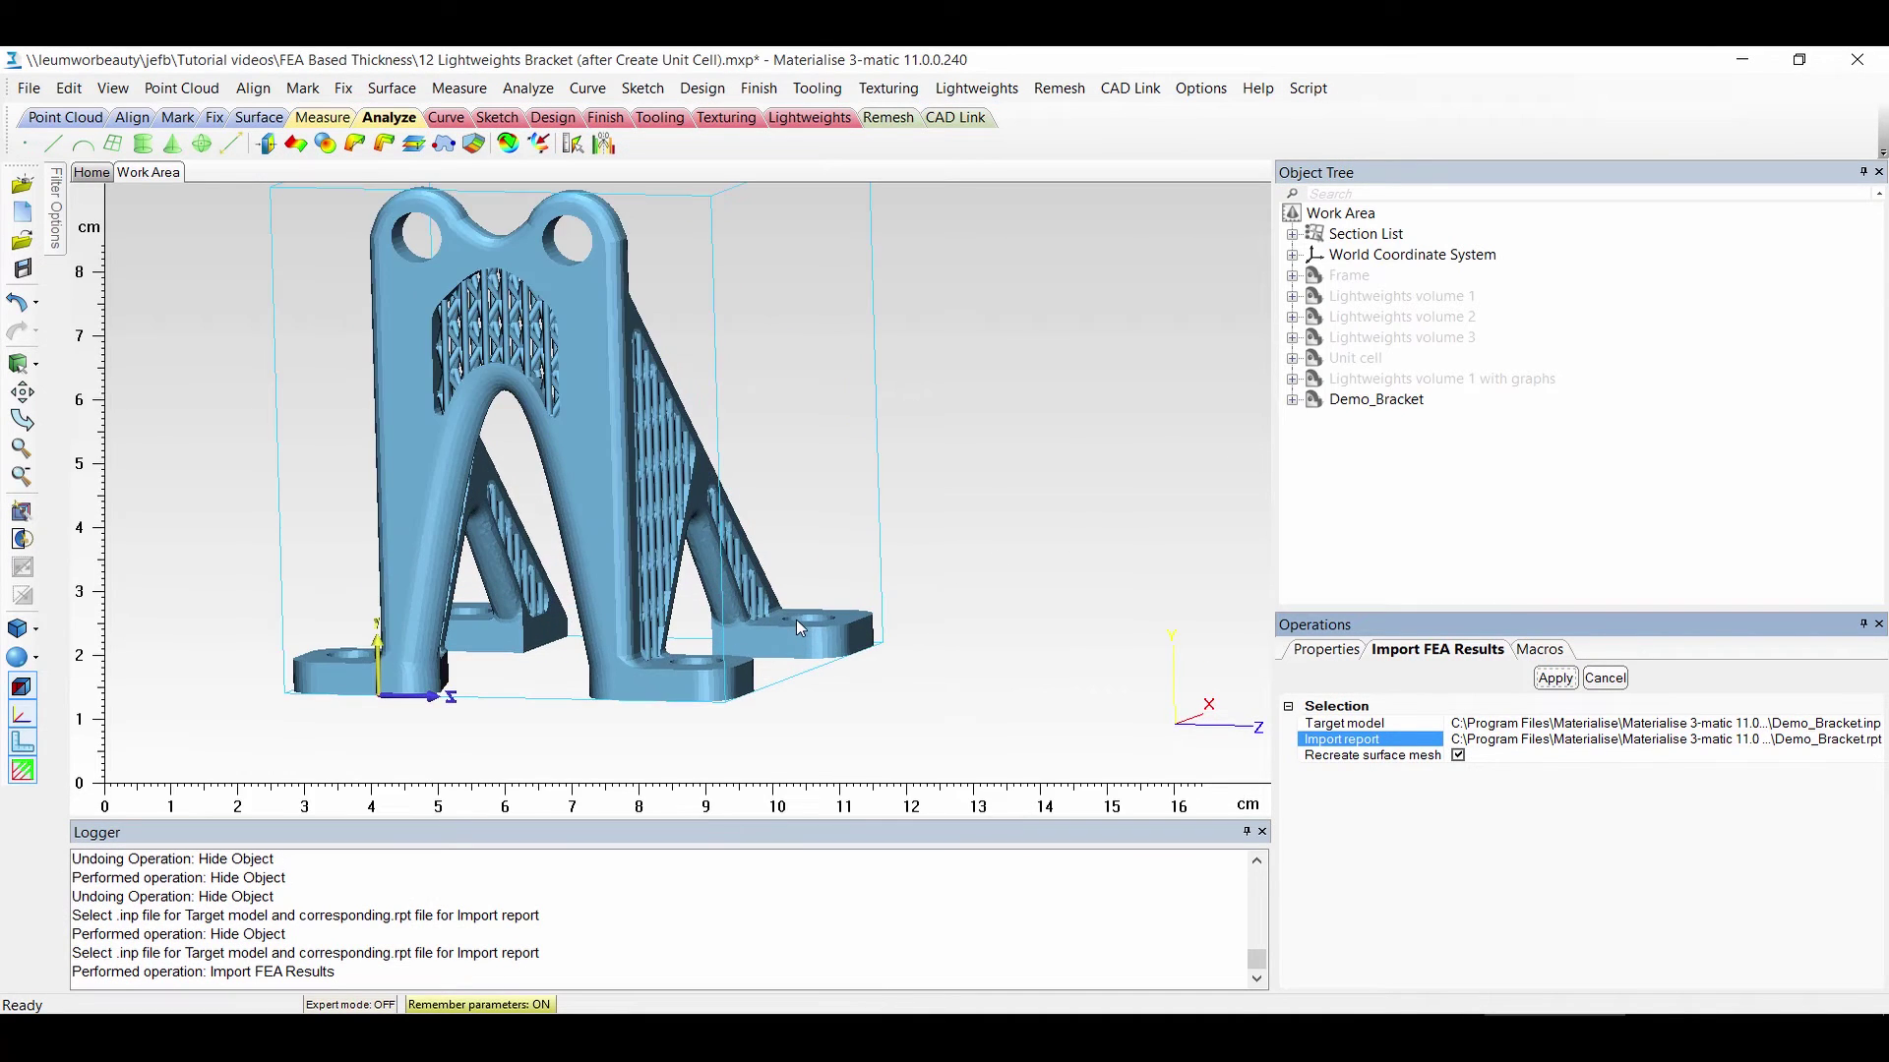
pyautogui.scroll(-2, 854, 576)
pyautogui.moveTo(846, 578); pyautogui.dragTo(1273, 508, button='right')
pyautogui.click(1292, 399)
pyautogui.click(1315, 483)
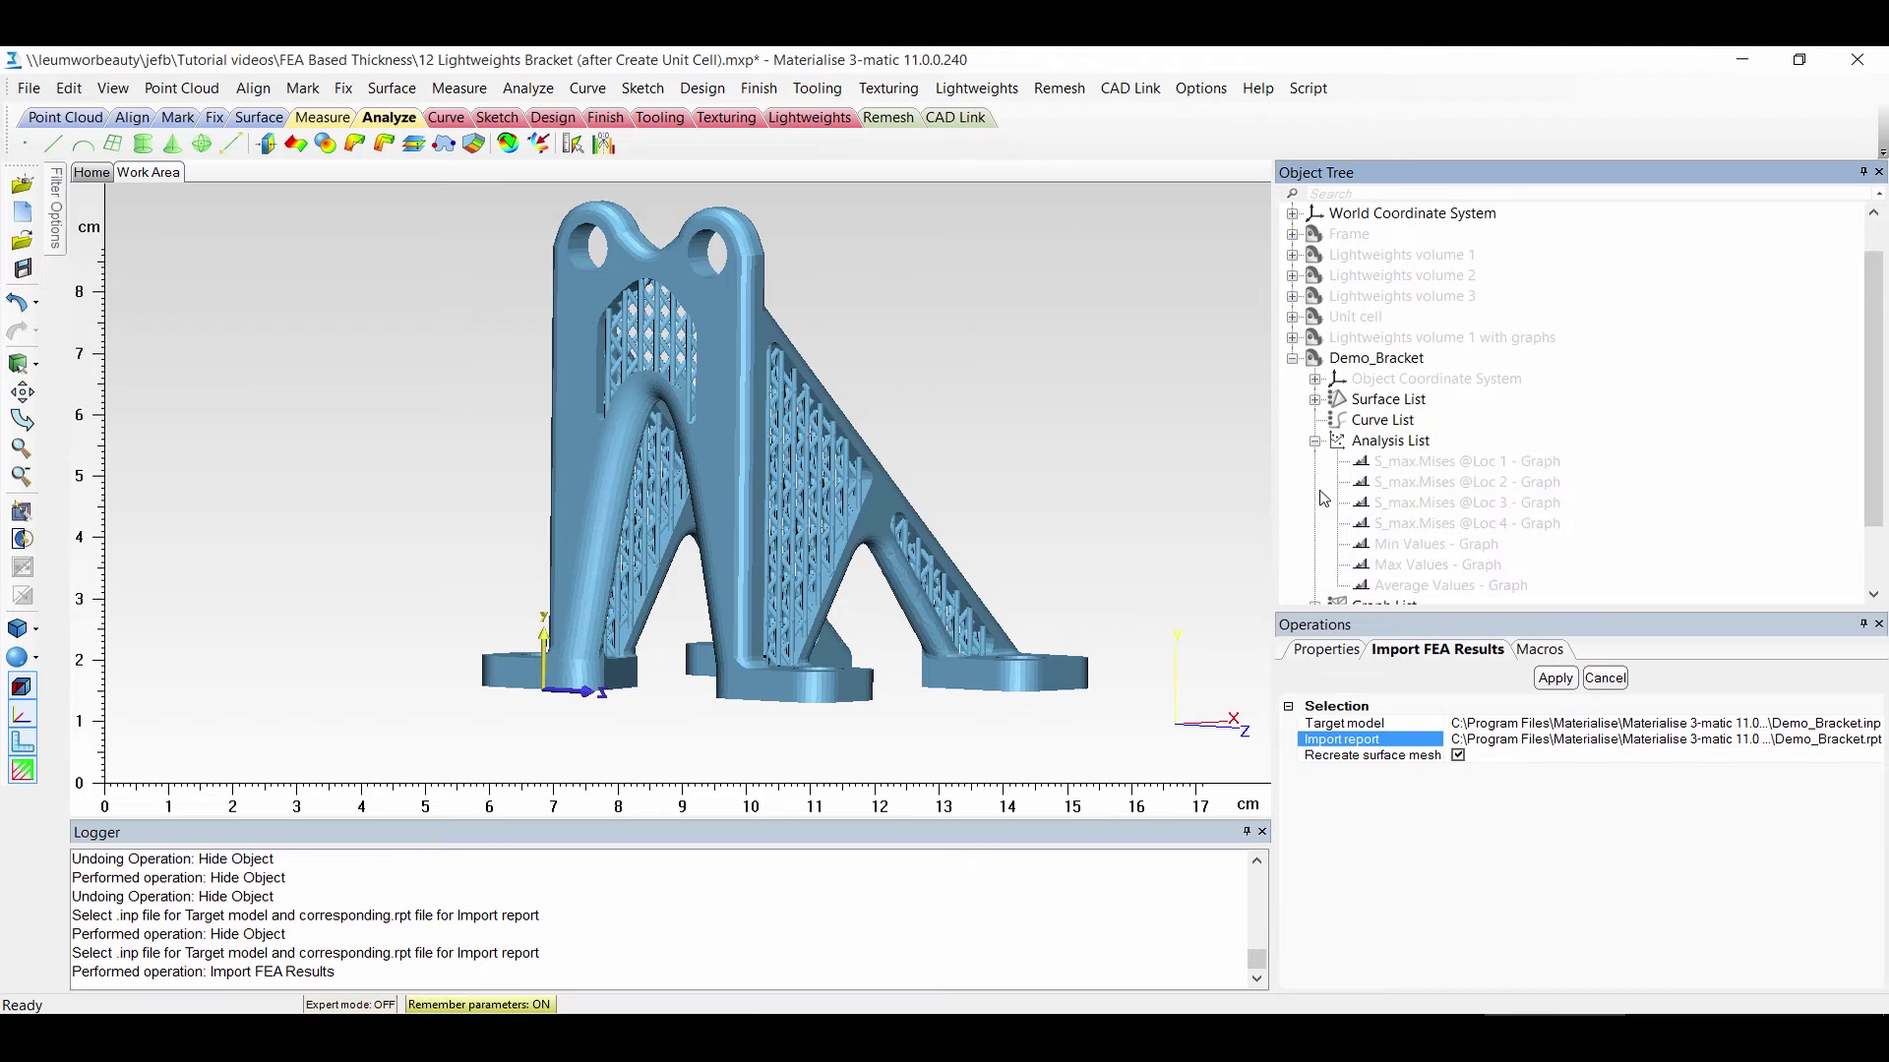
pyautogui.rightClick(1429, 597)
pyautogui.click(1456, 649)
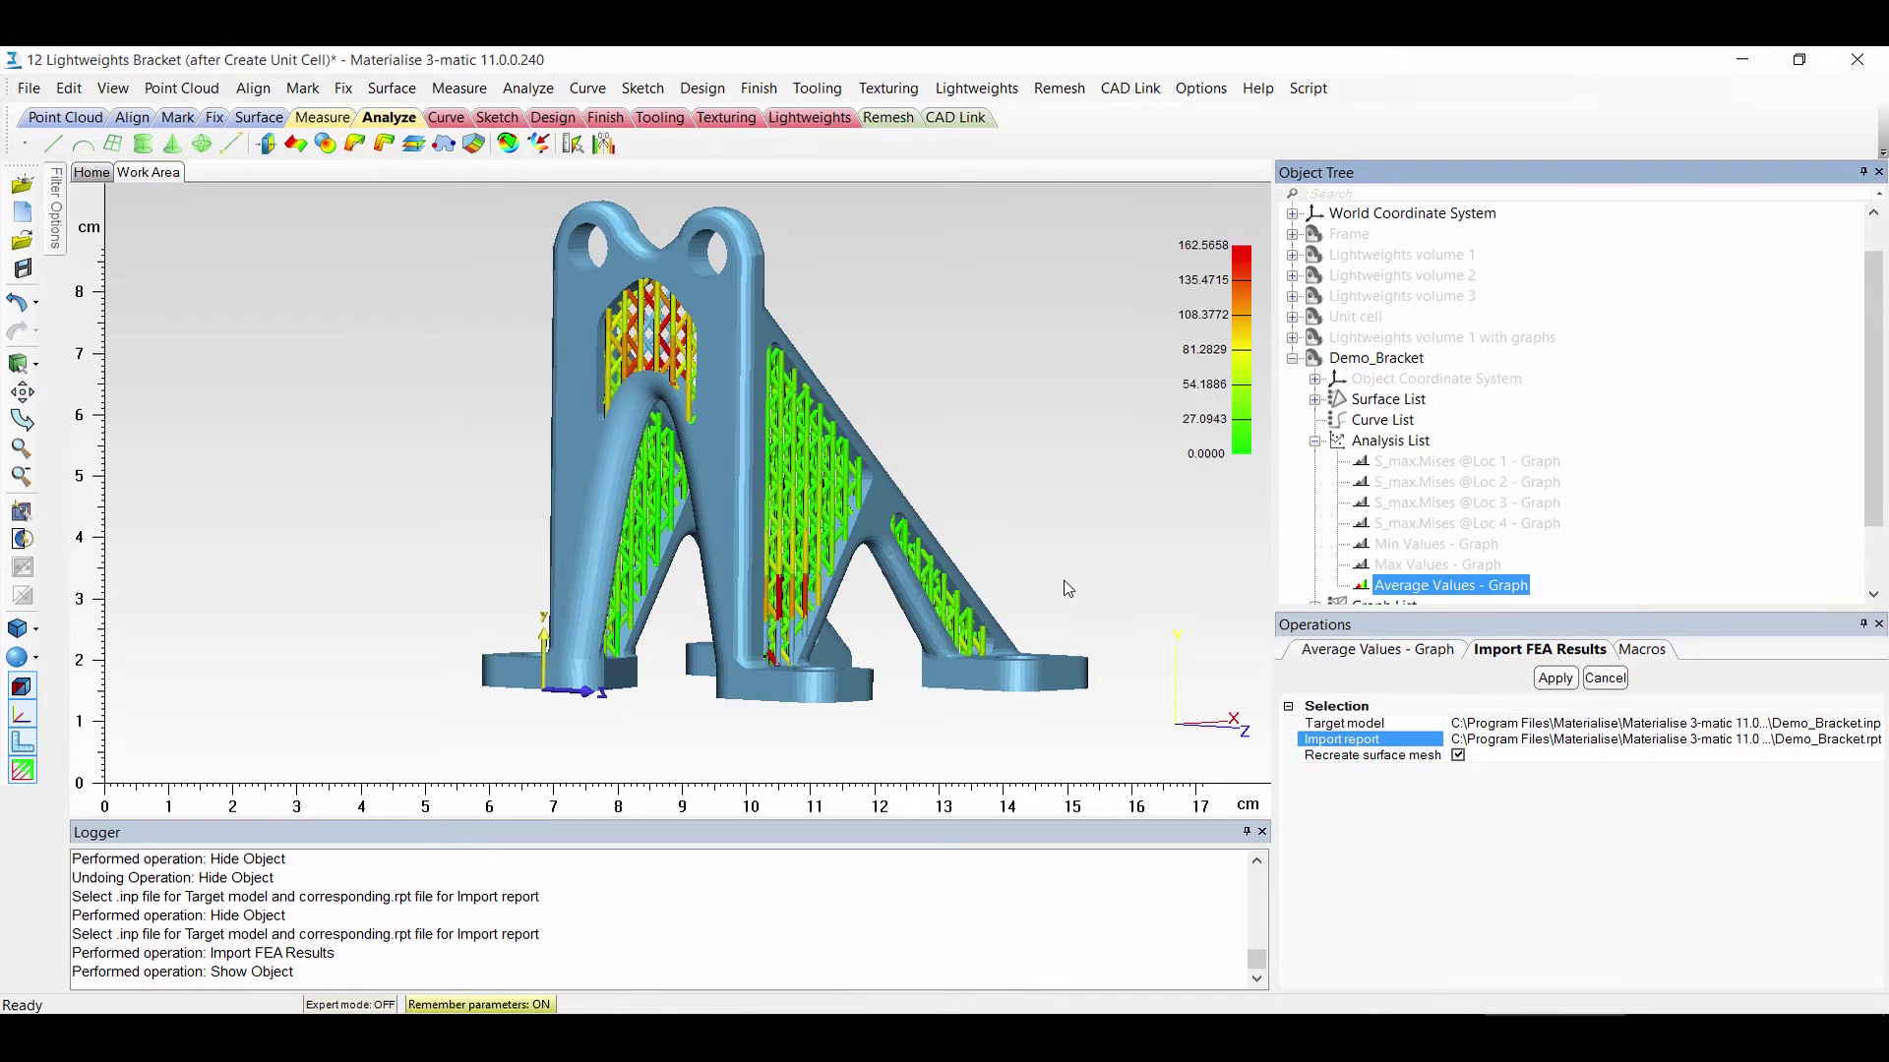
# Review the Average Values graph's statistics and histogram in the Properties panel
pyautogui.scroll(4, 811, 552)
pyautogui.scroll(-2, 812, 552)
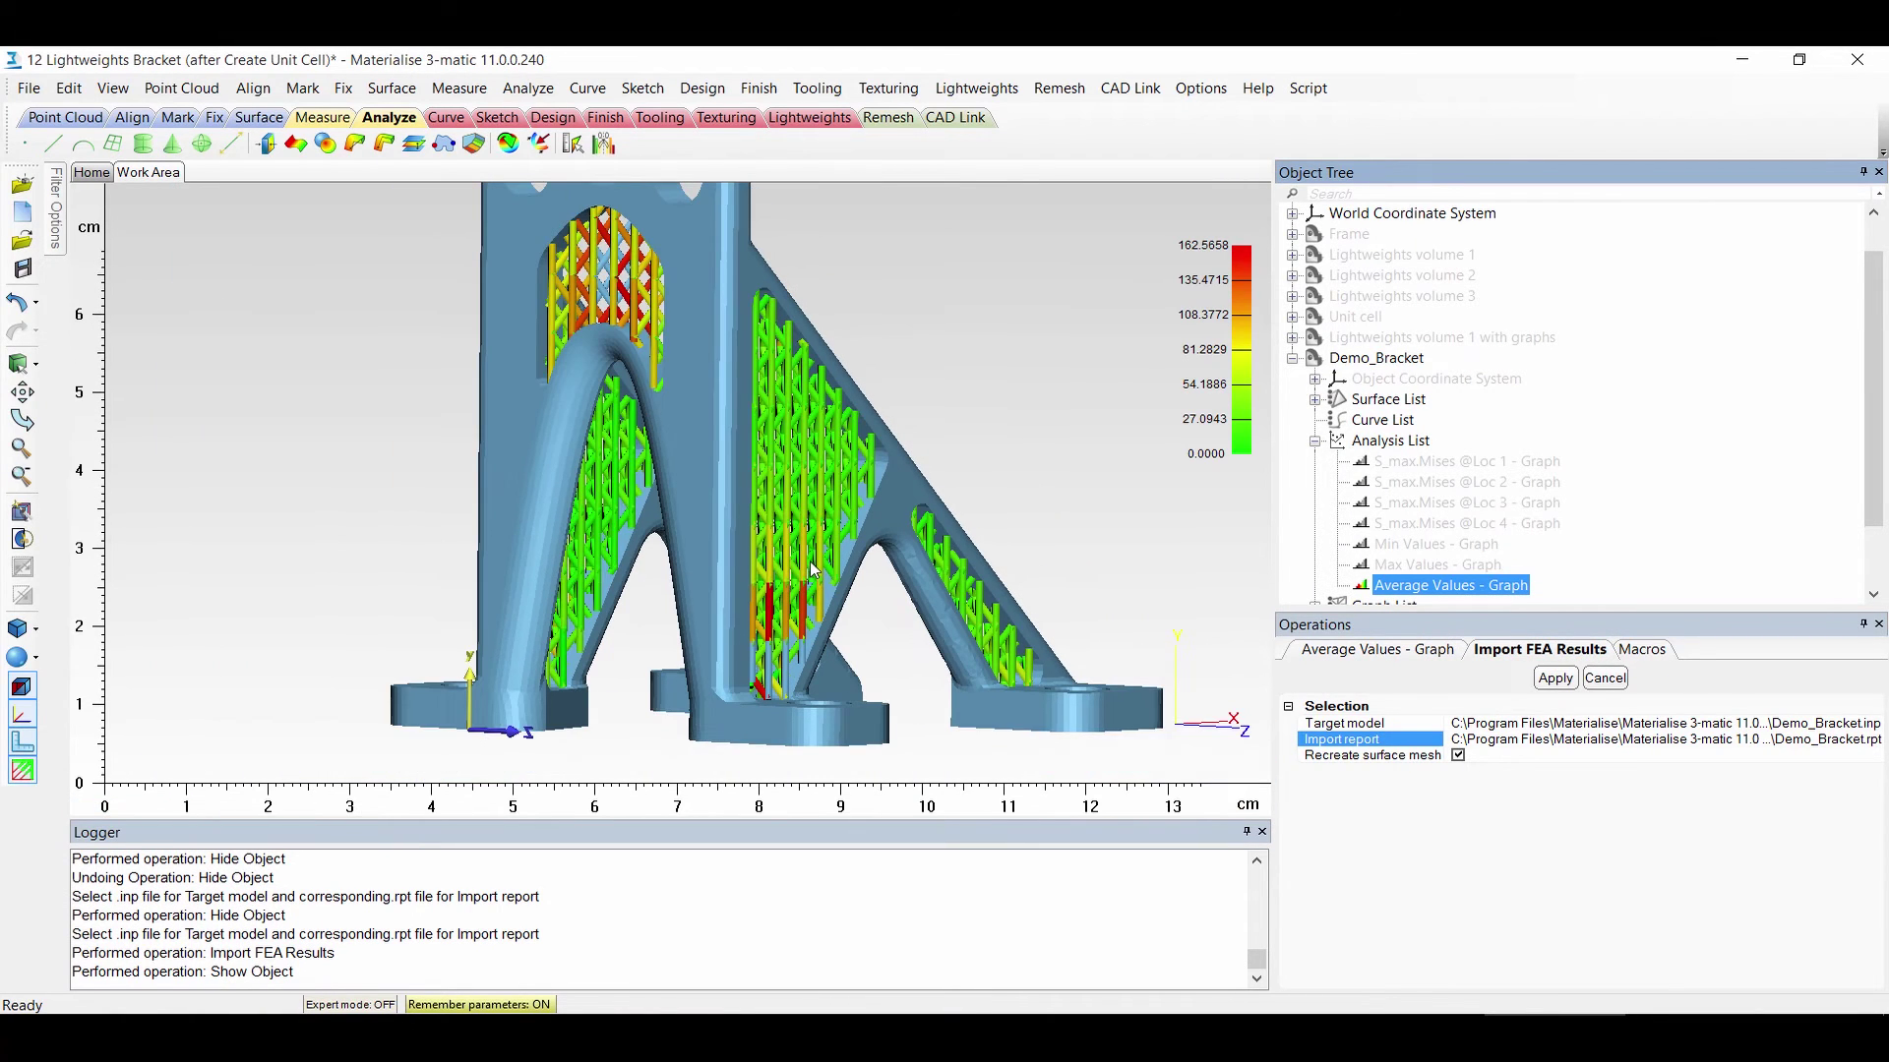
pyautogui.click(1361, 651)
pyautogui.scroll(-3, 1494, 757)
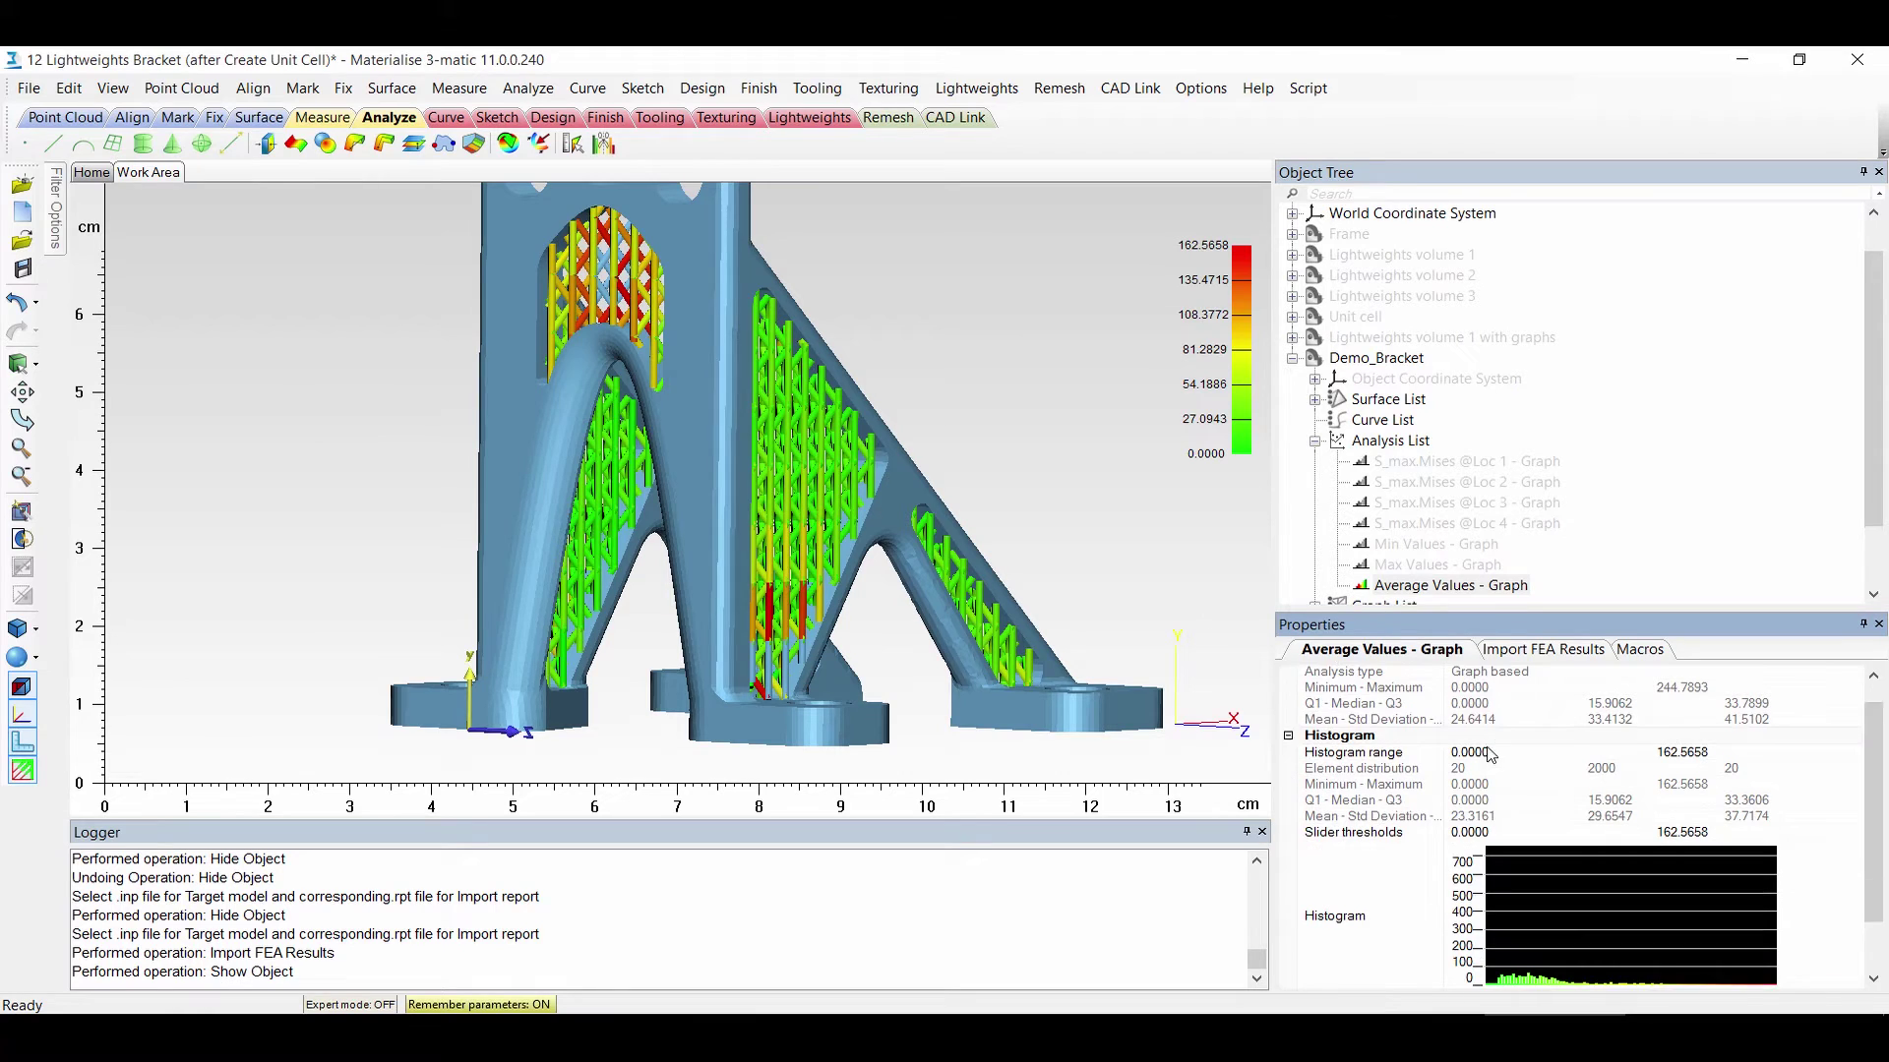
pyautogui.scroll(-2, 1496, 815)
pyautogui.moveTo(1512, 897)
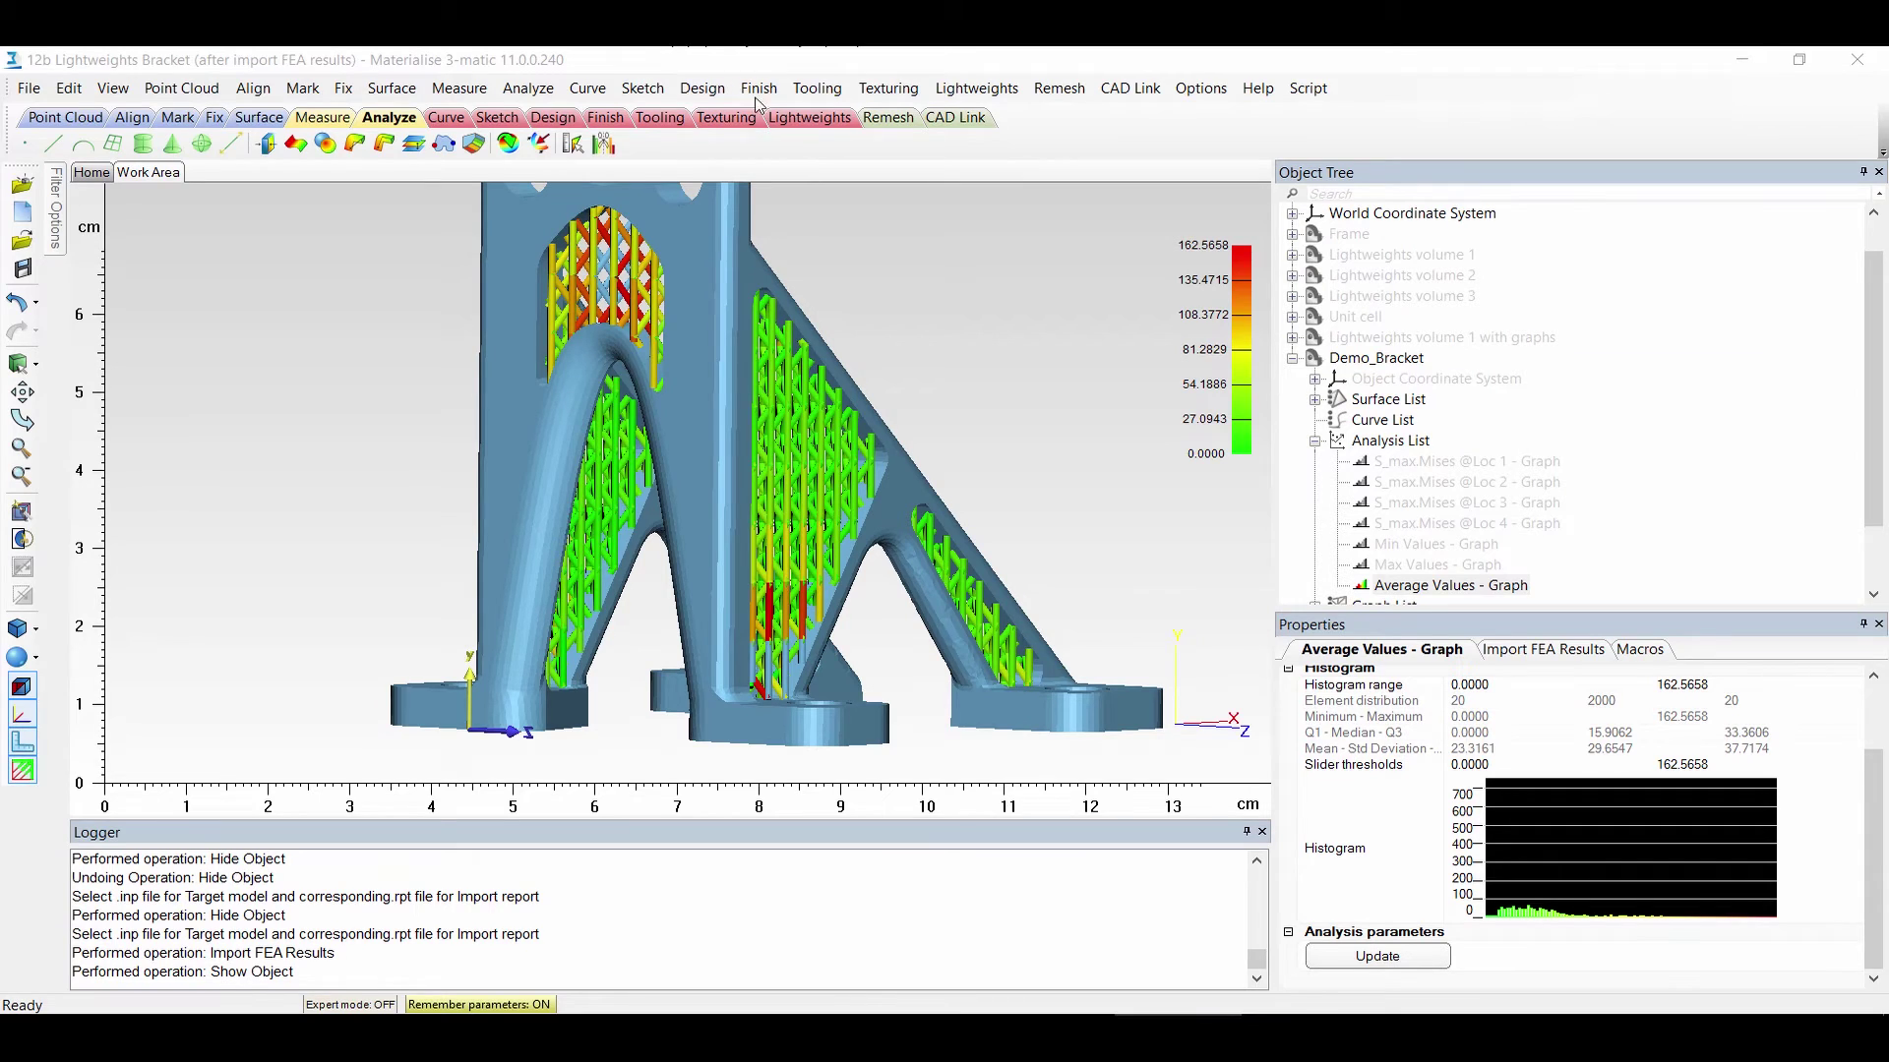
# Start FEA Based Thickness with lattice Part-2-1_Set-1 of Demo_Bracket as the entity
pyautogui.click(782, 119)
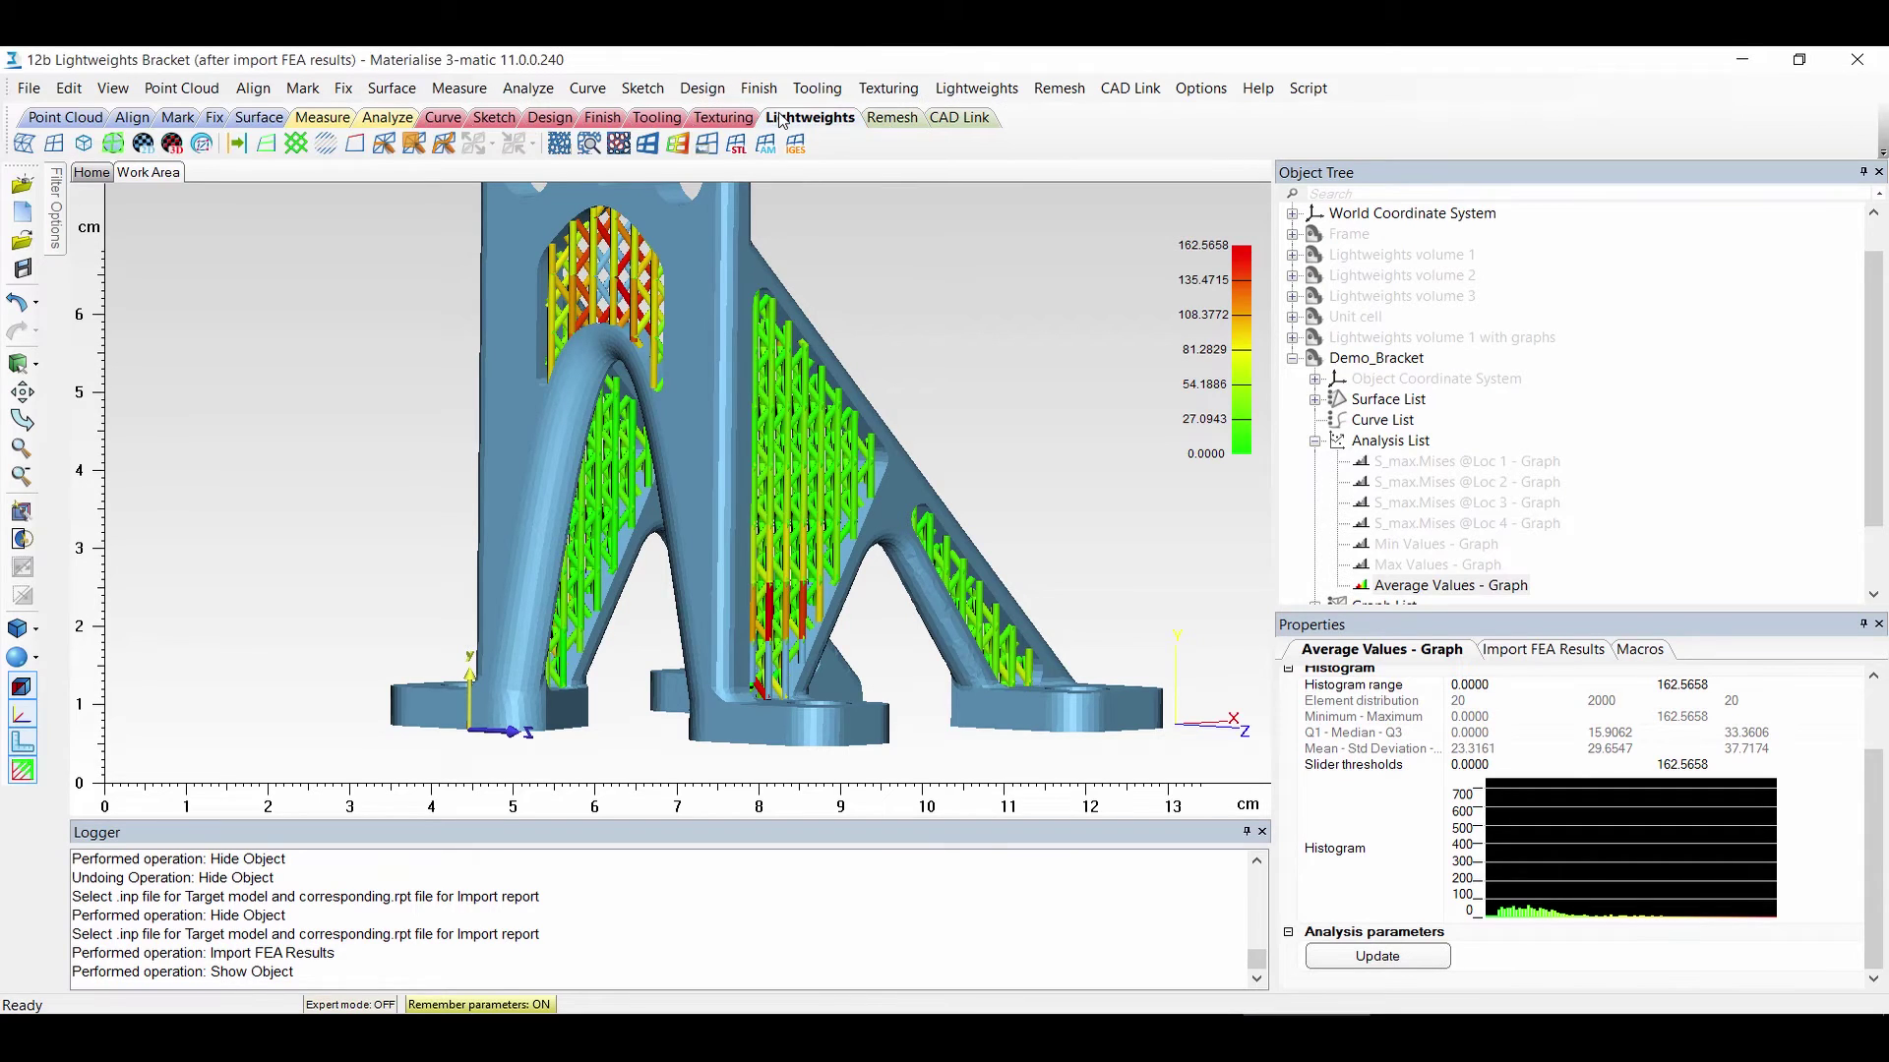
pyautogui.click(677, 144)
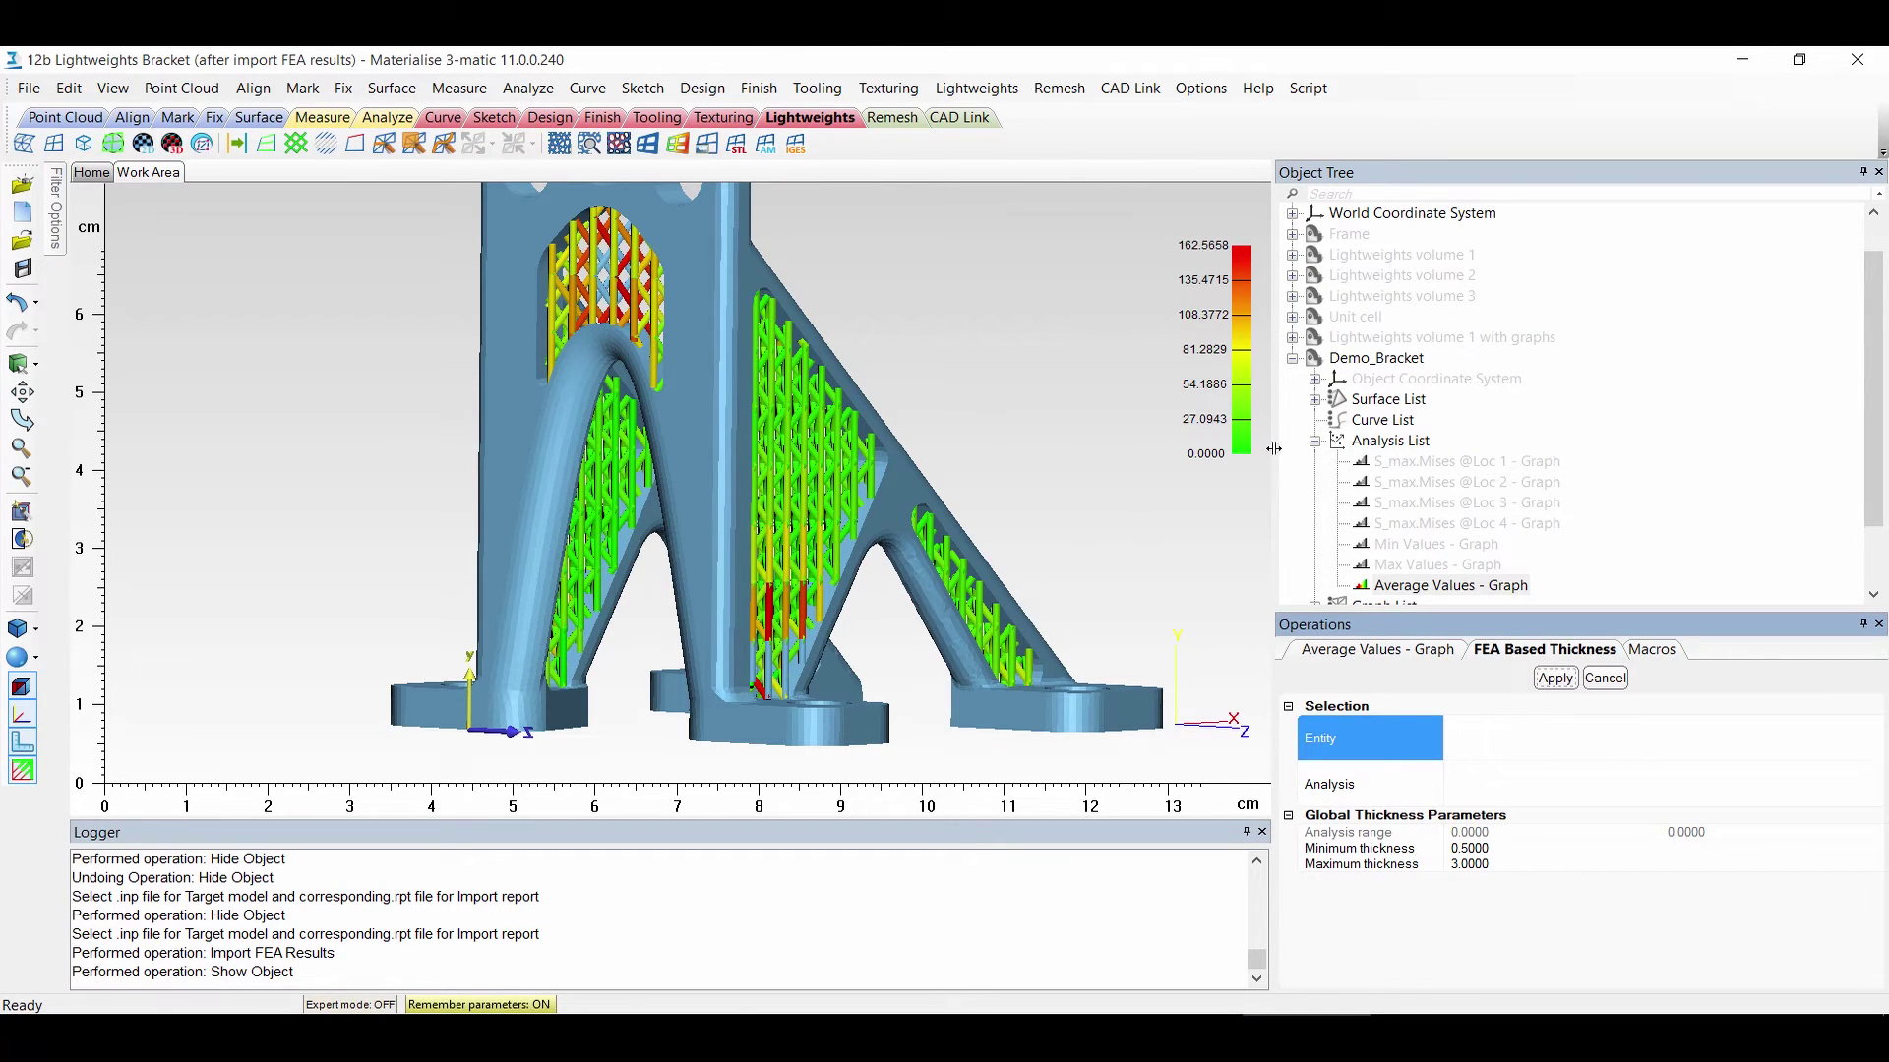
pyautogui.click(1359, 361)
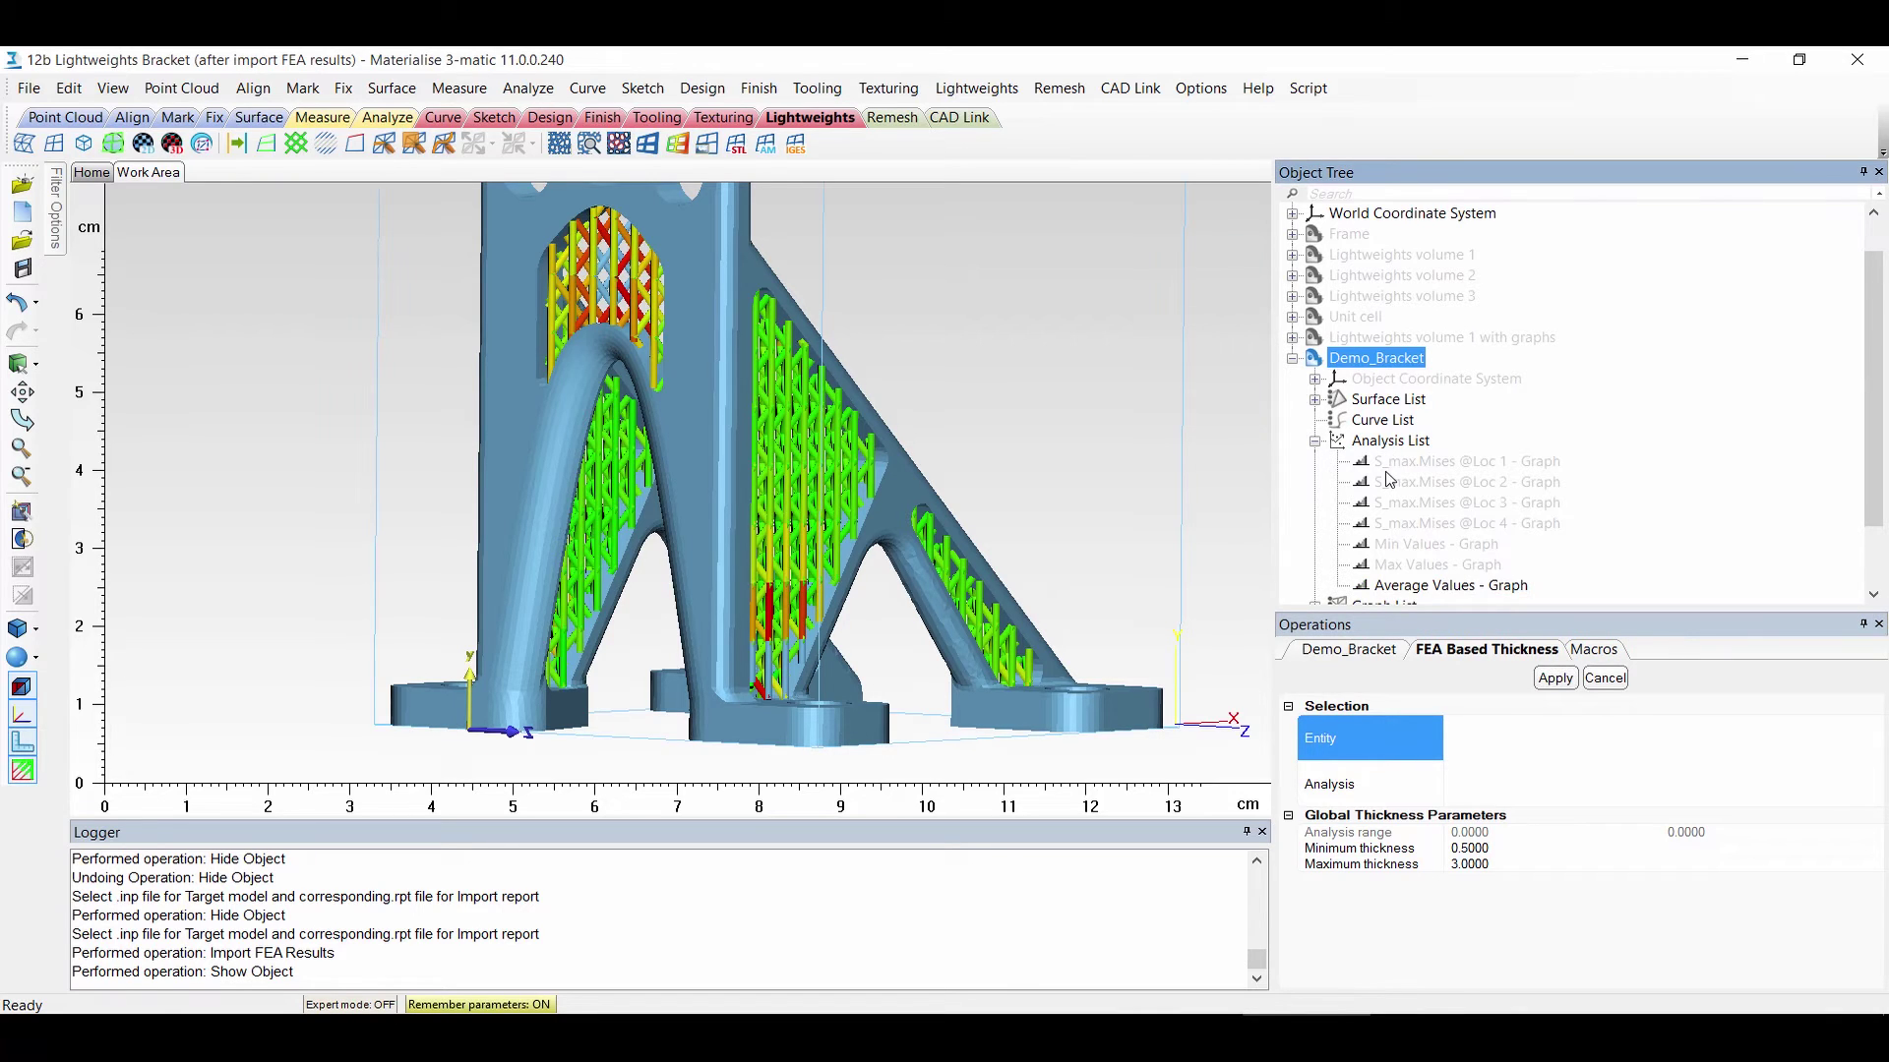
pyautogui.scroll(-1, 1389, 479)
pyautogui.click(1315, 544)
pyautogui.click(1416, 565)
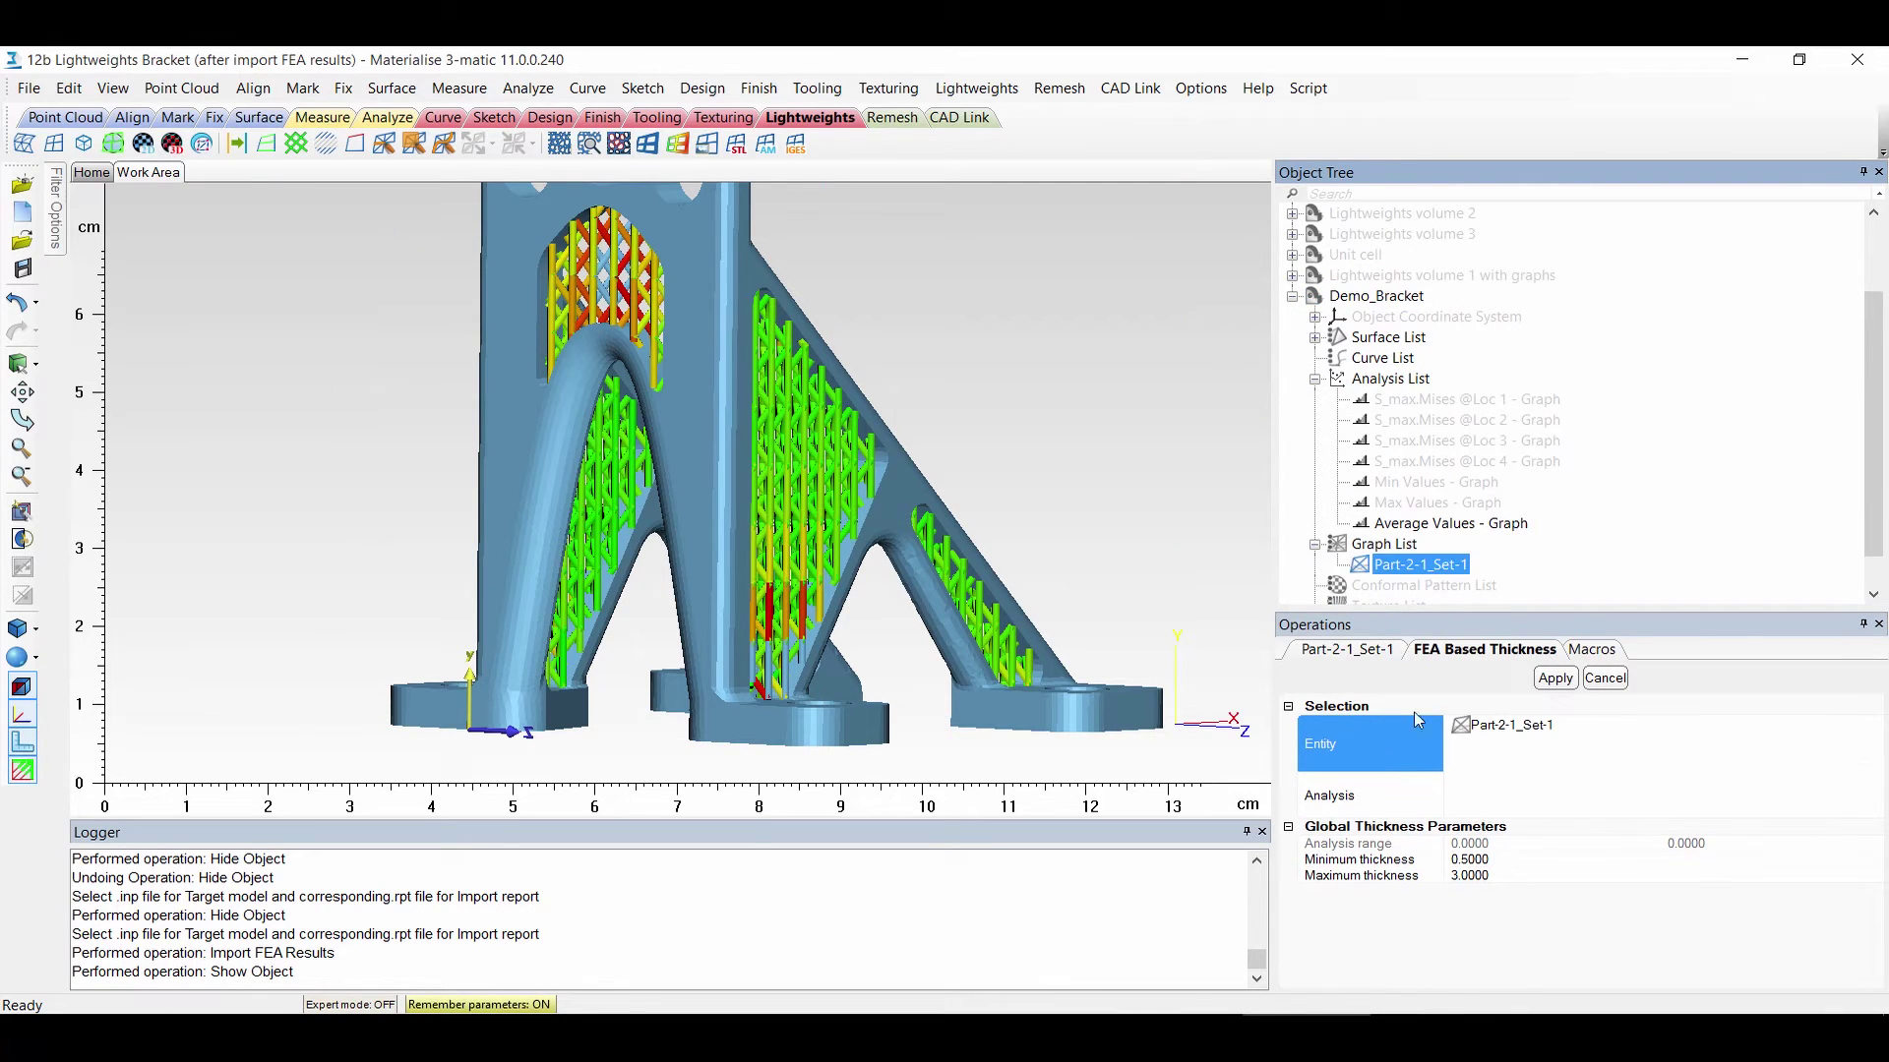
# Drive thickness by Average Values - Graph, 0.5 to 3.0, with Expert mode enabled
pyautogui.click(1400, 793)
pyautogui.click(1401, 526)
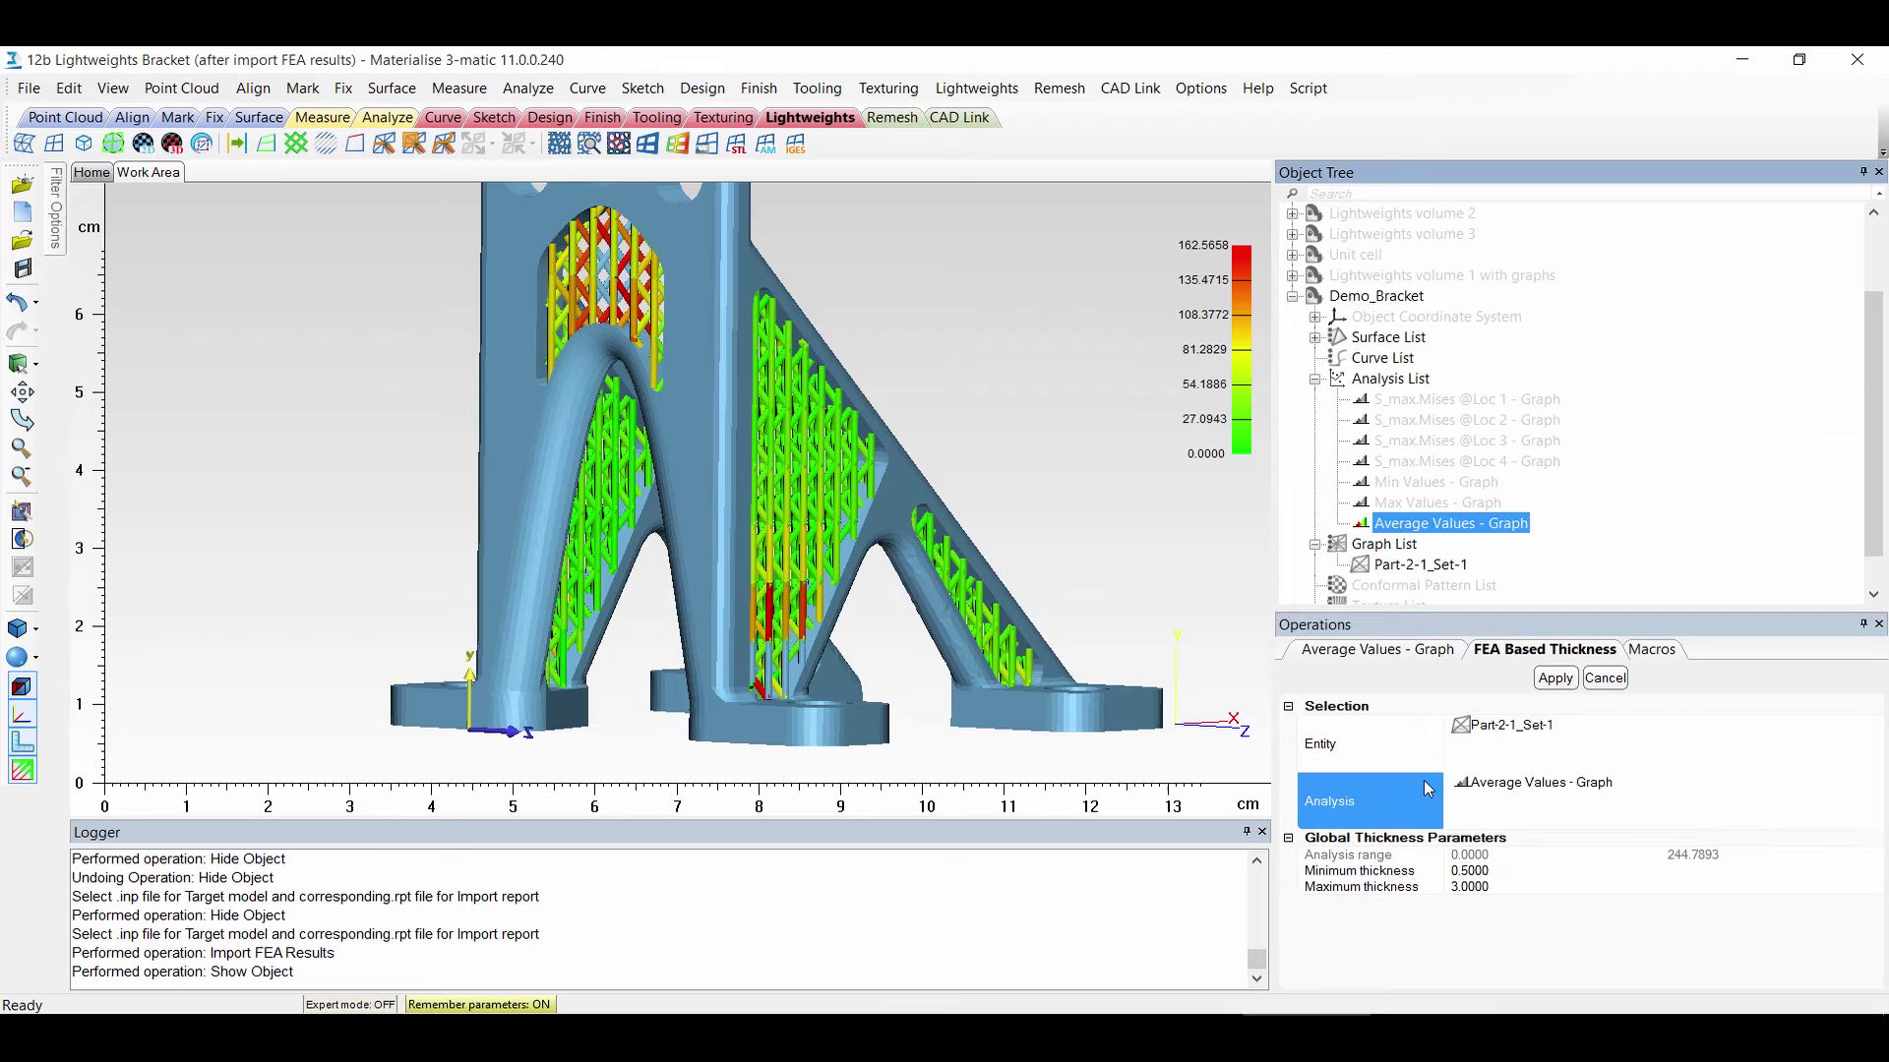
pyautogui.click(1429, 891)
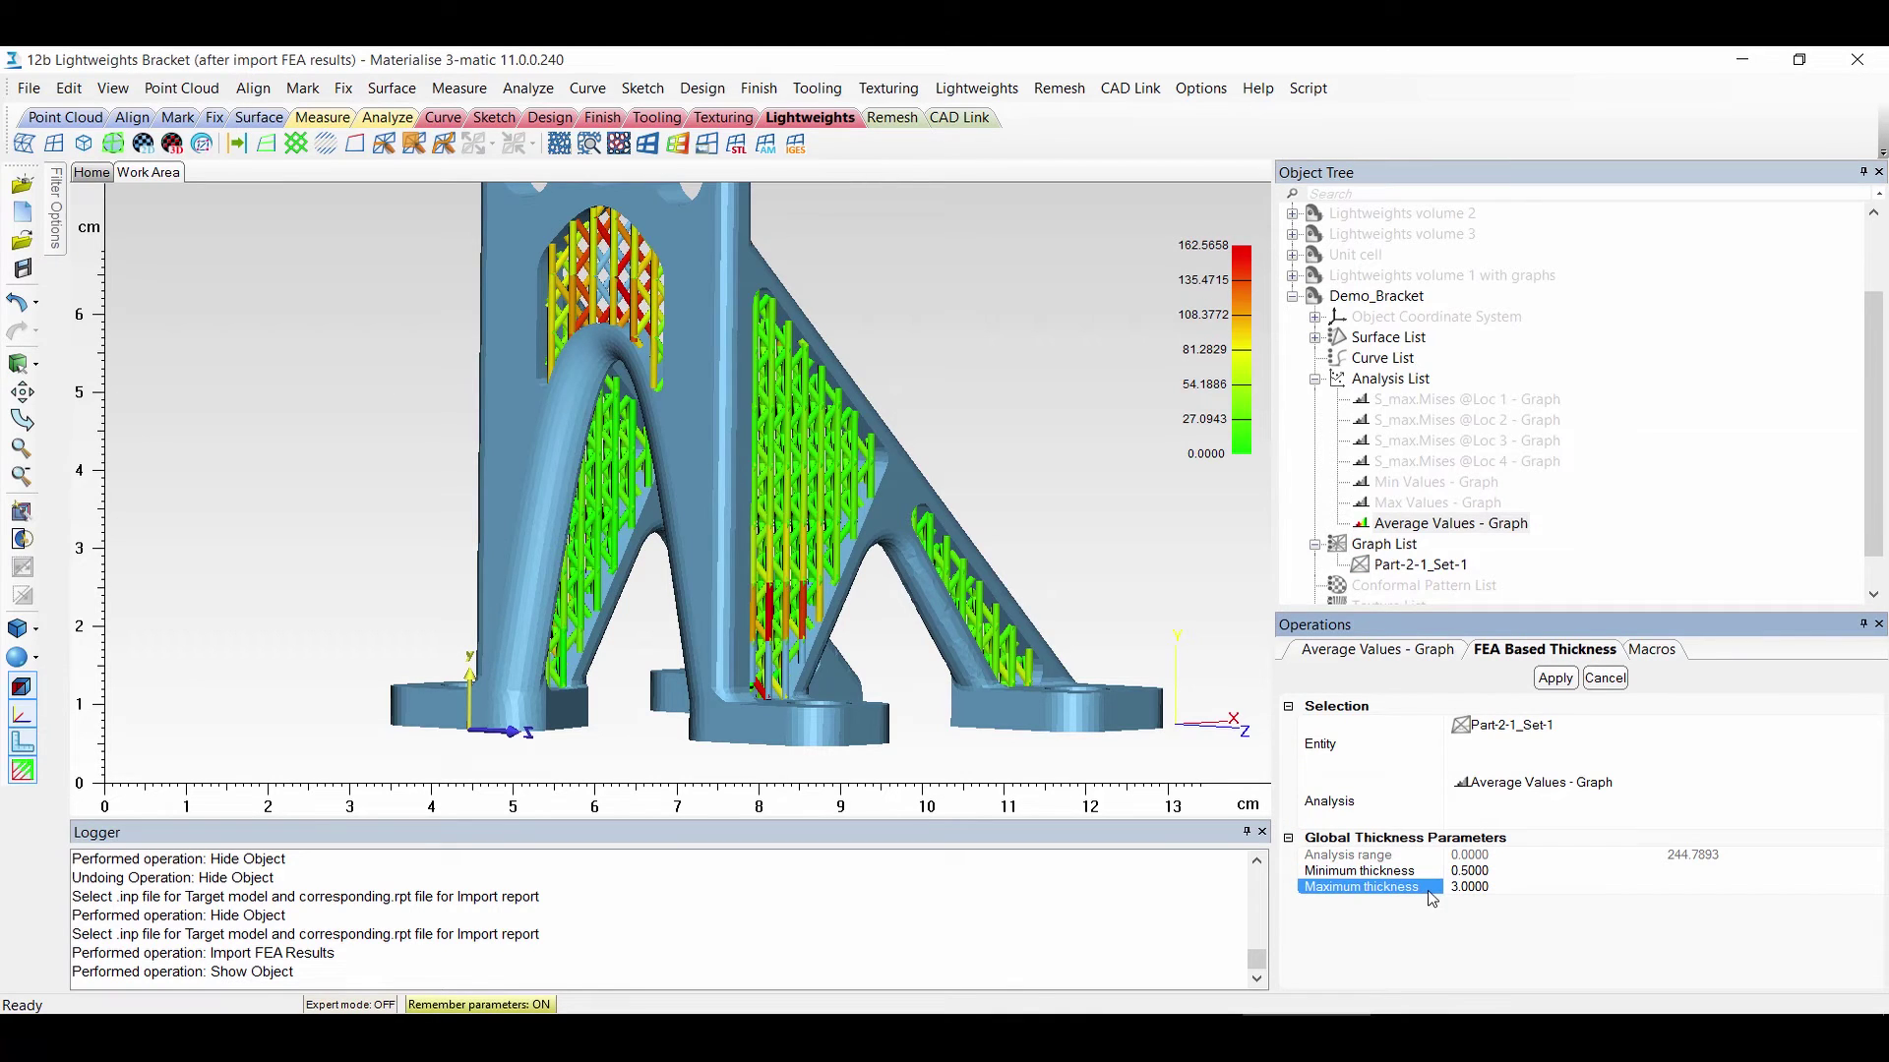
pyautogui.click(363, 1005)
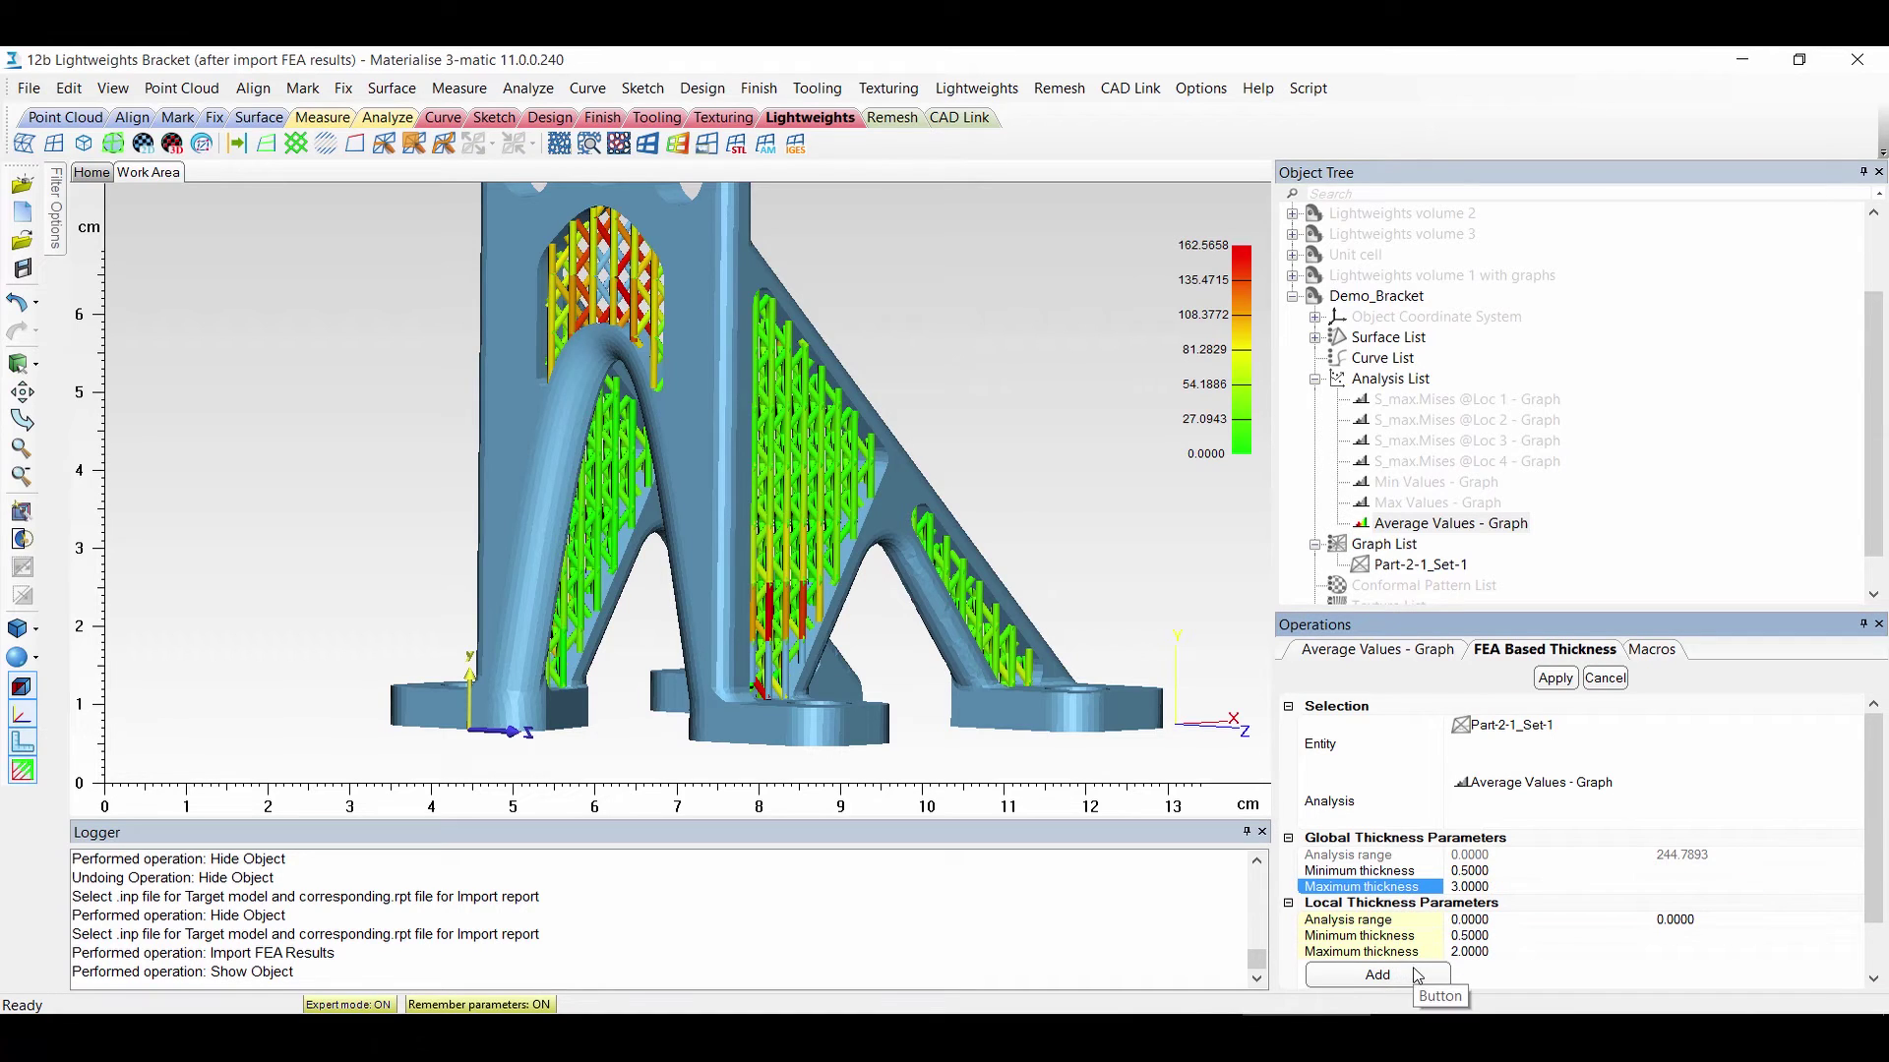
# Apply the FEA-based thickening and zoom in on the thickened struts
pyautogui.click(1557, 679)
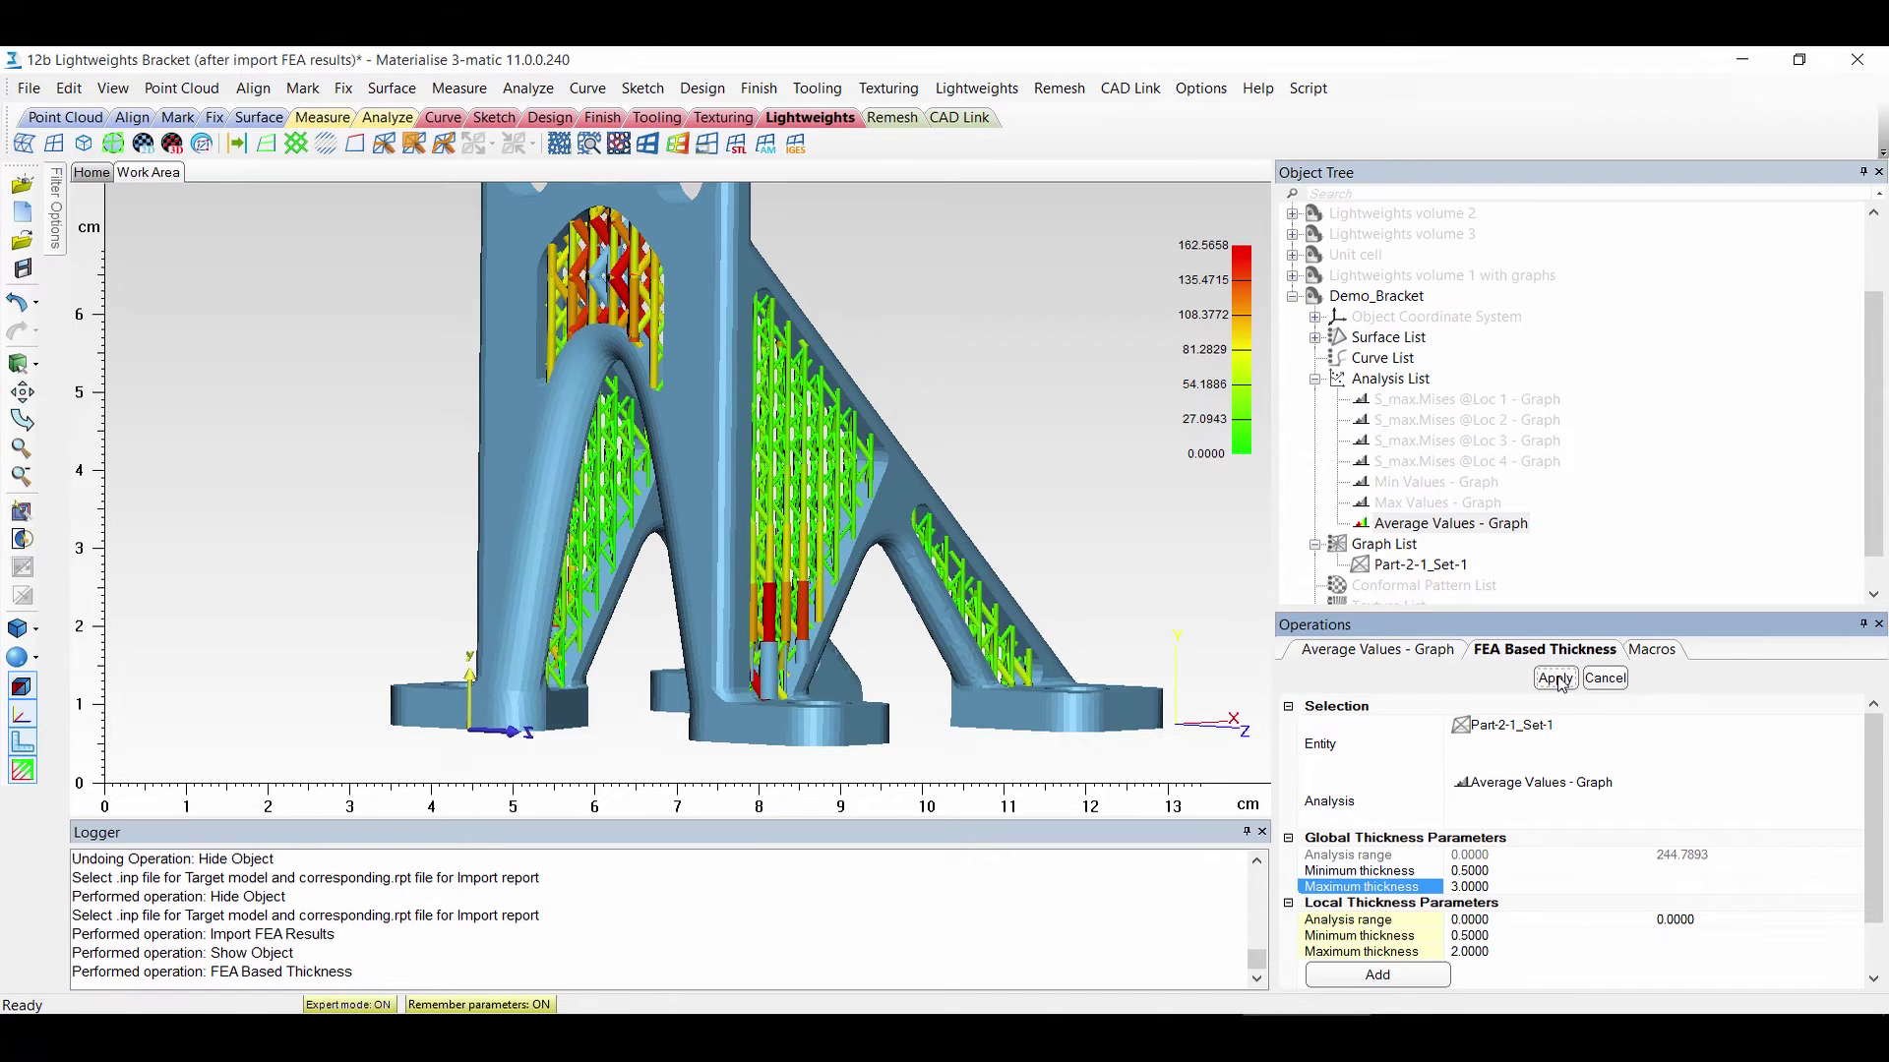
pyautogui.scroll(-2, 683, 573)
pyautogui.scroll(5, 696, 537)
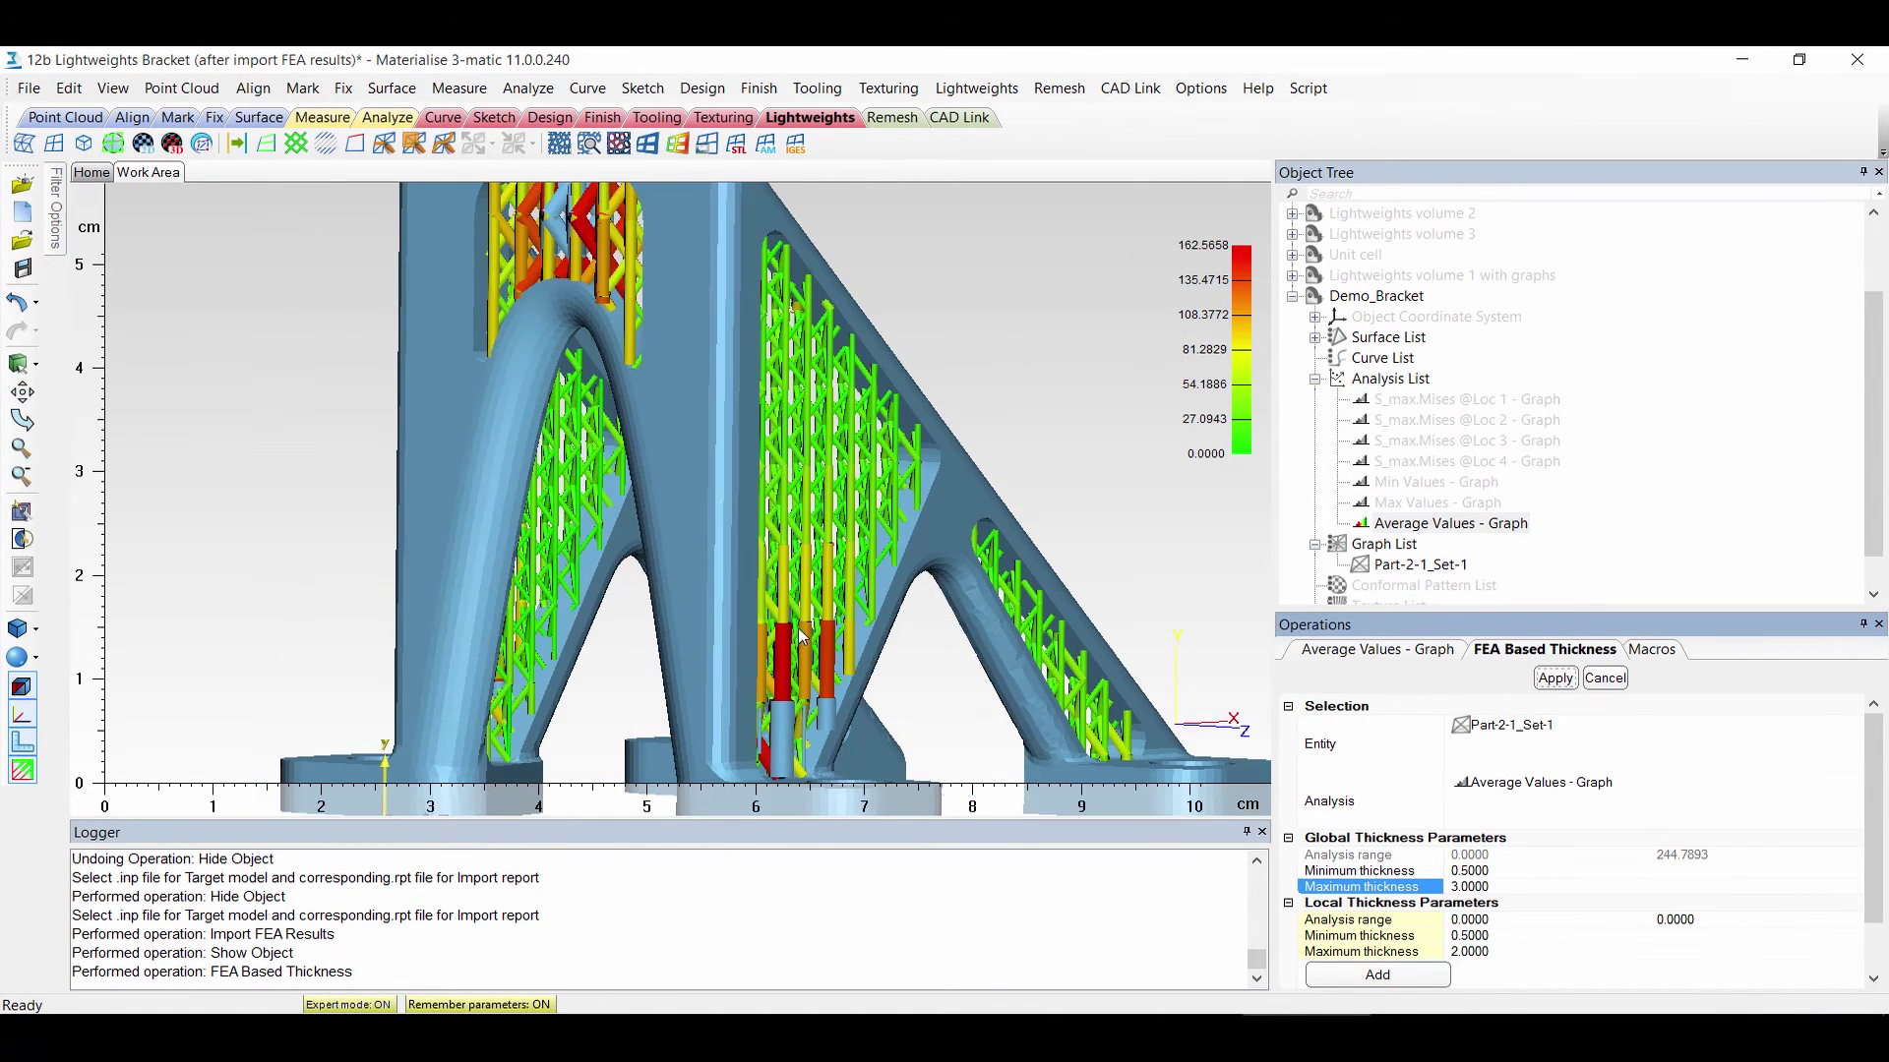
pyautogui.scroll(3, 824, 758)
# Hide and then re-show the Average Values - Graph stress colouring
pyautogui.rightClick(1450, 524)
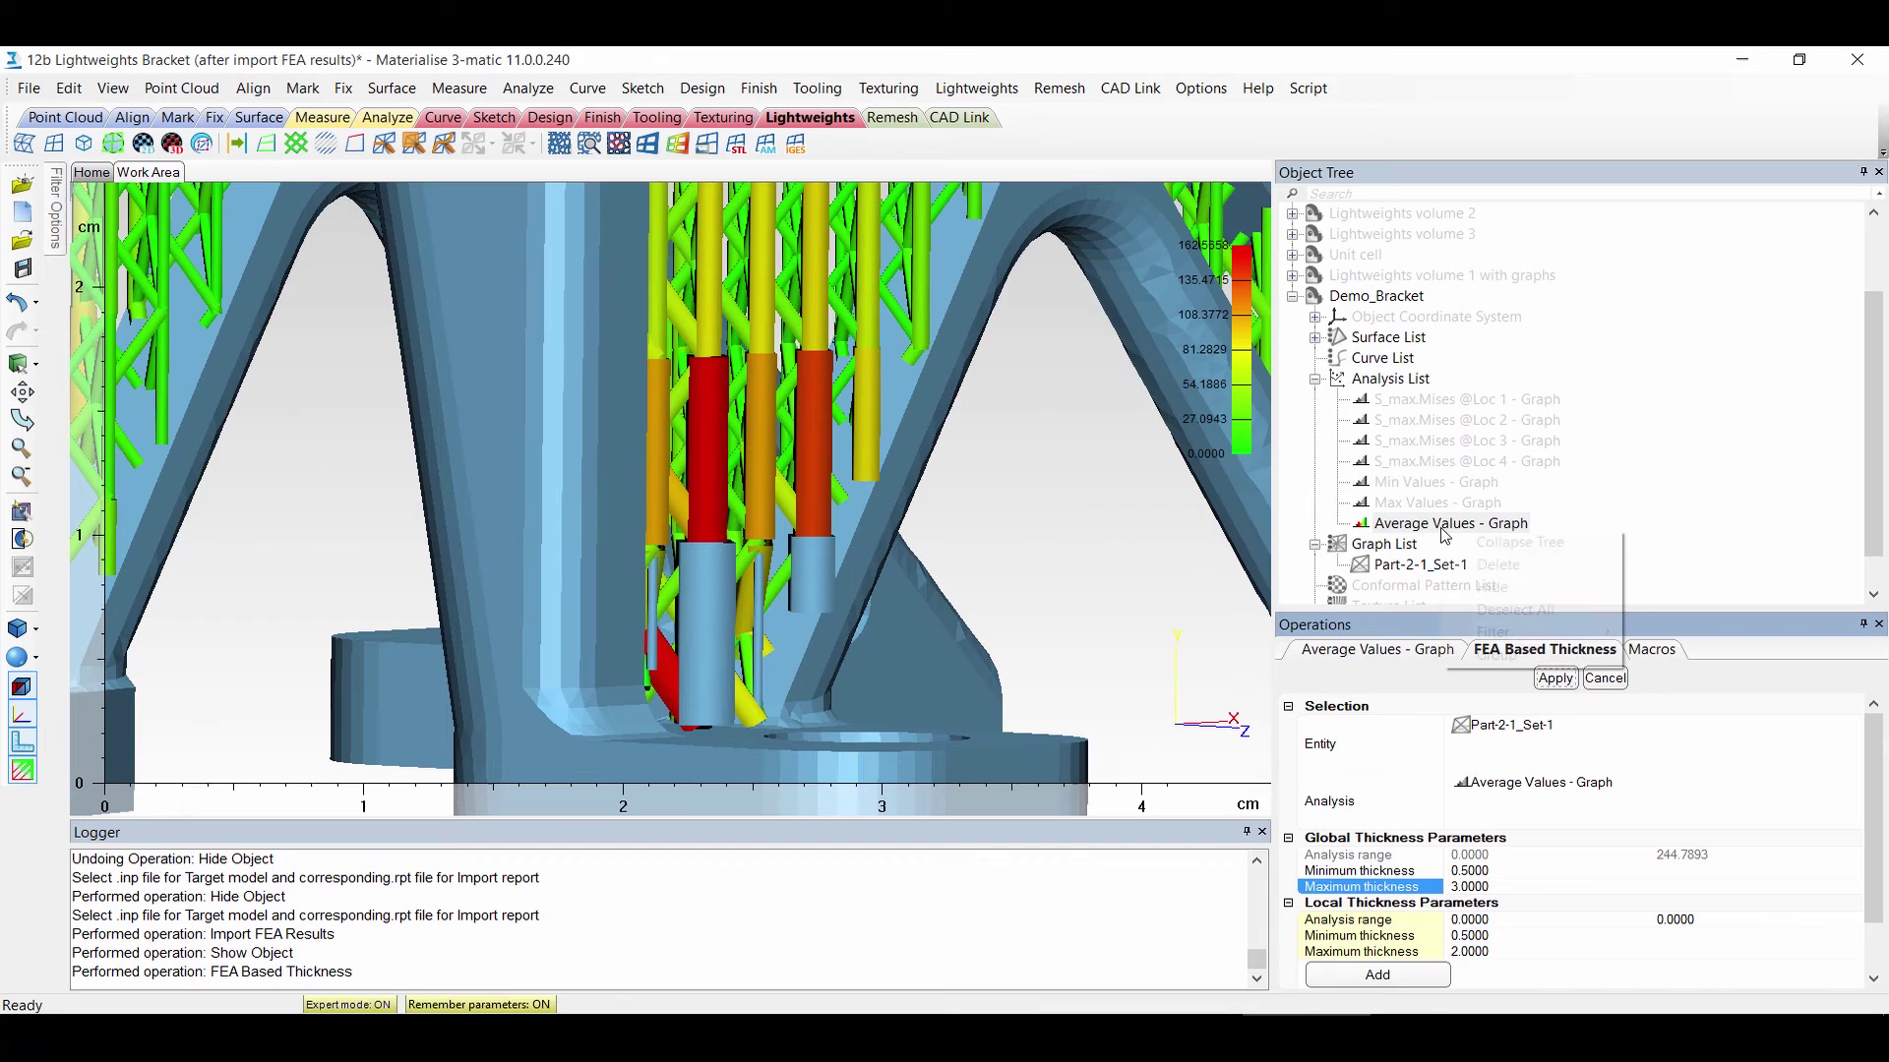
pyautogui.click(1491, 587)
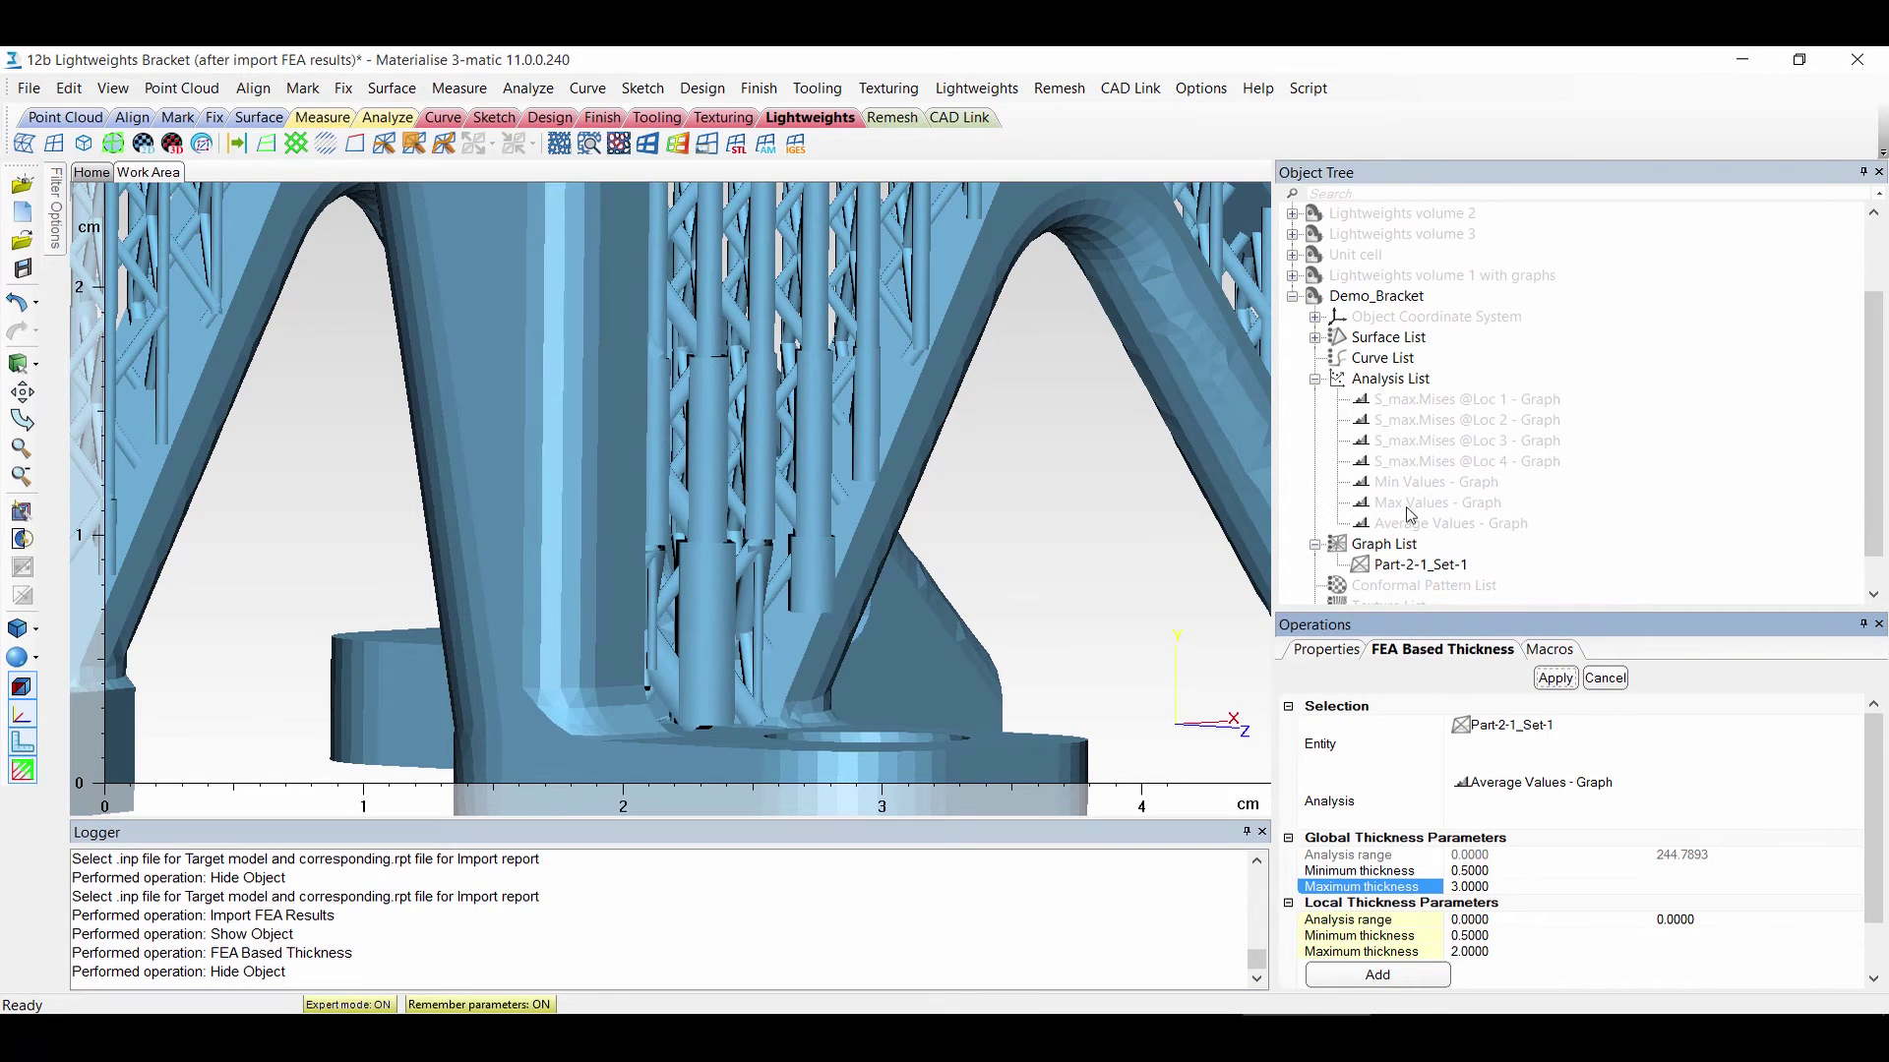
pyautogui.rightClick(1446, 523)
pyautogui.click(1478, 585)
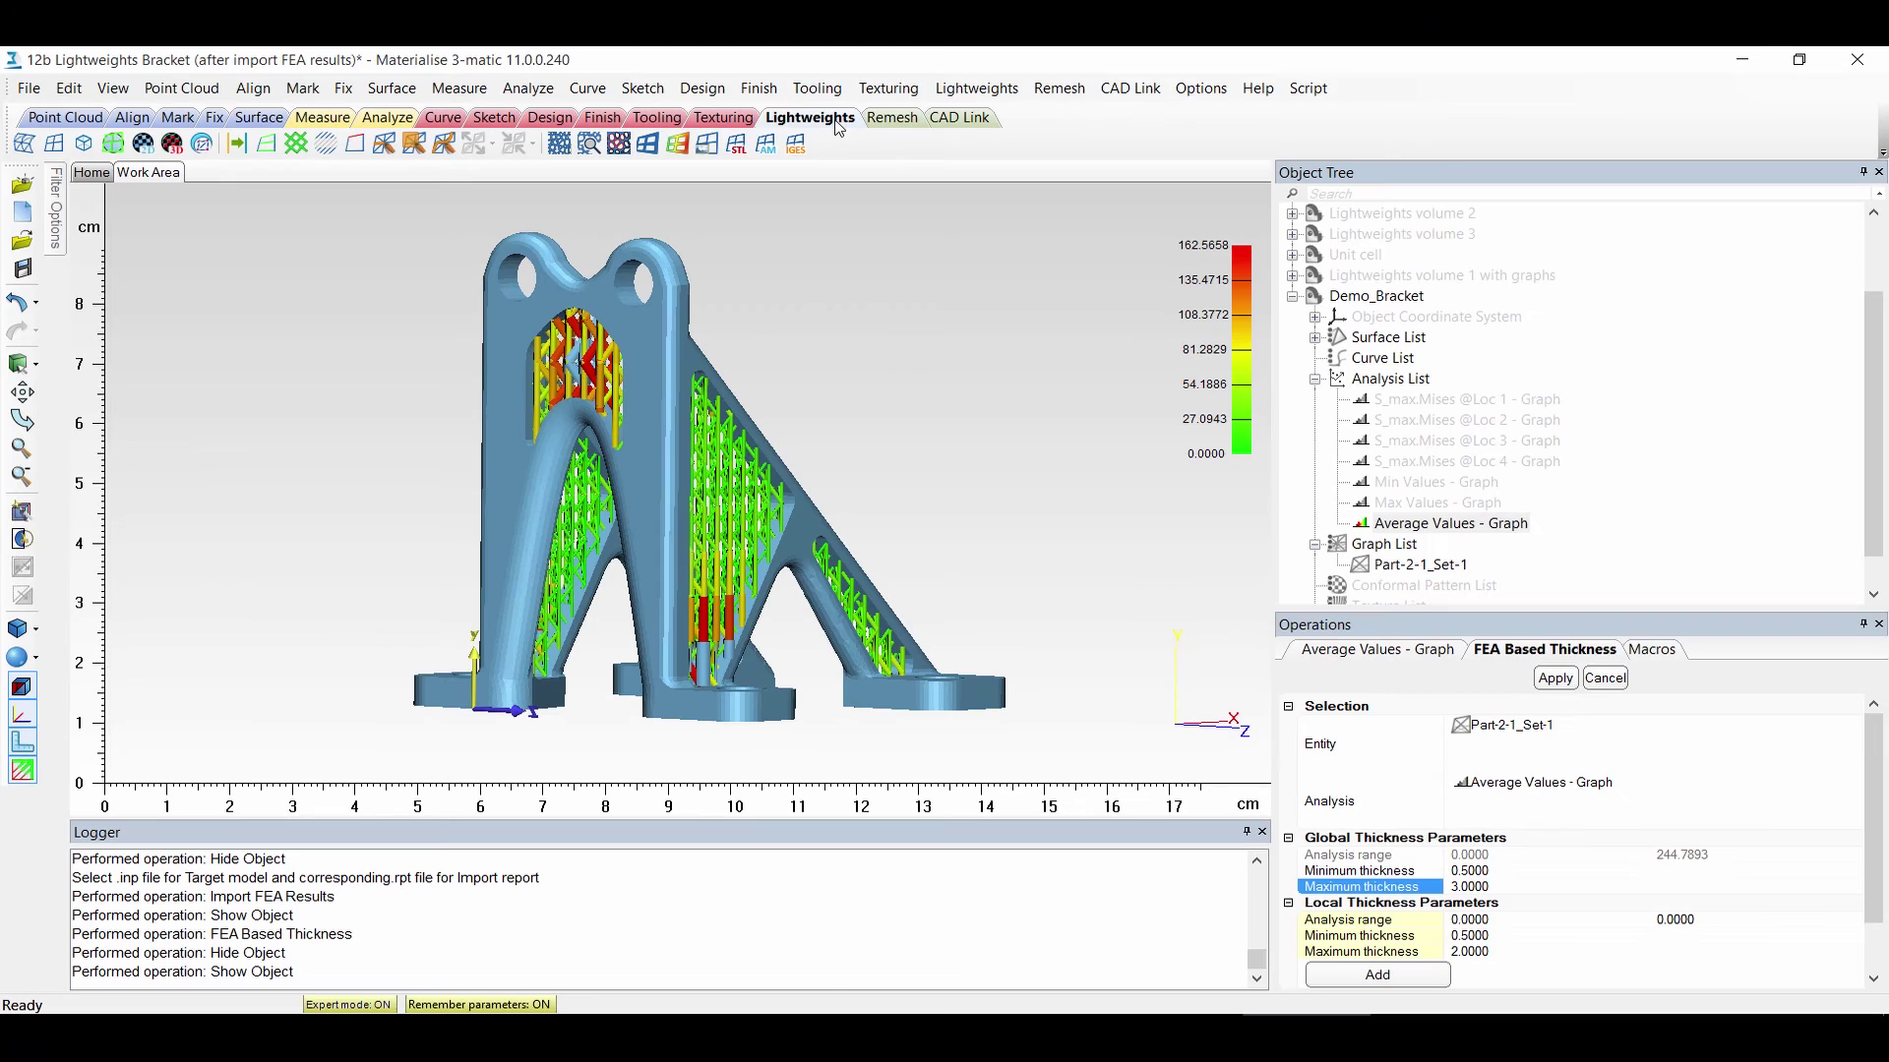
# In Graph To STL, set Part-2-1_Set-1 as both the graph and the STL properties entity
pyautogui.click(737, 143)
pyautogui.click(1420, 564)
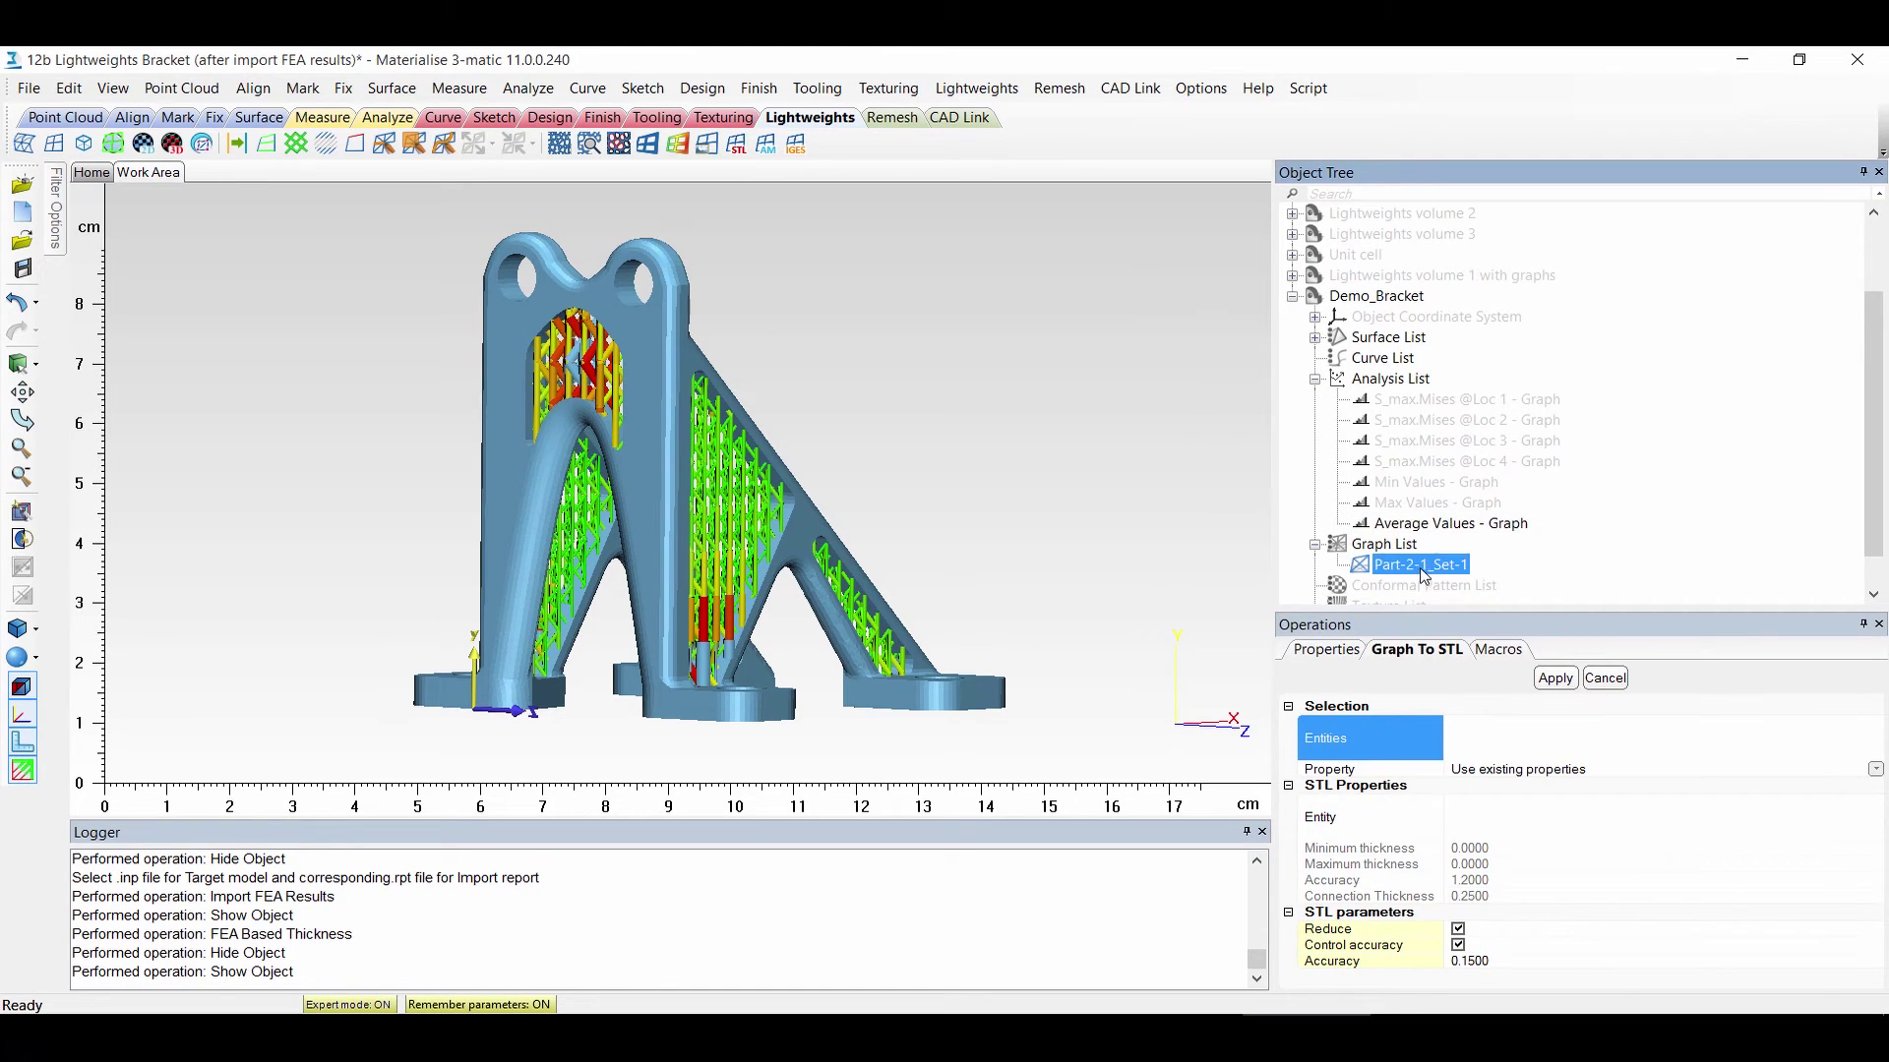
pyautogui.click(1292, 296)
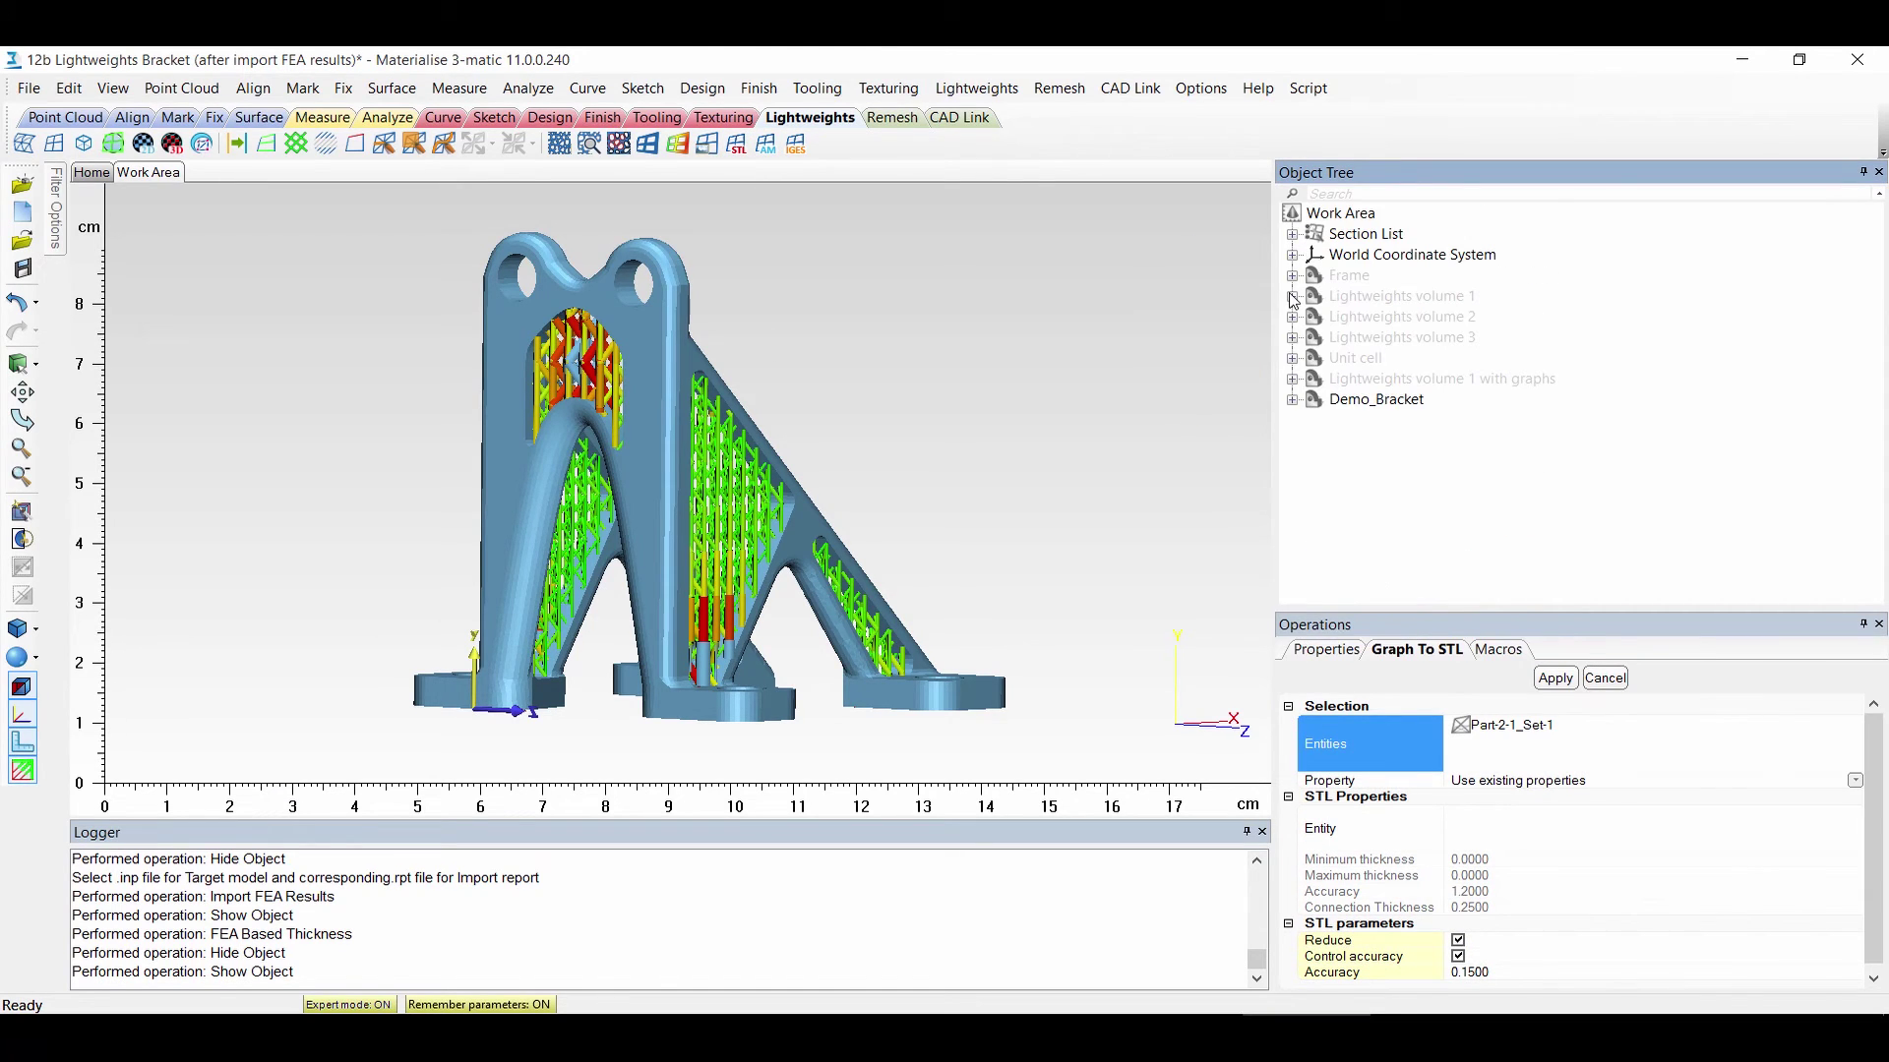
pyautogui.click(1381, 826)
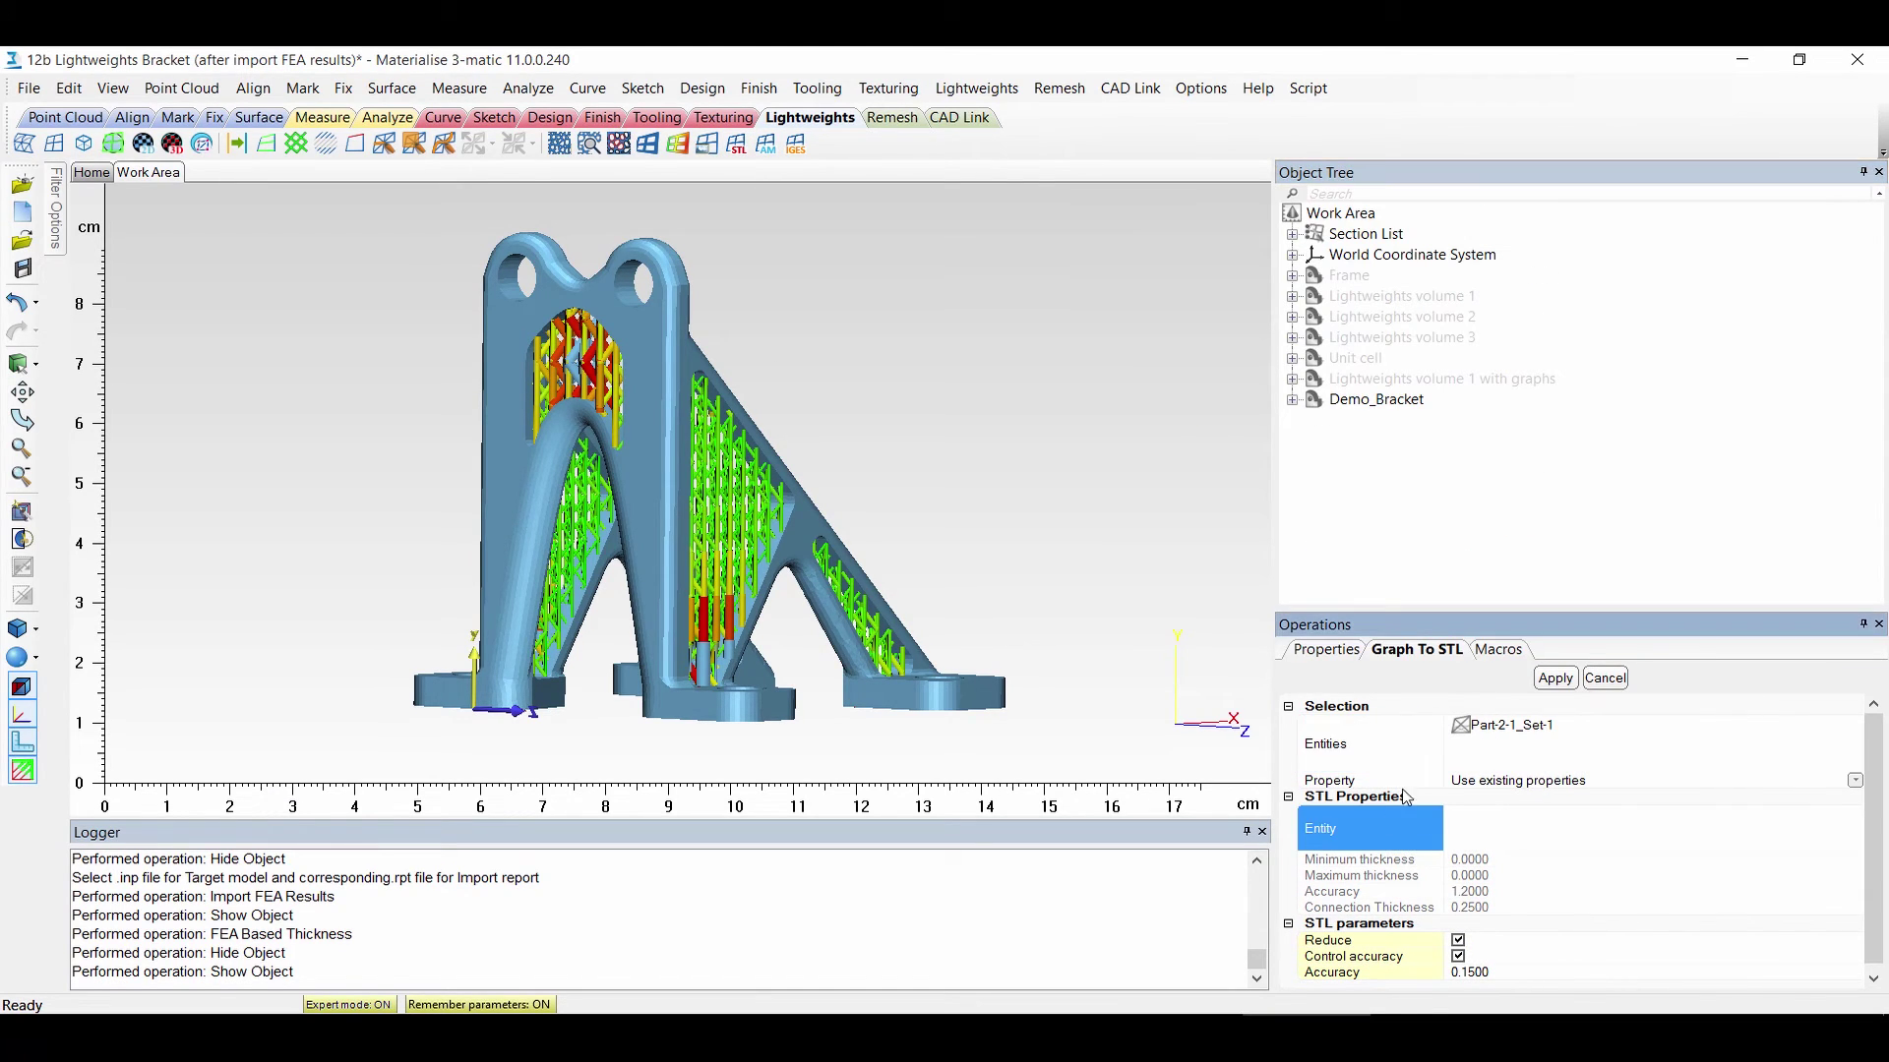
pyautogui.click(759, 528)
pyautogui.click(1405, 889)
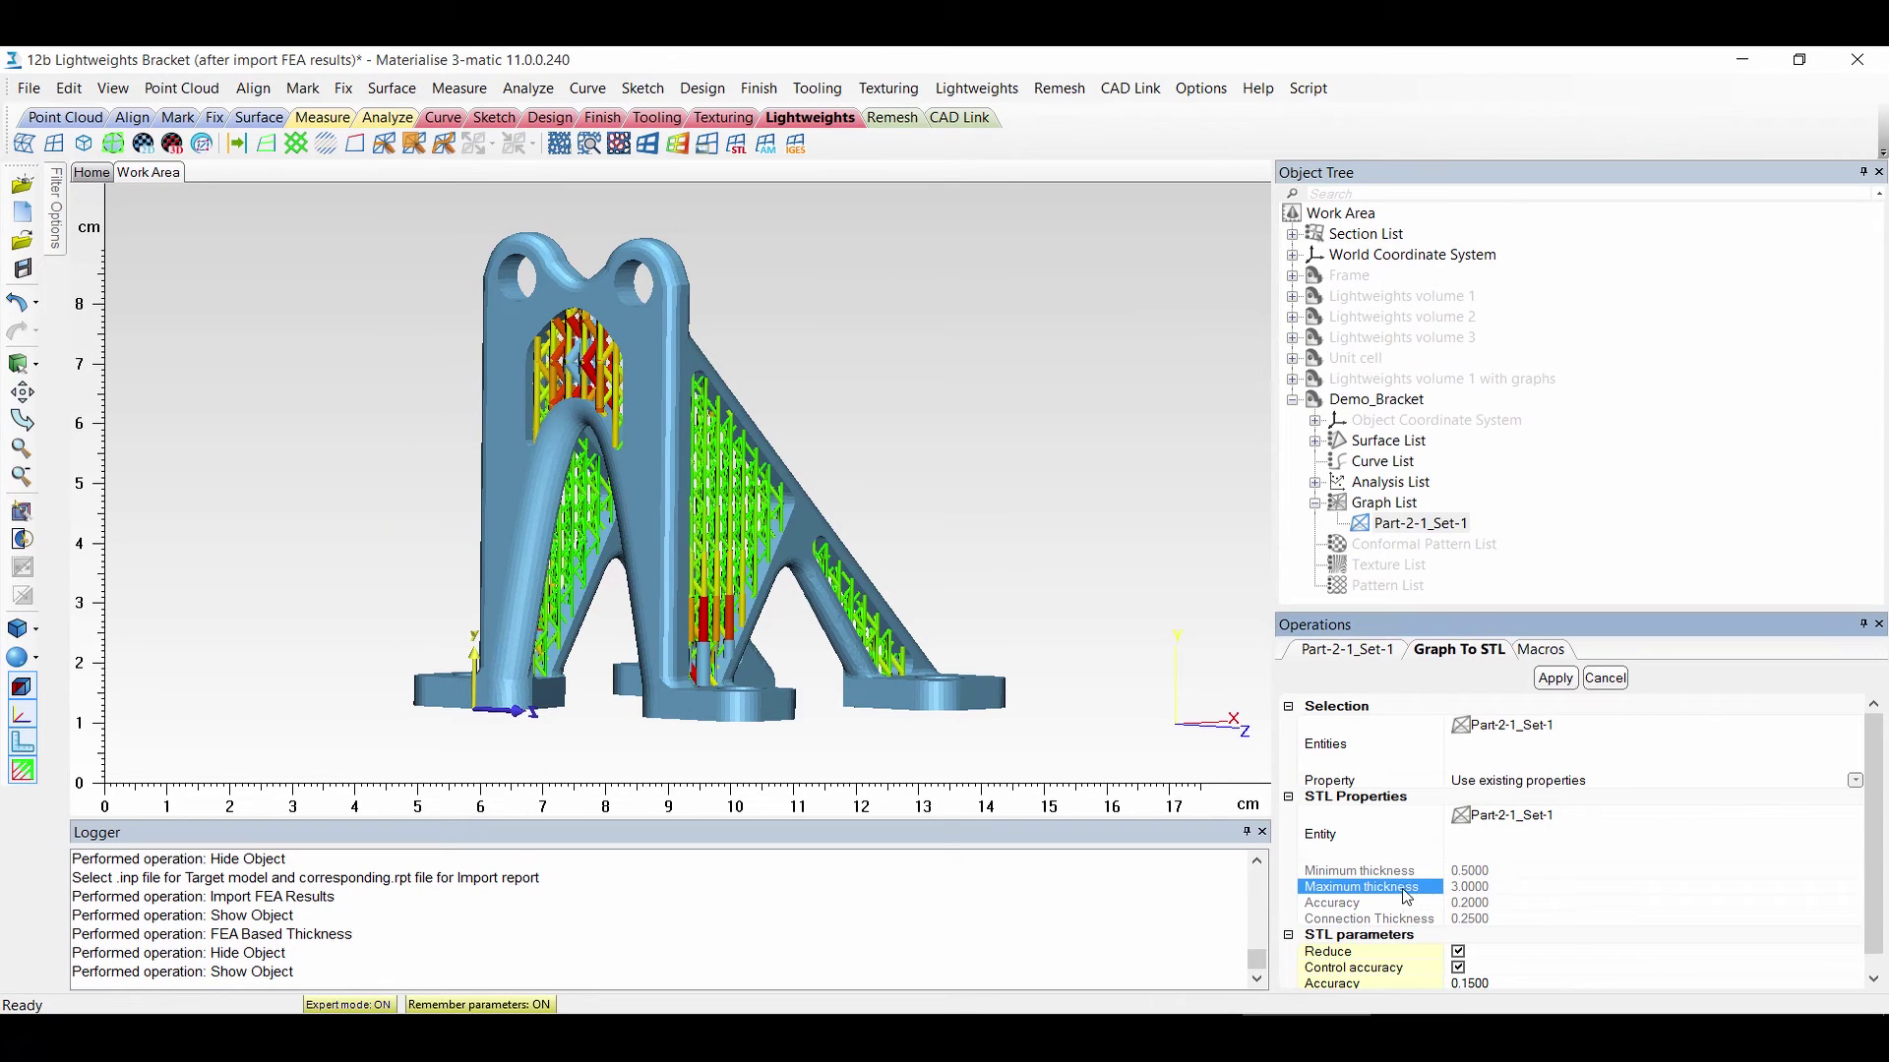
# Convert with graph accuracy 0.2 and STL accuracy 0.15, then select the resulting STL bracket
pyautogui.click(1466, 903)
pyautogui.write('0.2')
pyautogui.scroll(-1, 1581, 893)
pyautogui.click(1471, 965)
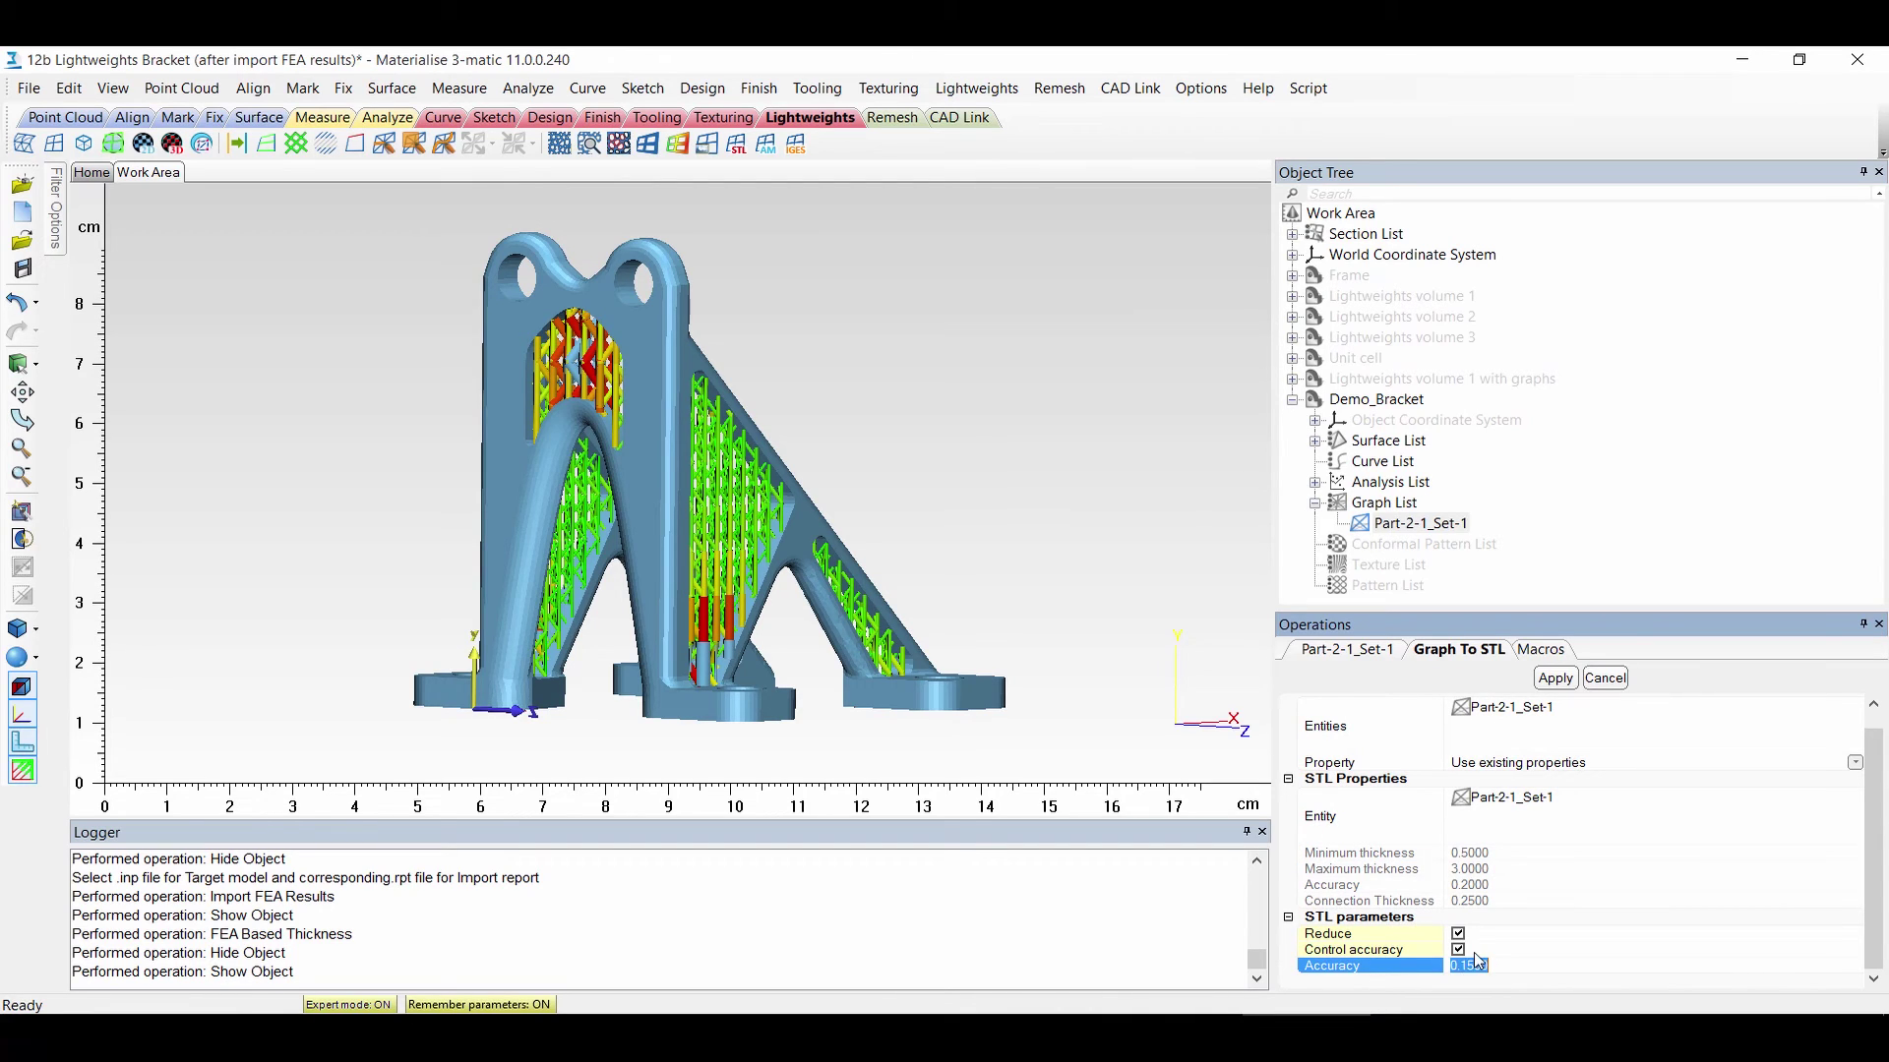
pyautogui.click(1555, 679)
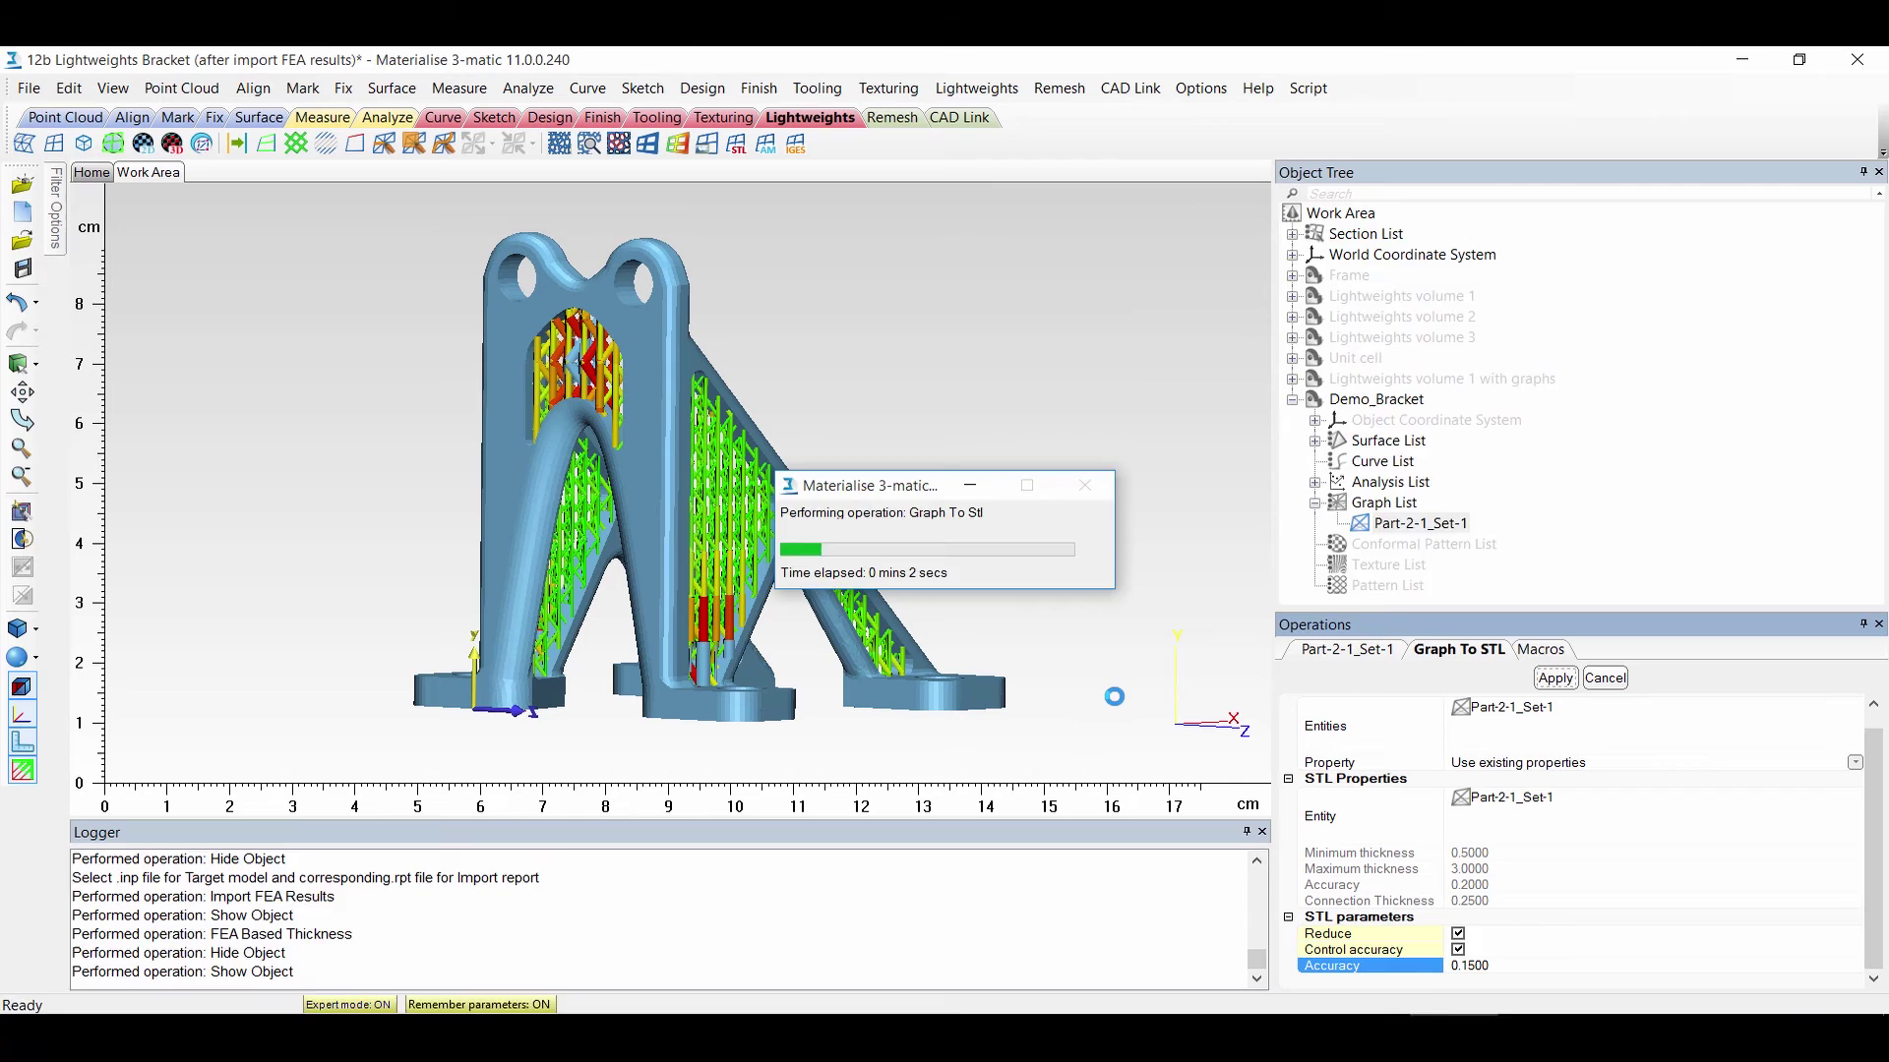
pyautogui.click(1294, 400)
pyautogui.click(1375, 421)
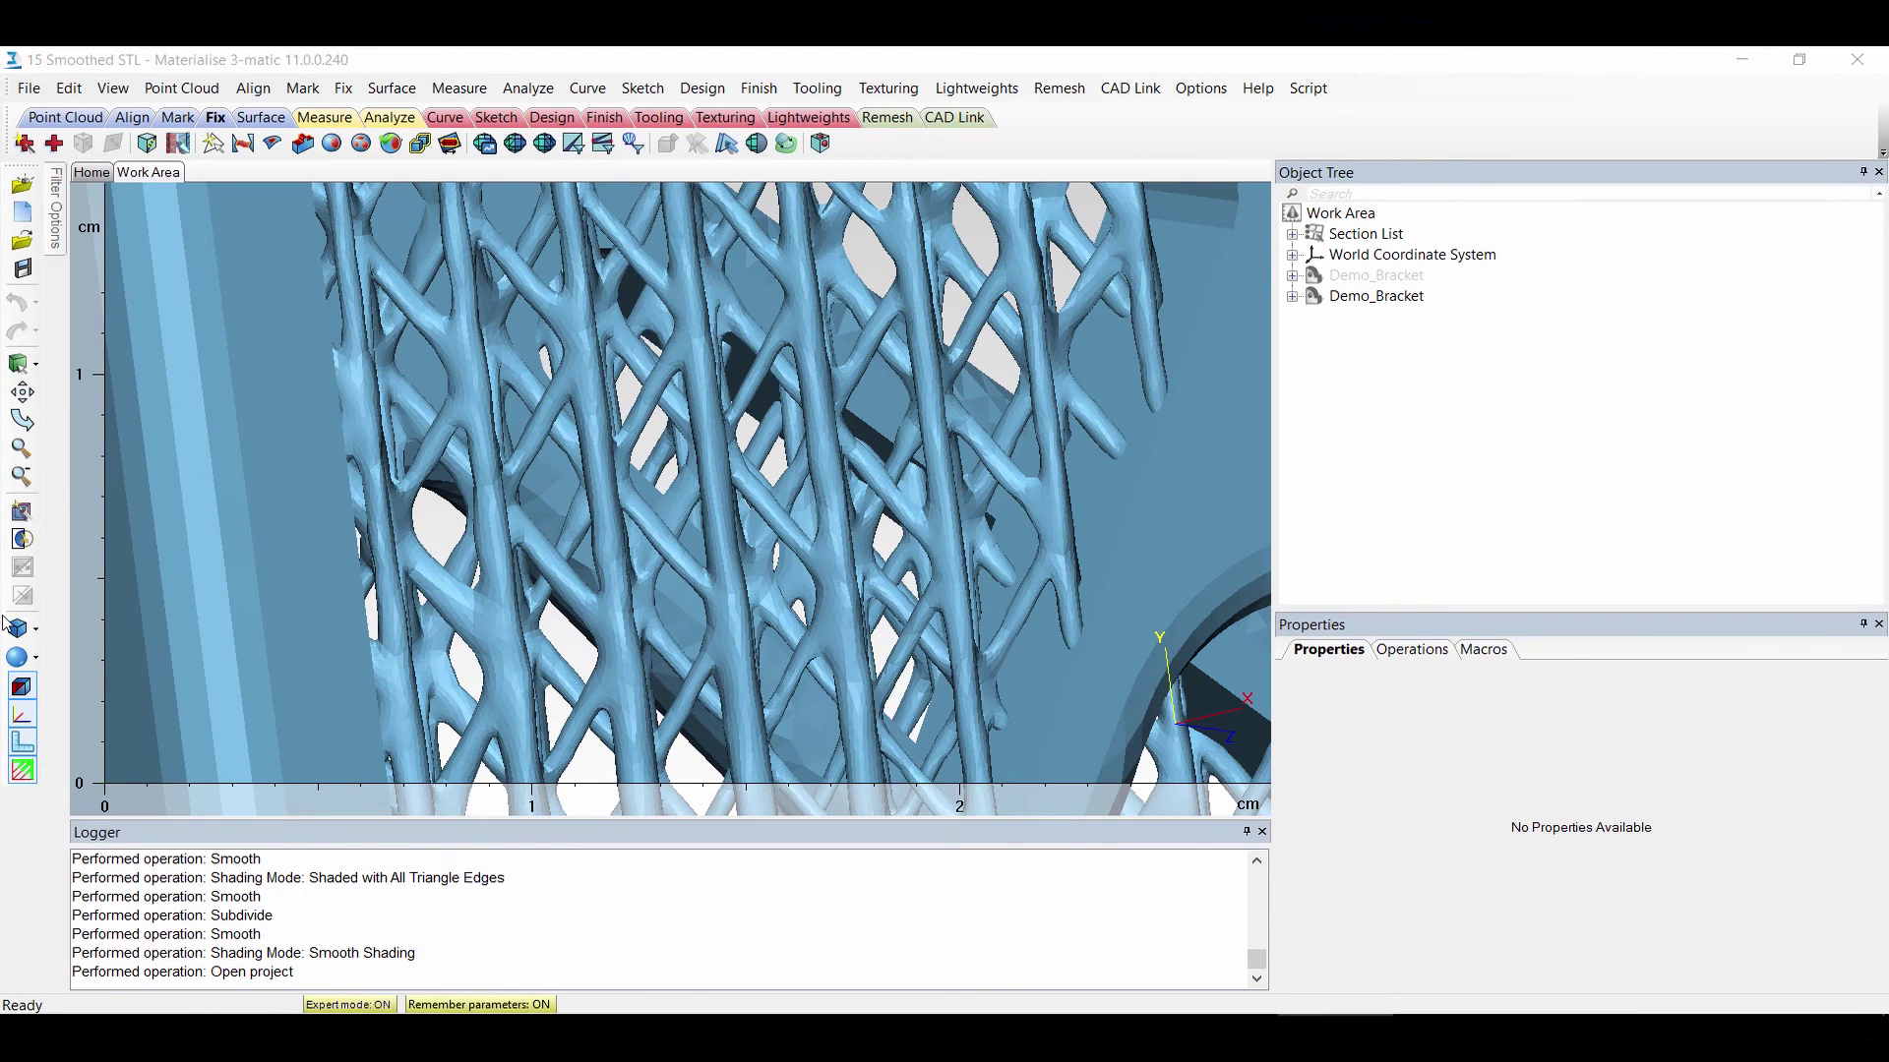
# Switch the display to Shaded with Triangle Edges and zoom around the lattice mesh
pyautogui.click(32, 657)
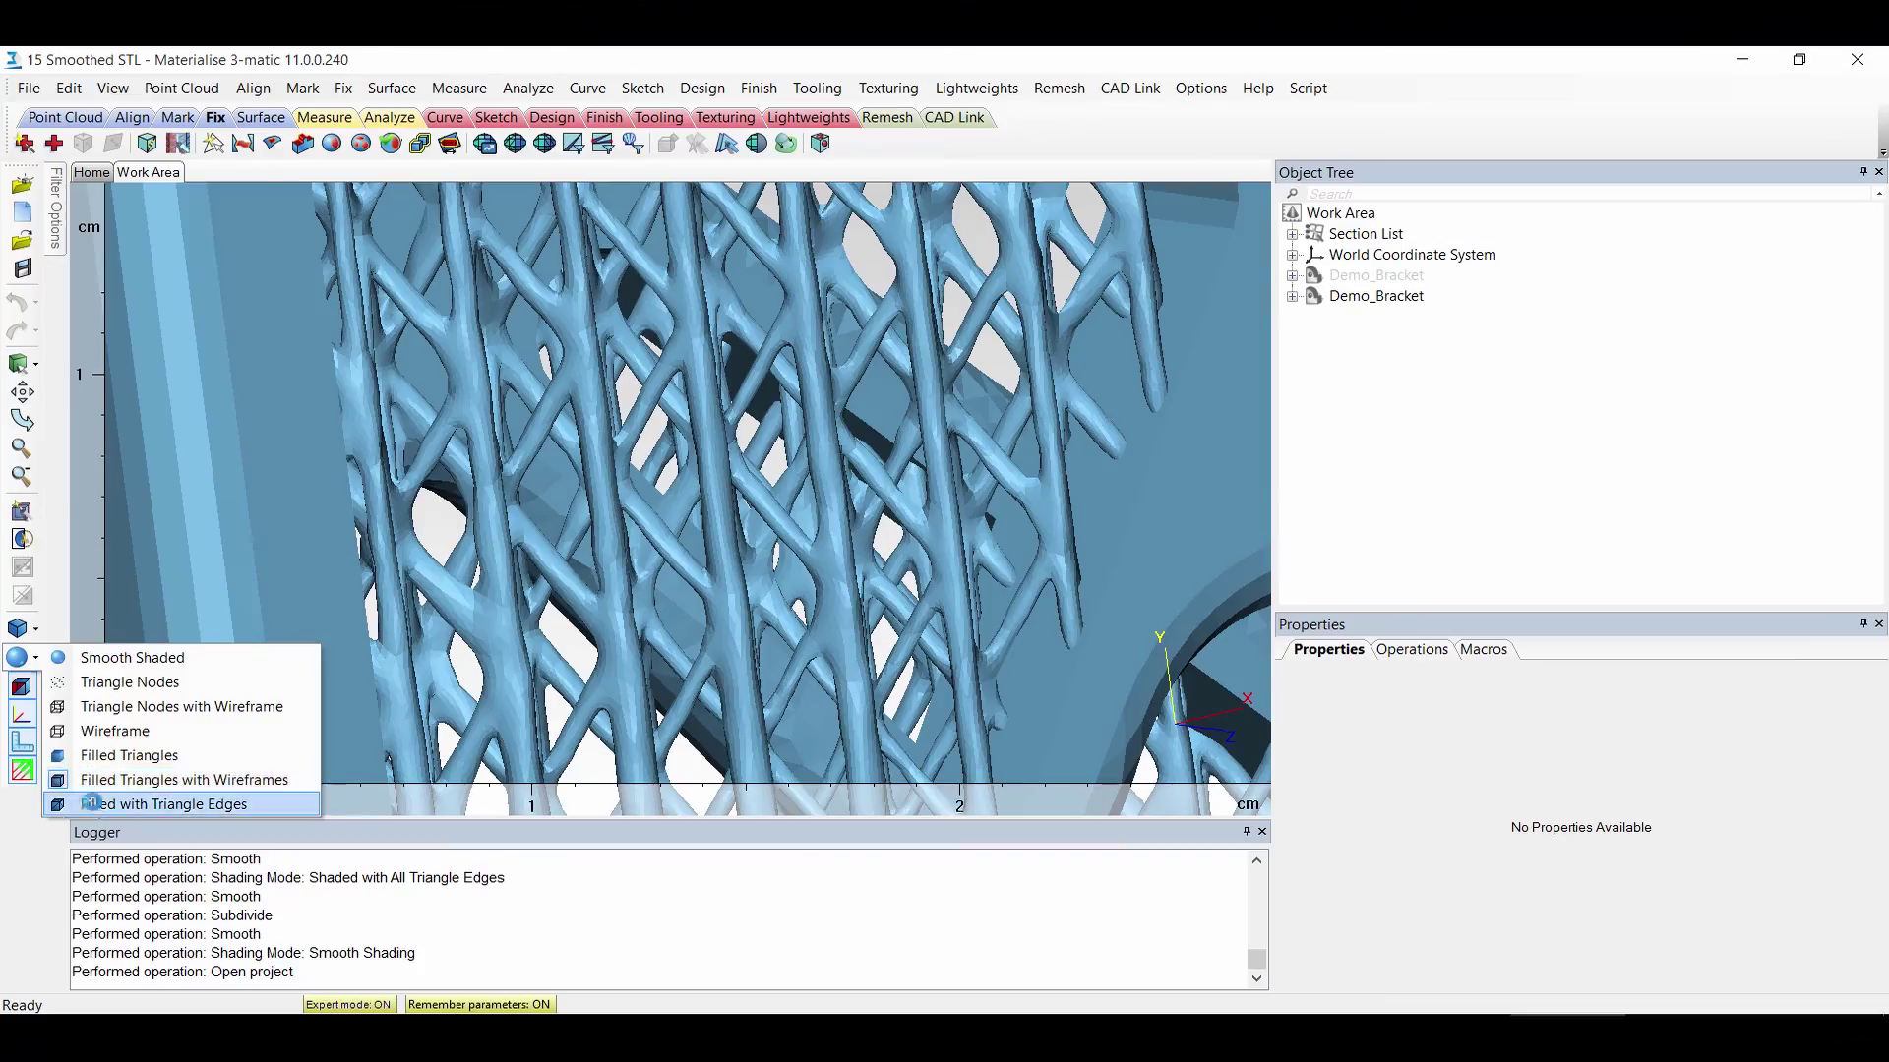
pyautogui.click(128, 802)
pyautogui.scroll(-2, 866, 516)
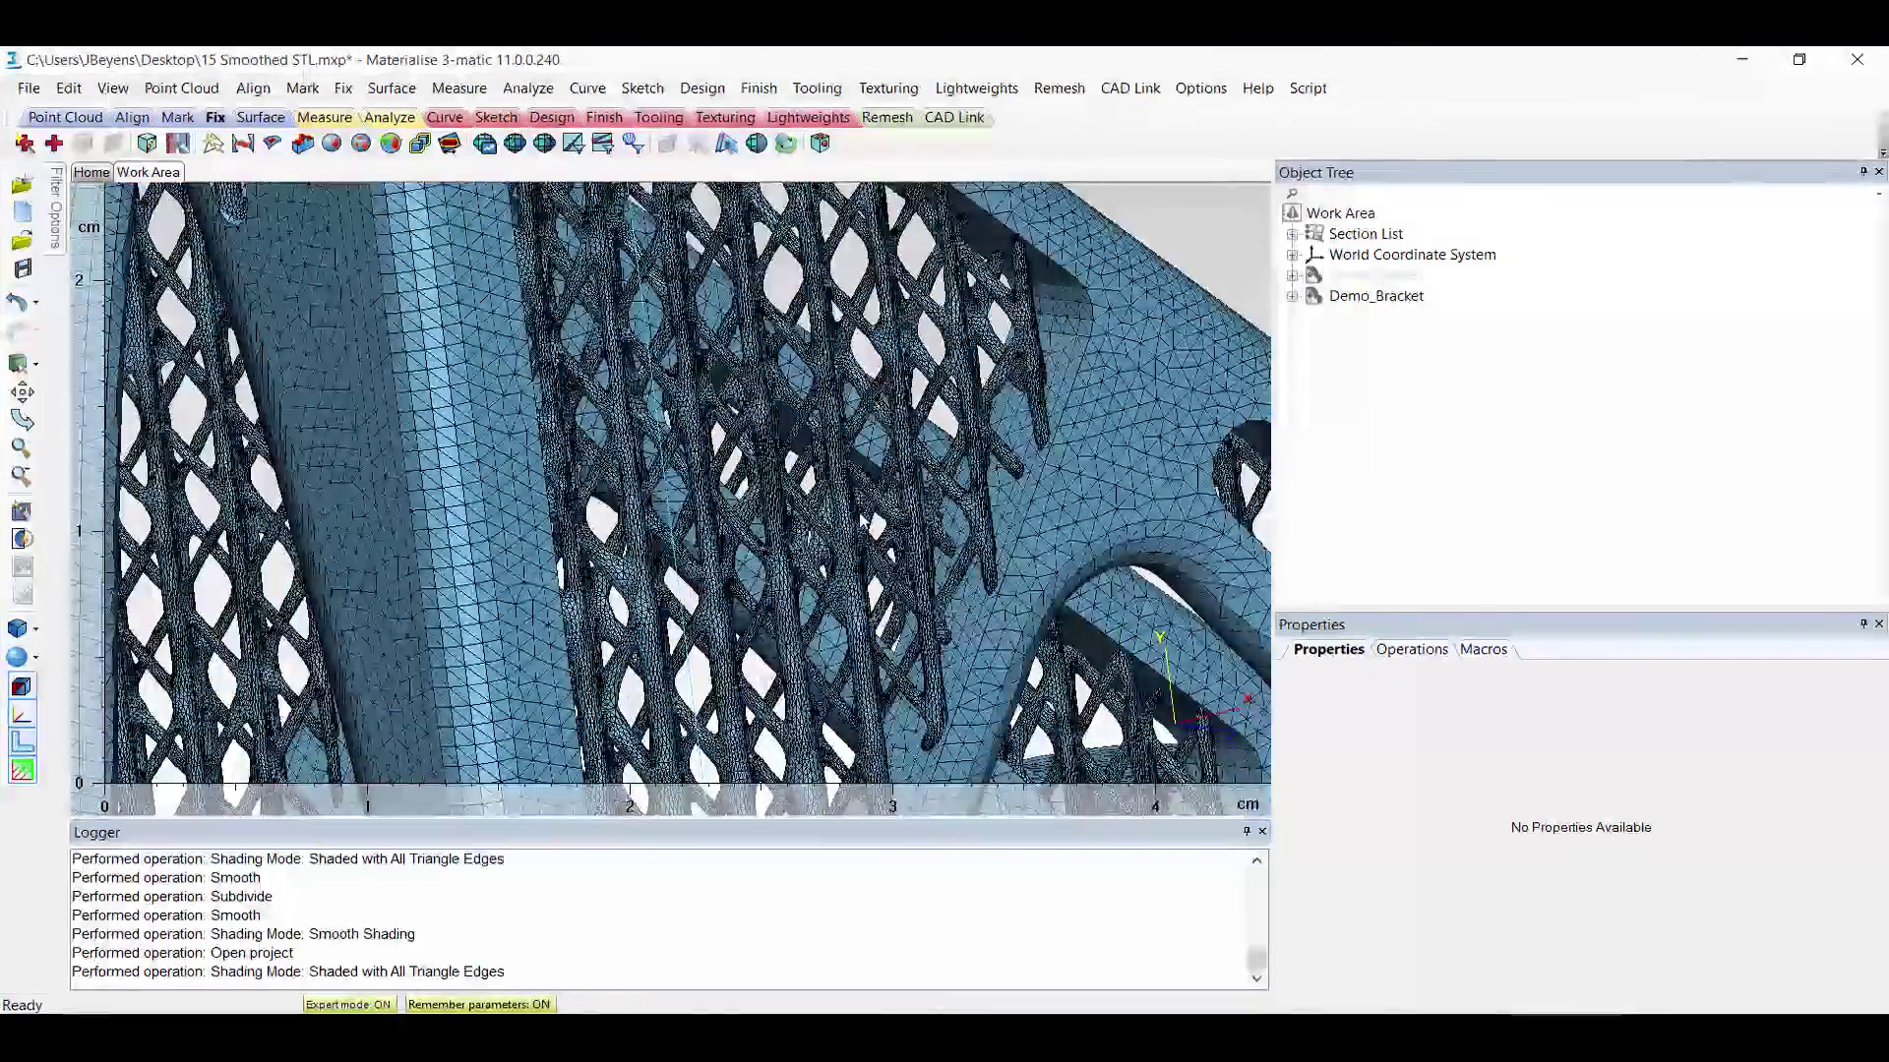
pyautogui.scroll(3, 713, 364)
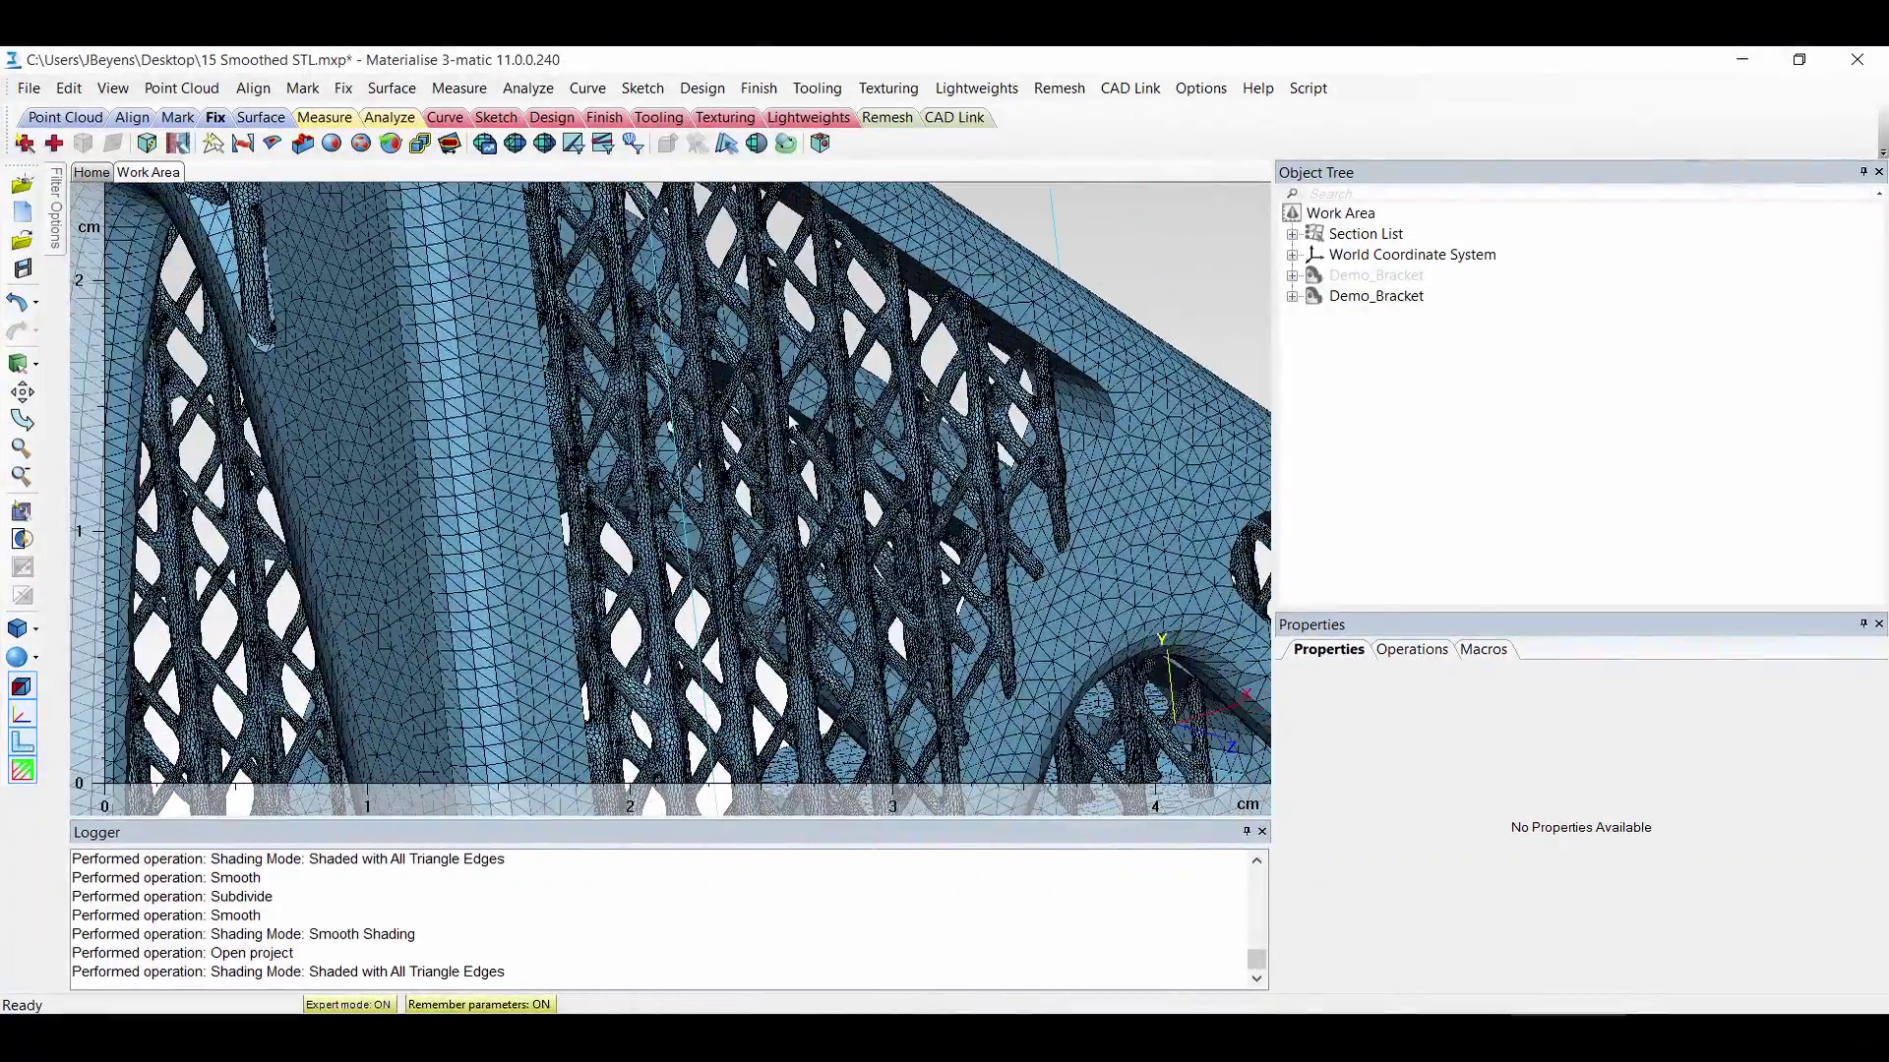
pyautogui.scroll(-2, 712, 364)
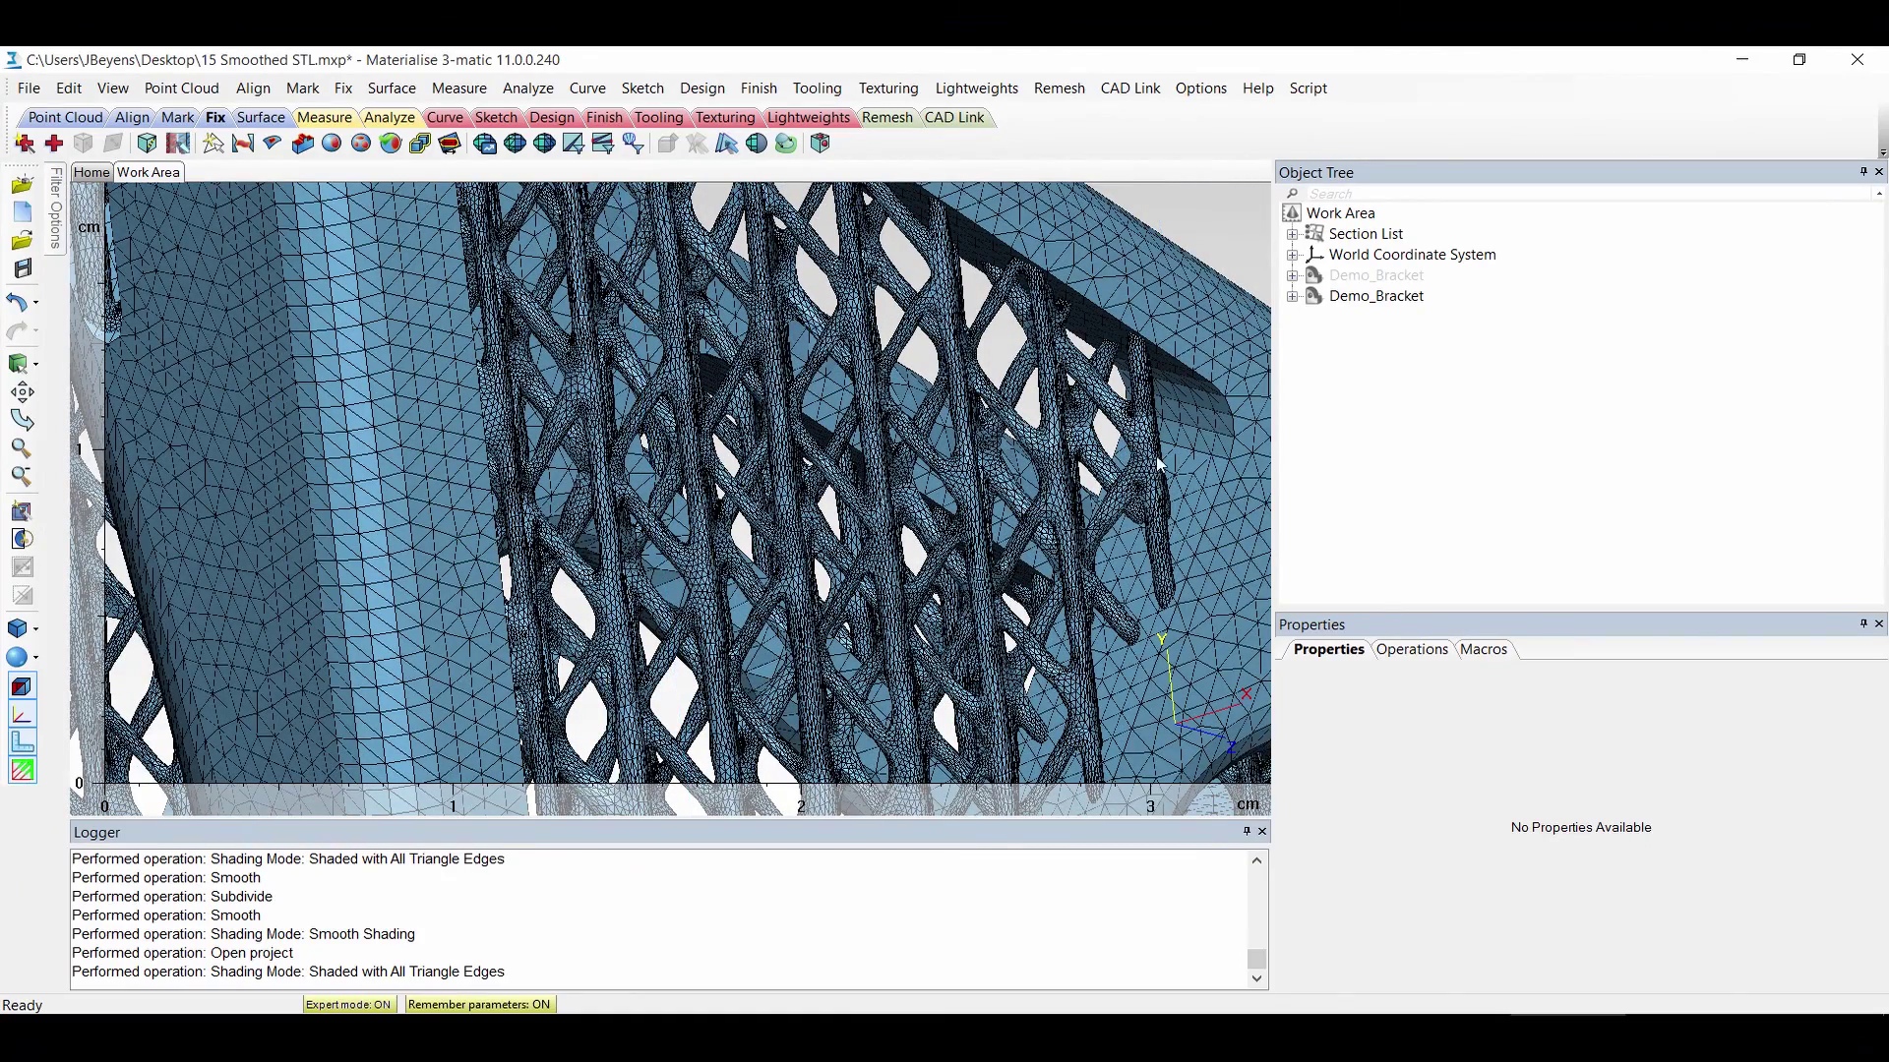